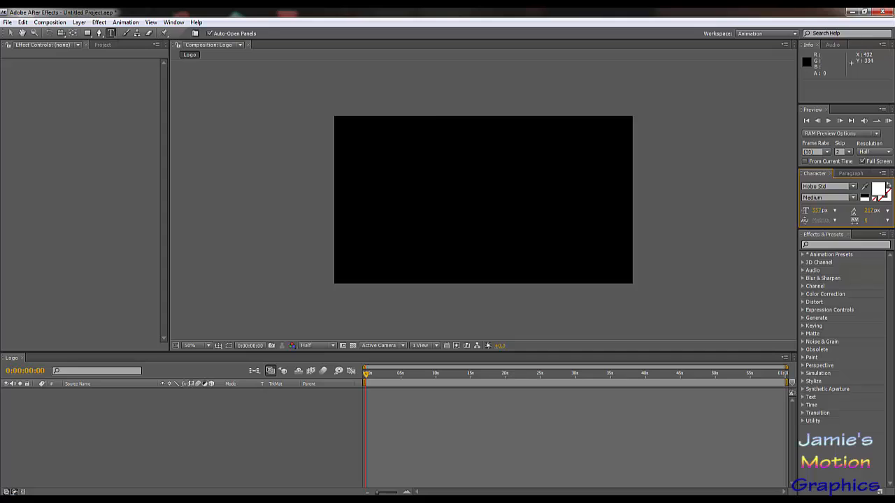
# Step: Add a text layer reading "Logo" in white Hobo Std to the Logo composition
pyautogui.click(435, 193)
pyautogui.write('Logo')
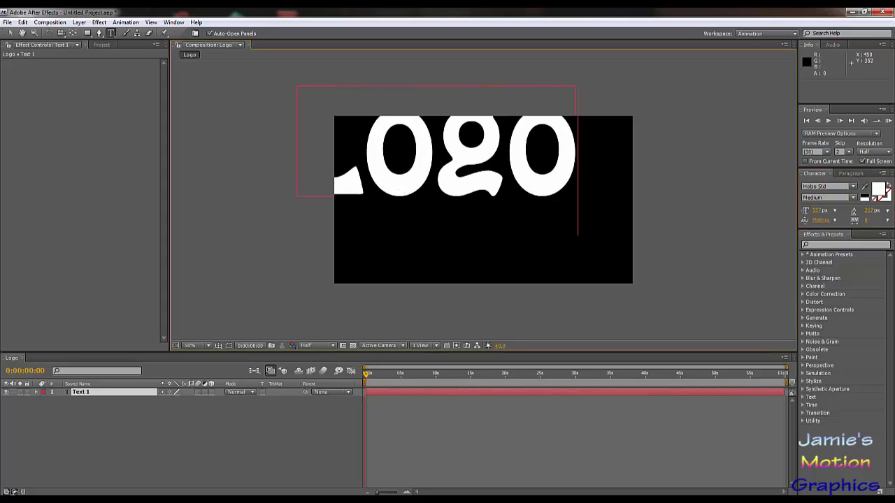
pyautogui.hotkey('ctrl', 'a')
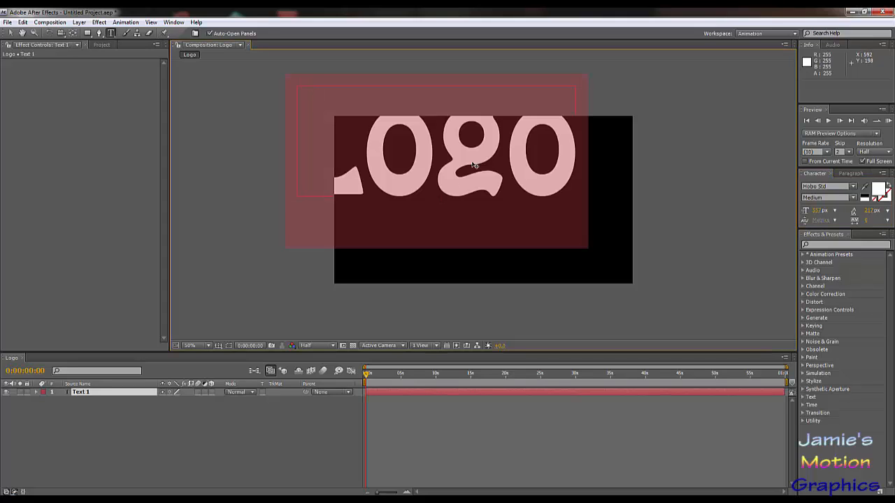
pyautogui.click(9, 33)
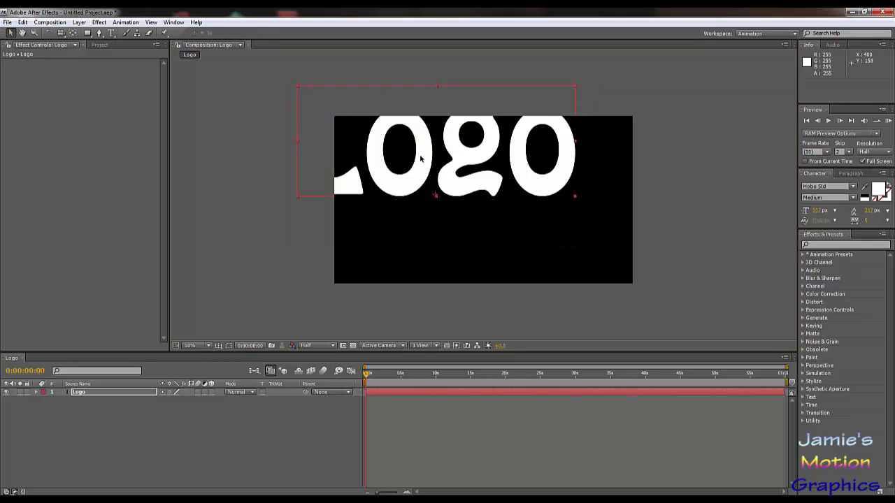
# Step: Centre the Logo text in the frame and reduce its font size until it spans about 40% of the frame width
pyautogui.moveTo(423, 158); pyautogui.dragTo(468, 207)
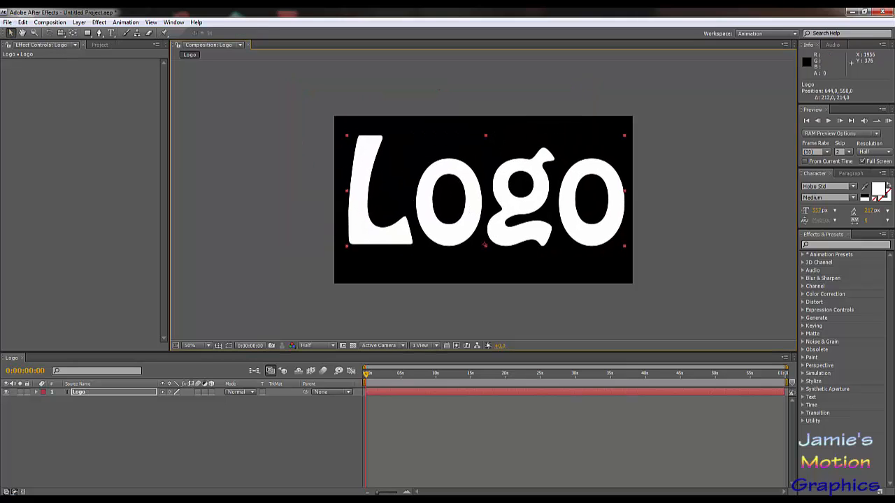
pyautogui.moveTo(822, 211); pyautogui.dragTo(699, 236)
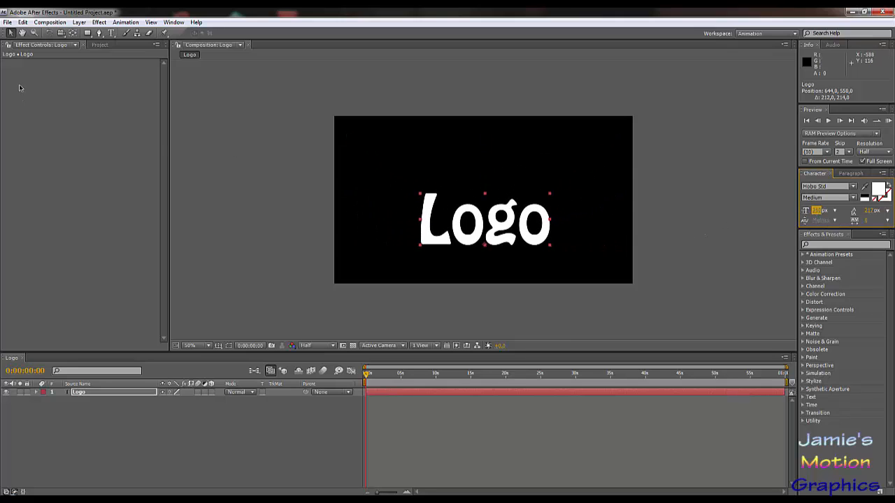
pyautogui.moveTo(472, 229); pyautogui.dragTo(468, 209)
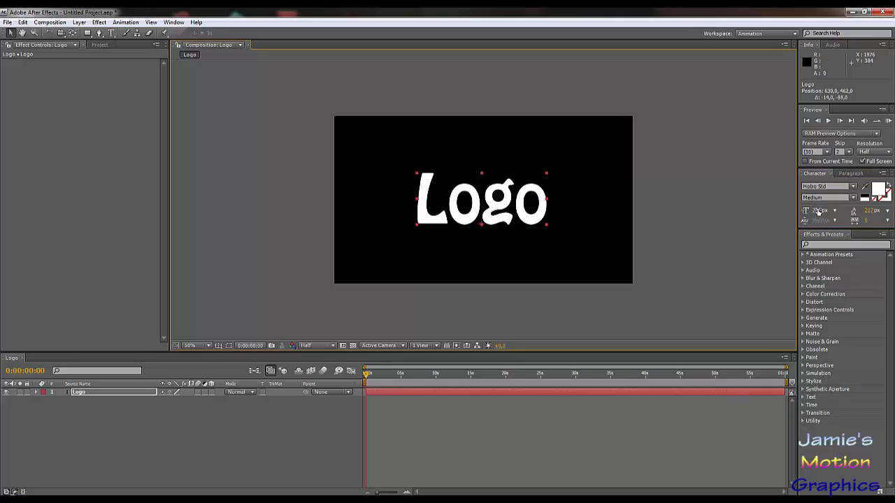
pyautogui.moveTo(818, 212); pyautogui.dragTo(809, 216)
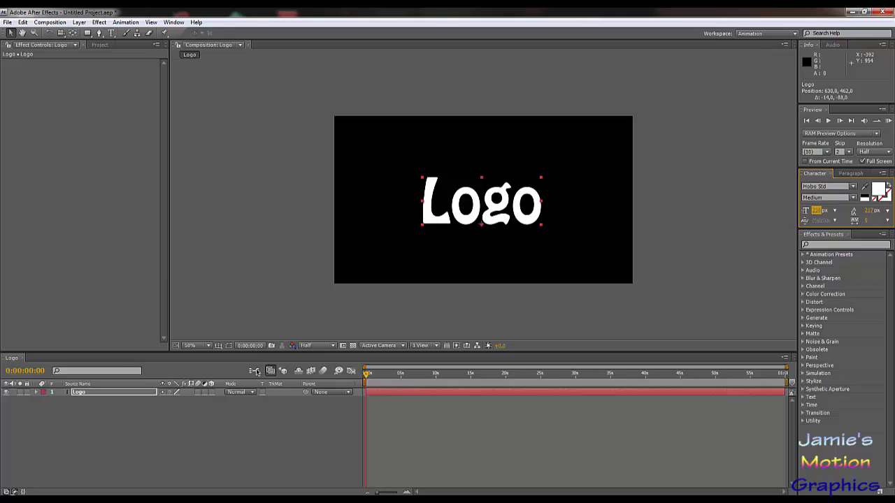
pyautogui.click(250, 418)
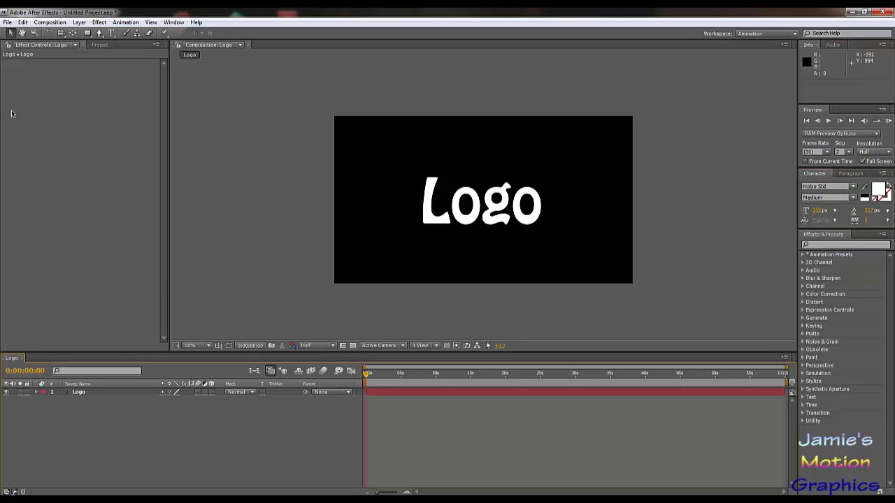
# Step: Create a new 1280 × 720 composition named Control, one minute long
pyautogui.click(50, 22)
pyautogui.click(71, 33)
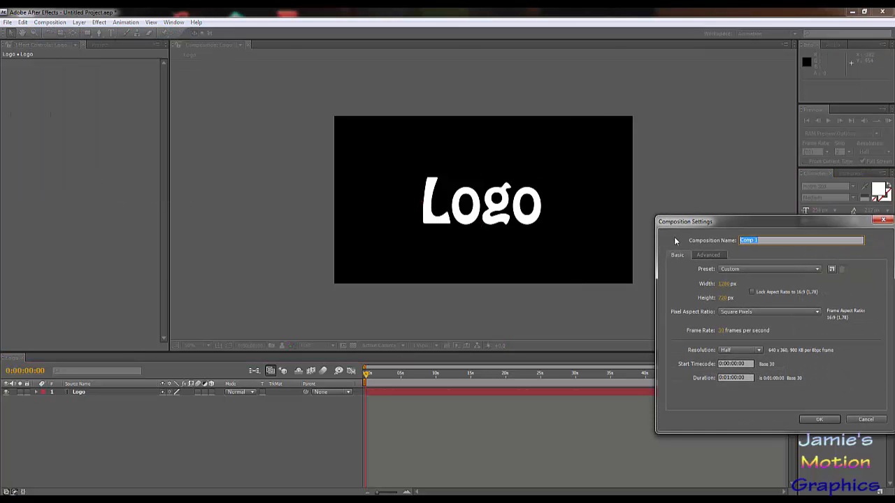
pyautogui.write('Control')
pyautogui.click(821, 420)
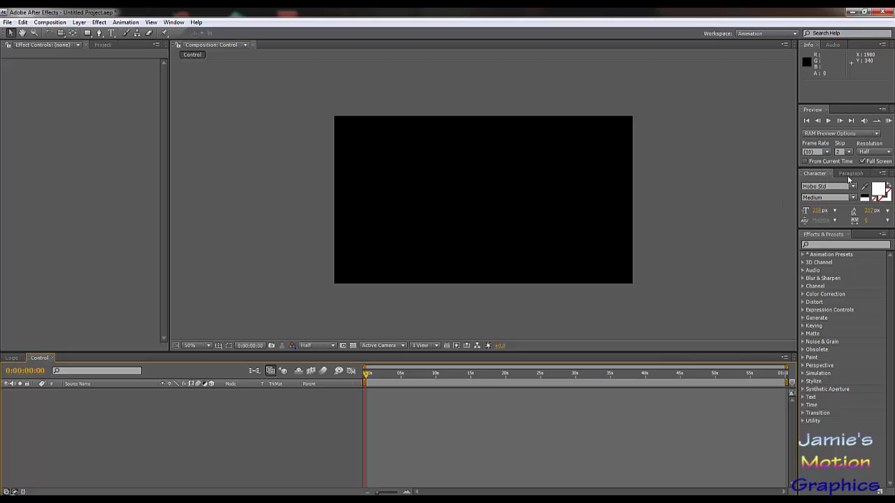
# Step: Search the effects for "noise" and select Fractal Noise
pyautogui.click(834, 243)
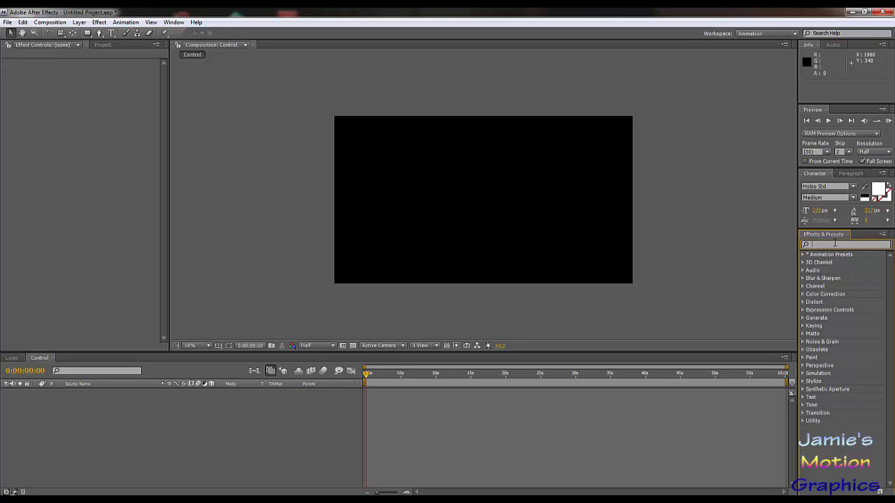
pyautogui.write('noise')
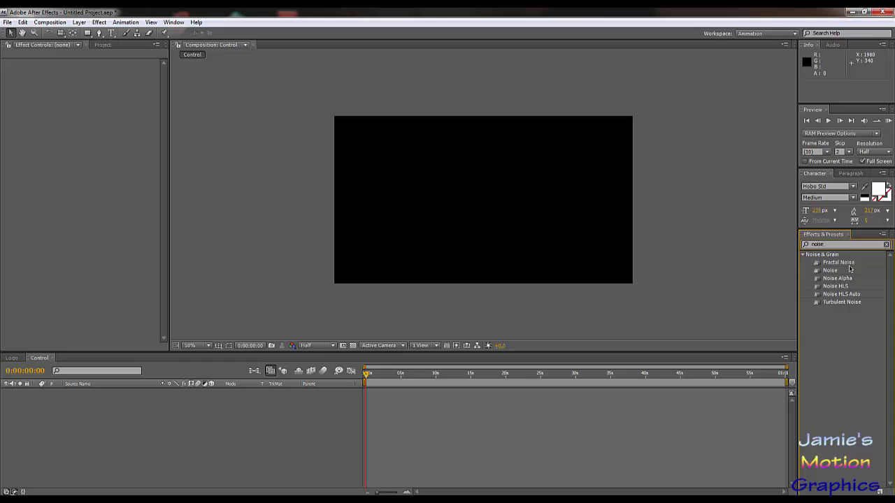
pyautogui.click(846, 264)
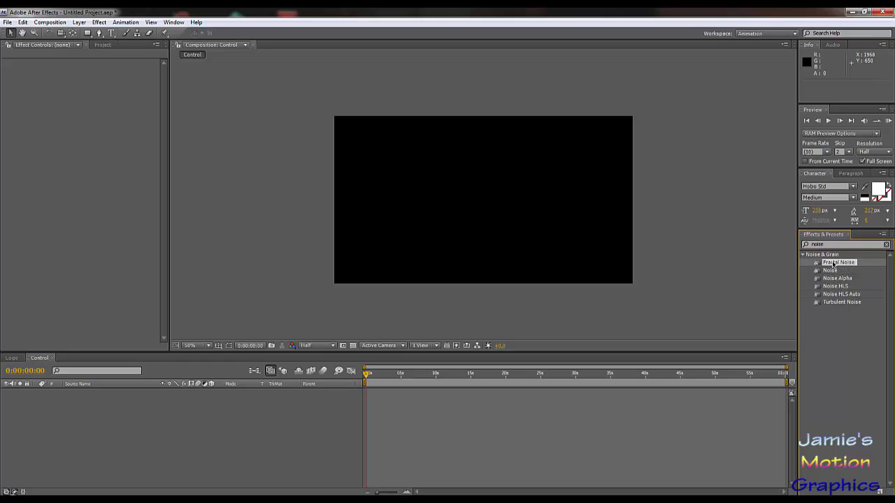
# Step: Add a white 1280 × 720 solid to the Control composition and apply the Fractal Noise effect to it
pyautogui.click(80, 22)
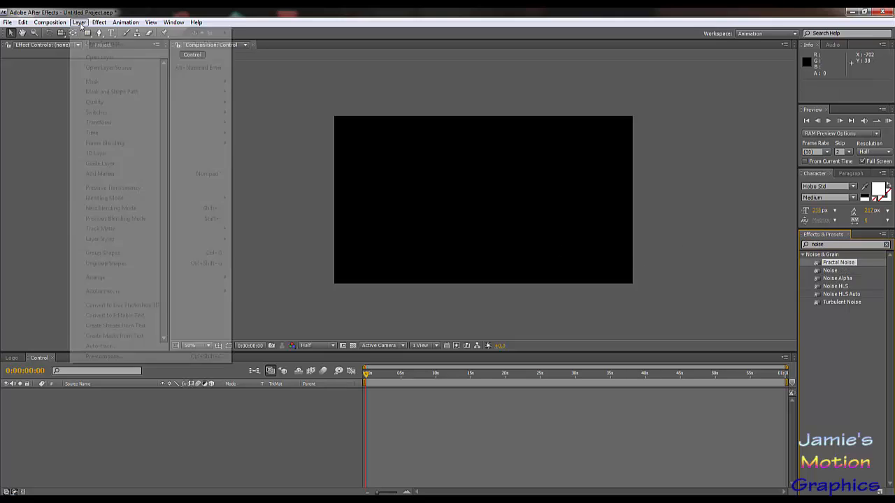
pyautogui.click(96, 426)
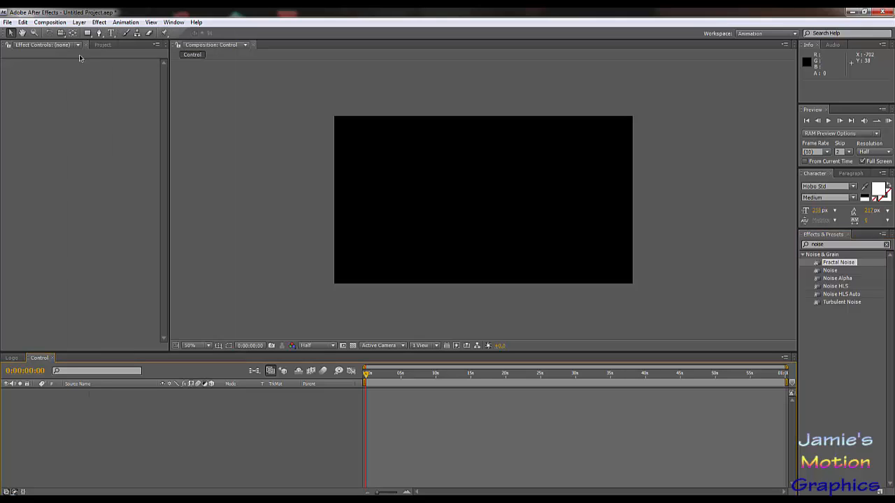
pyautogui.click(79, 22)
pyautogui.moveTo(116, 33)
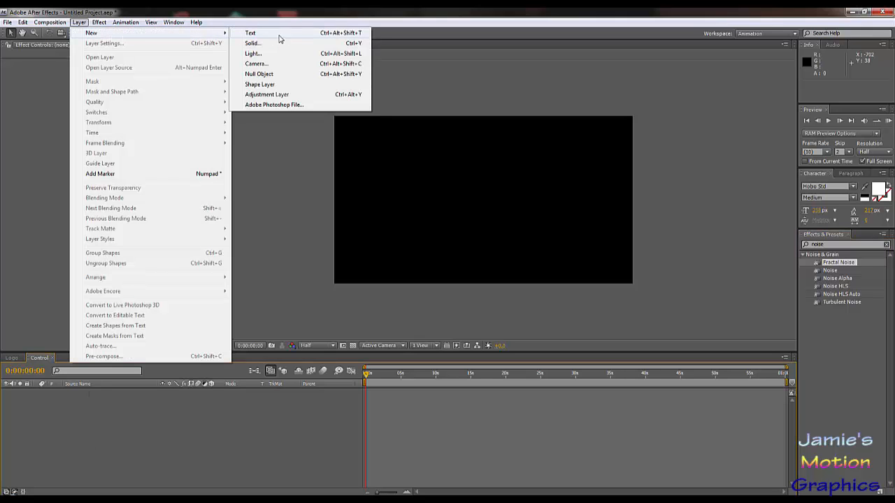
pyautogui.click(257, 43)
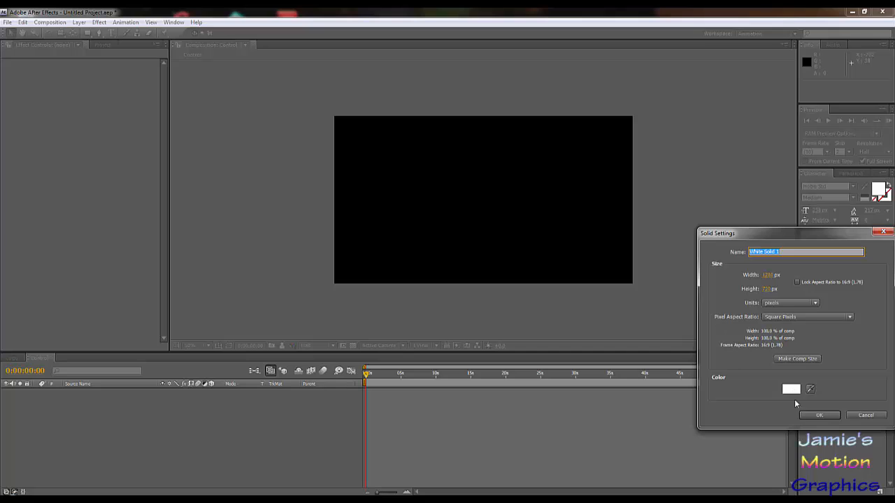
pyautogui.click(820, 415)
pyautogui.moveTo(835, 266); pyautogui.dragTo(89, 395)
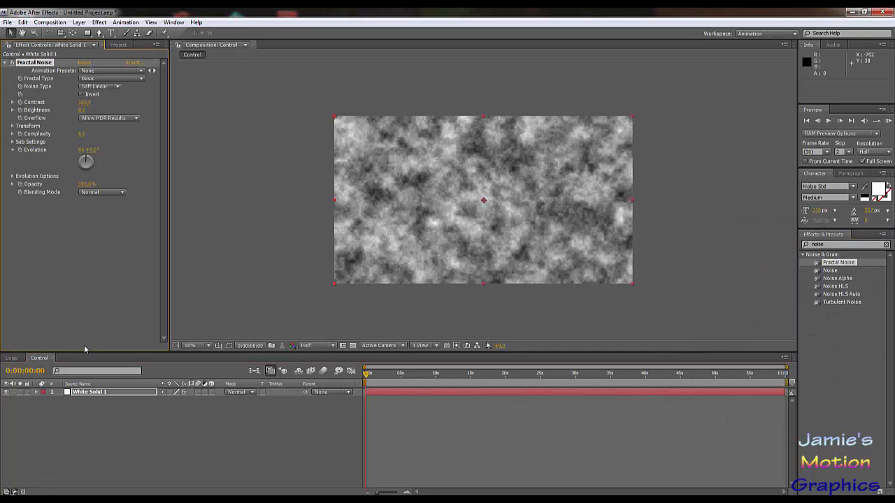
# Step: Set the Fractal Noise effect's noise type to Spline and its fractal type to Dynamic Progressive
pyautogui.click(108, 87)
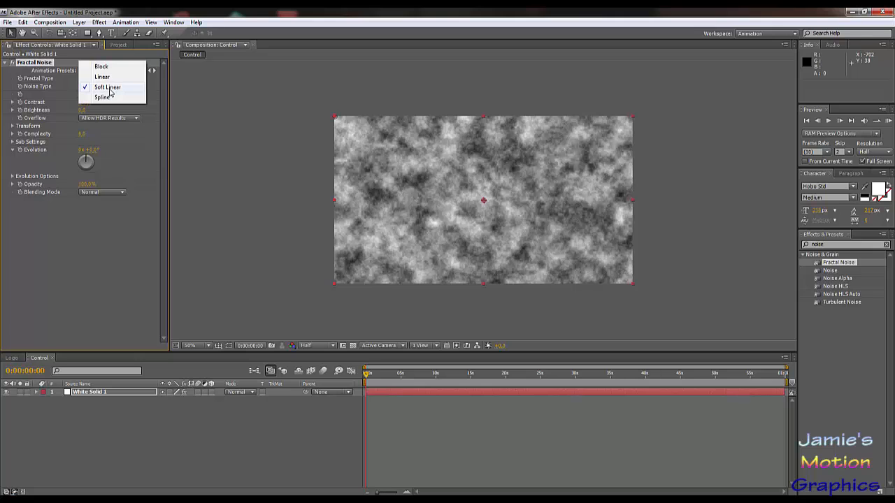
pyautogui.click(126, 98)
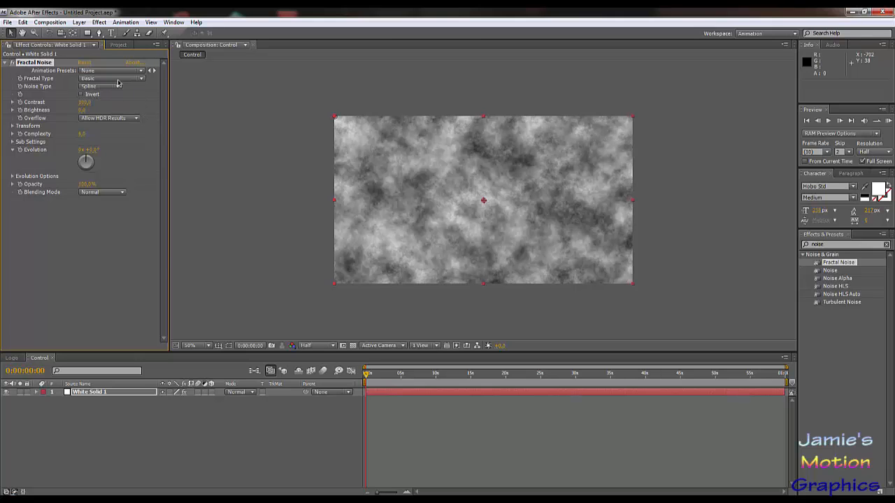
pyautogui.click(121, 79)
pyautogui.click(133, 139)
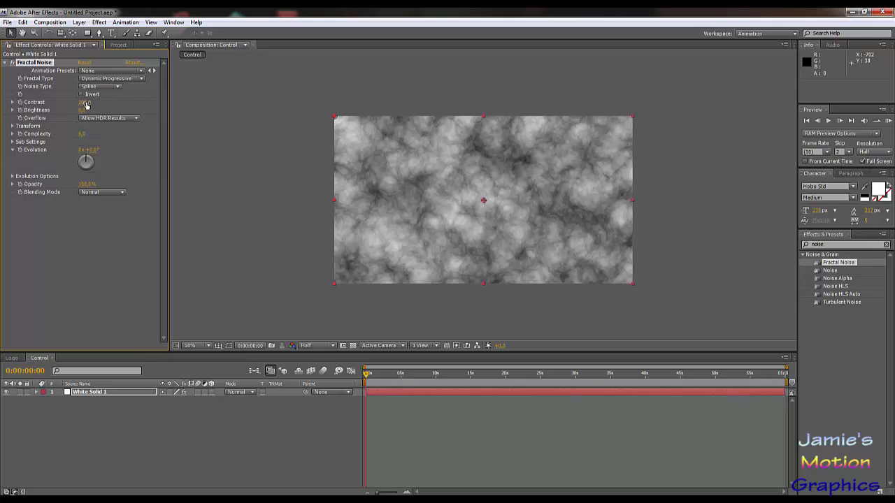
# Step: Raise the Fractal Noise contrast to strengthen the difference between its bright and dark areas
pyautogui.moveTo(100, 106); pyautogui.dragTo(112, 109)
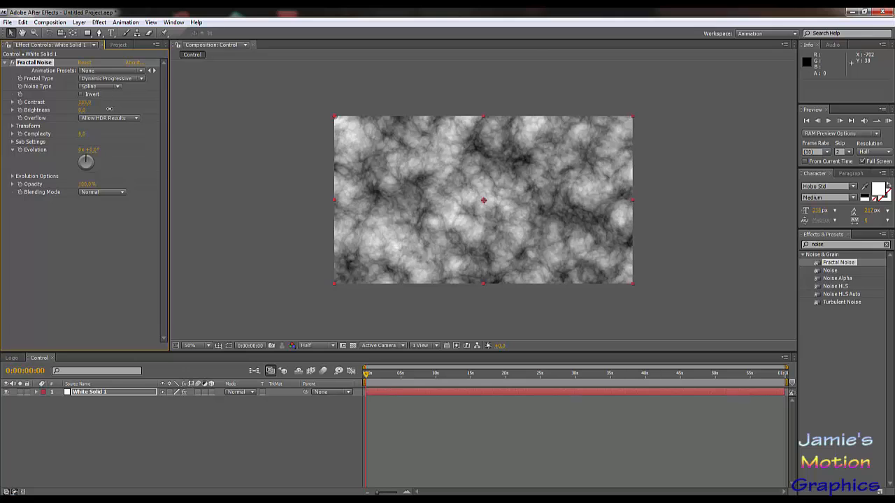
pyautogui.hotkey('ctrl', 'z')
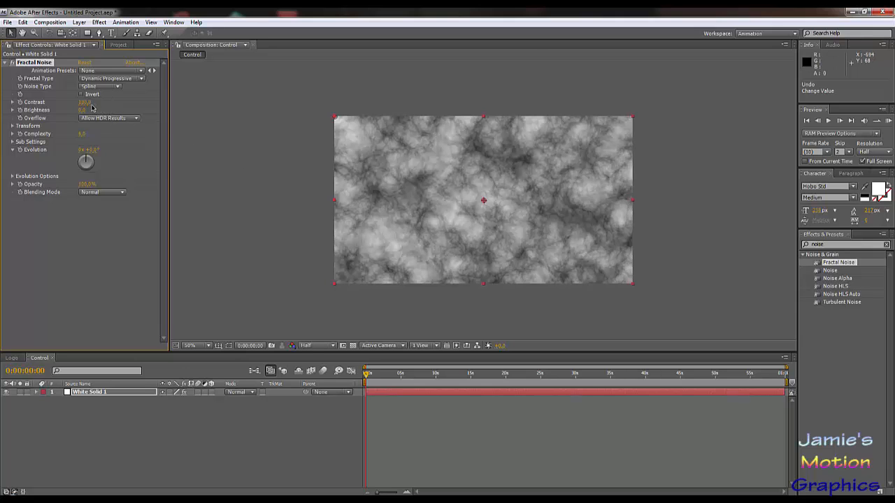
pyautogui.moveTo(102, 104); pyautogui.dragTo(124, 103)
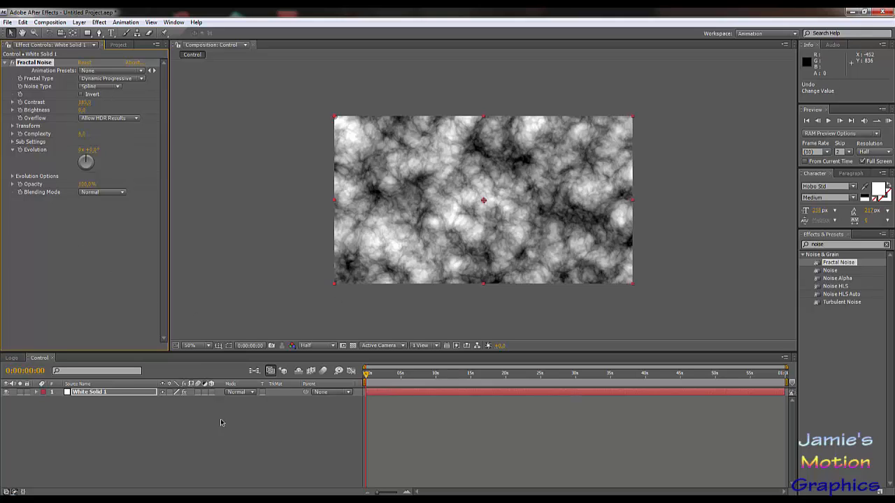
# Step: Create a new 1280 × 720 composition named Design, one minute long
pyautogui.click(115, 45)
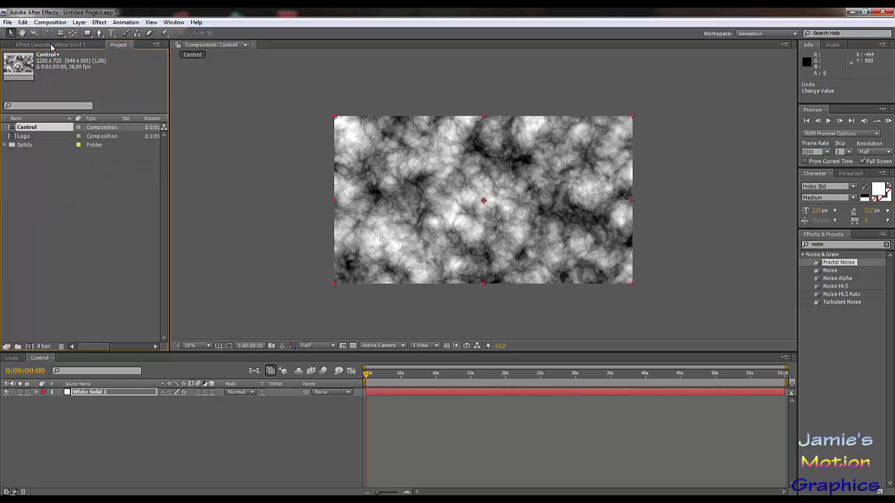
pyautogui.click(57, 23)
pyautogui.click(66, 32)
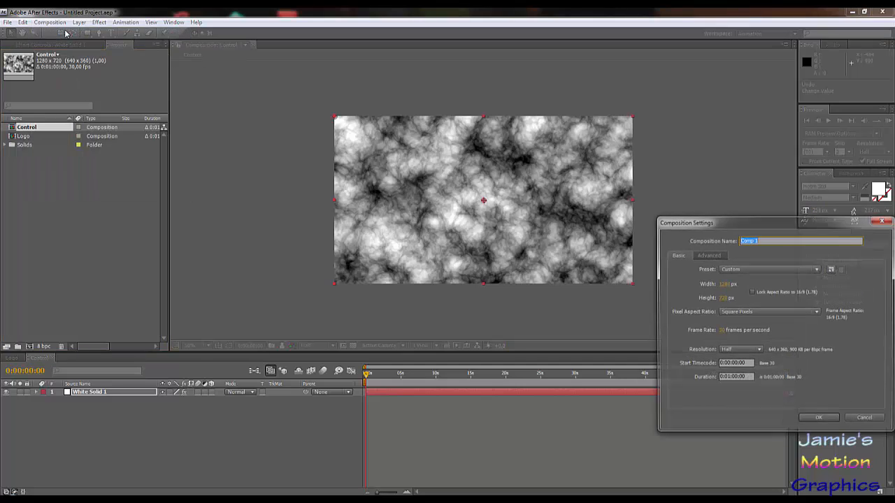
pyautogui.write('Design')
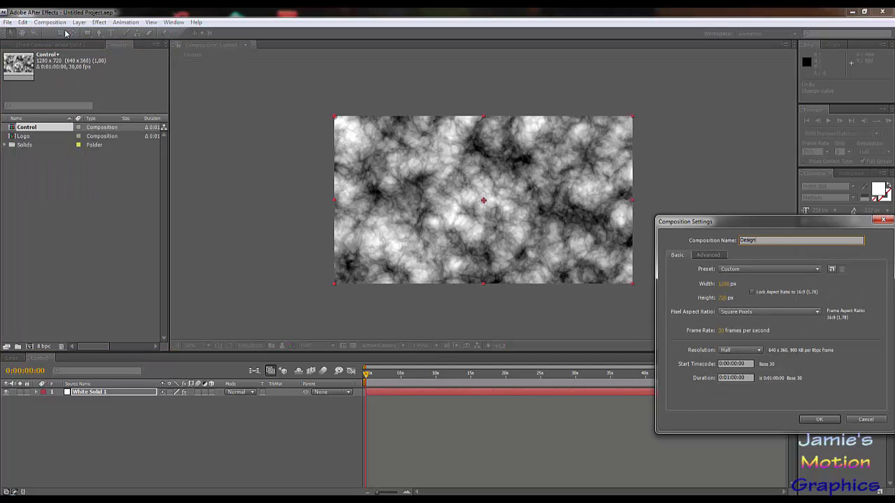
pyautogui.press('Return')
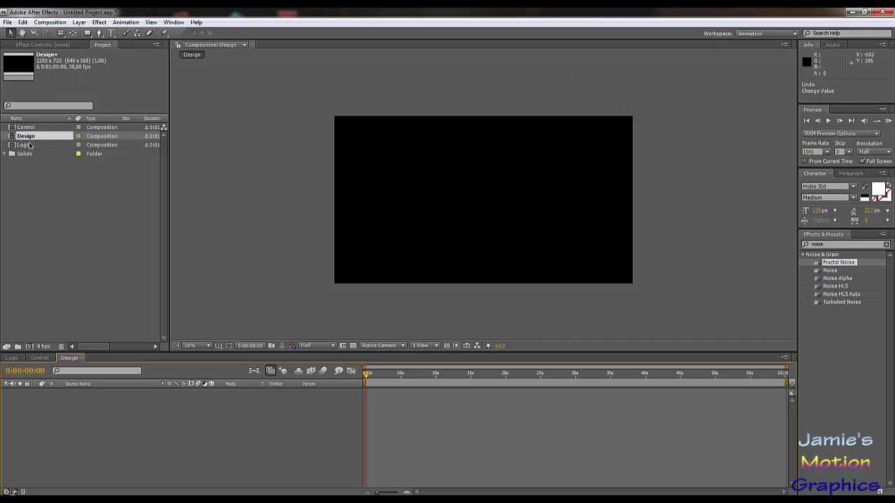
# Step: Place the Logo and Control compositions in Design, with Control beneath Logo, and hide the Control layer
pyautogui.moveTo(30, 145); pyautogui.dragTo(71, 407)
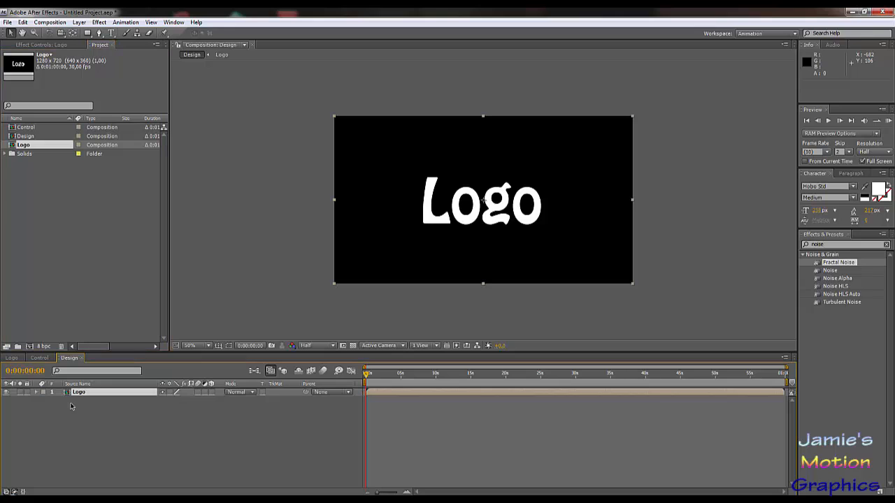
pyautogui.moveTo(23, 128); pyautogui.dragTo(18, 408)
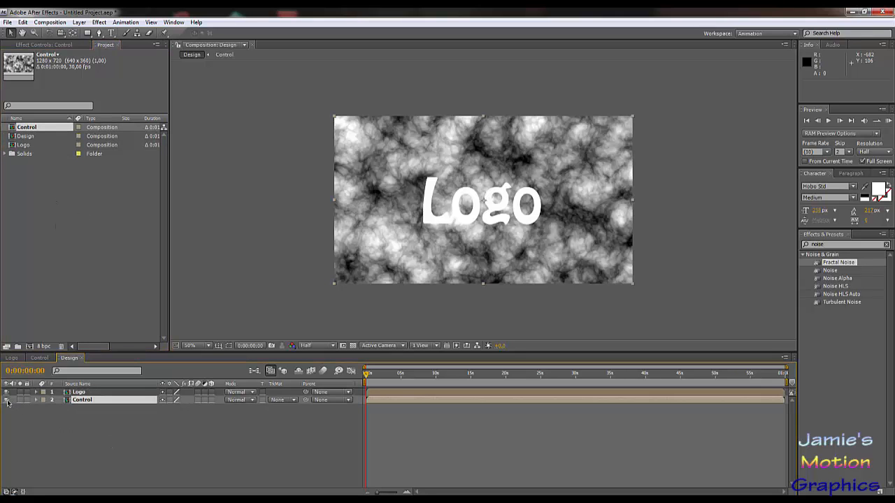
pyautogui.click(7, 400)
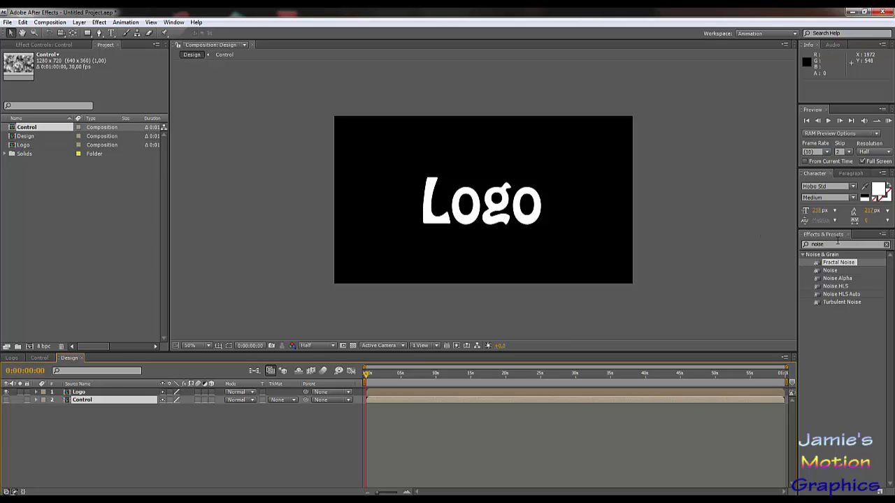
# Step: Search the effects for "card d" and apply Card Dance to the Logo layer in the Design composition
pyautogui.moveTo(828, 244); pyautogui.dragTo(754, 242)
pyautogui.press('BackSpace')
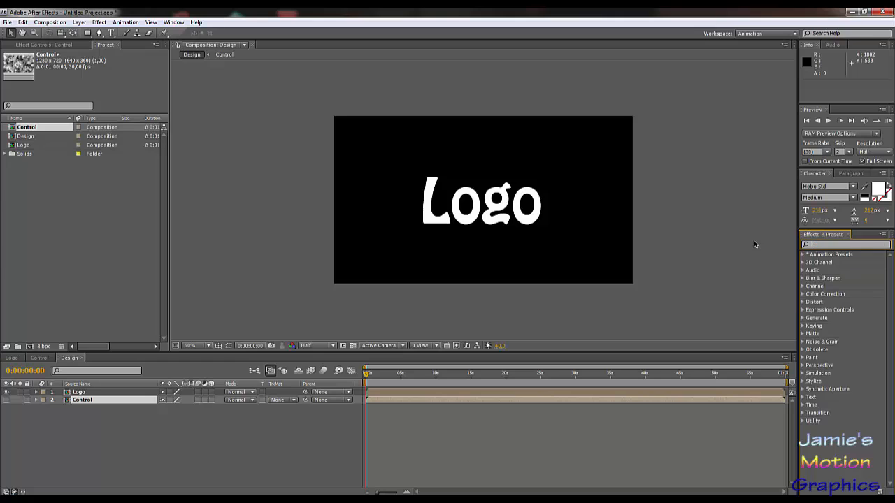
pyautogui.write('card d')
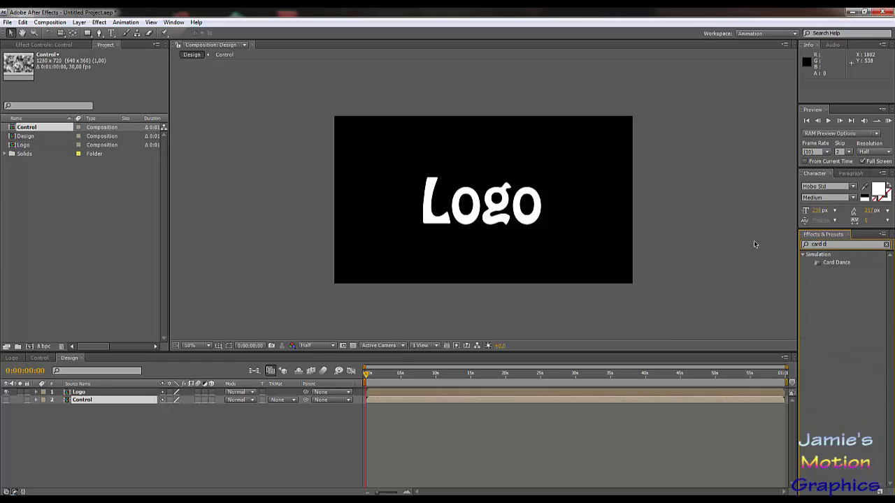
pyautogui.click(837, 264)
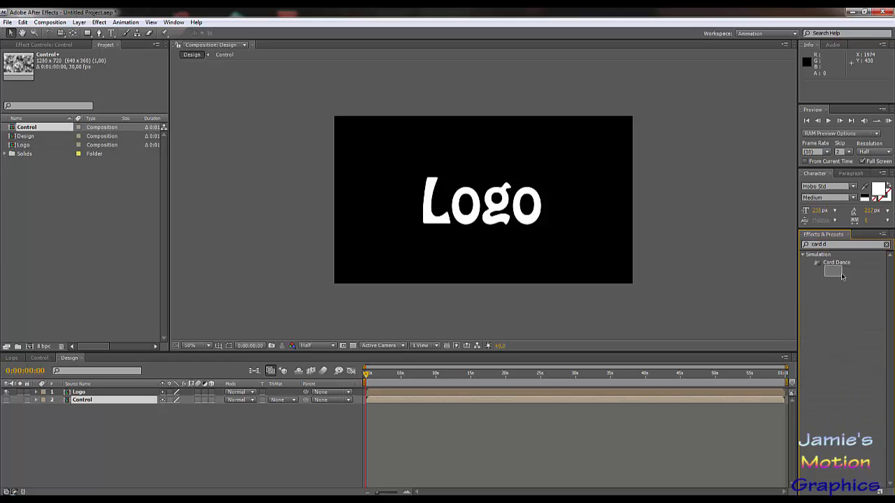
pyautogui.moveTo(840, 267); pyautogui.dragTo(80, 393)
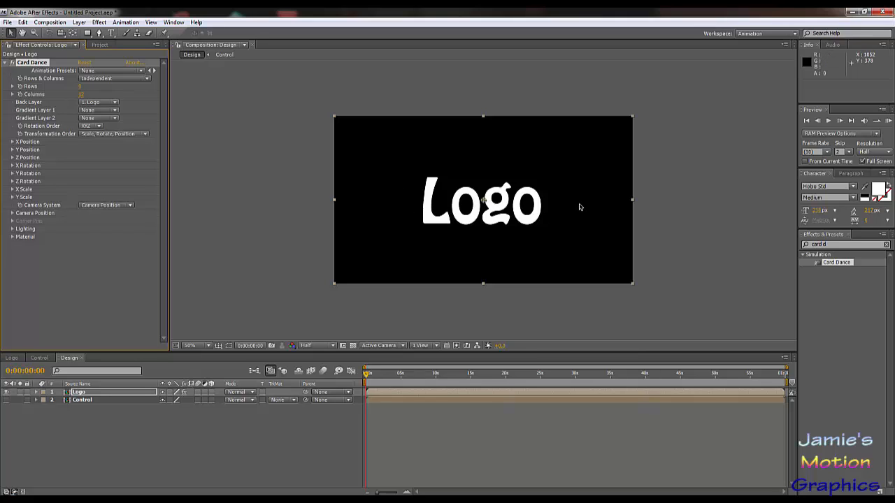
# Step: Use the Control layer as Card Dance's Gradient Layer 1, and try it for Gradient Layer 2 before returning that to None
pyautogui.click(98, 110)
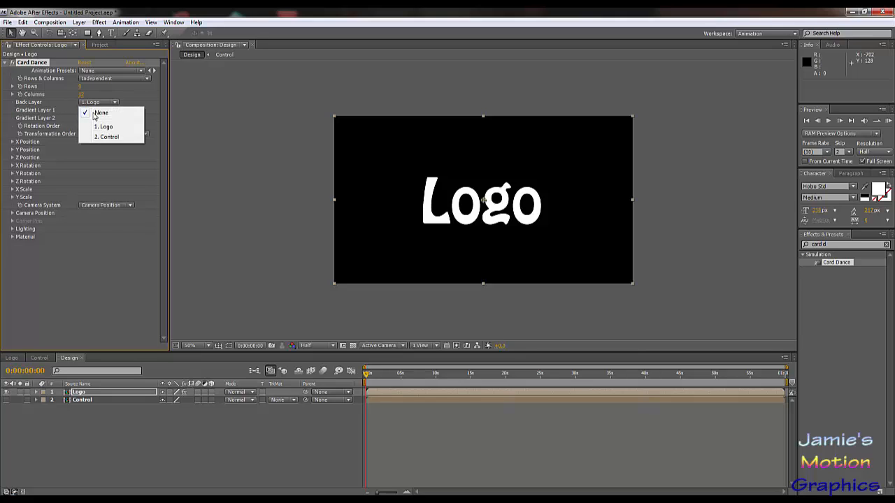
pyautogui.click(106, 138)
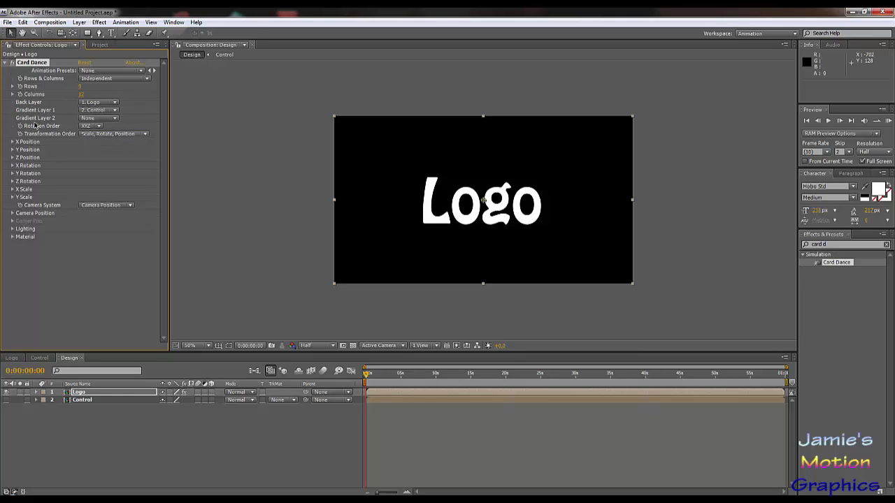
pyautogui.click(88, 119)
pyautogui.click(110, 145)
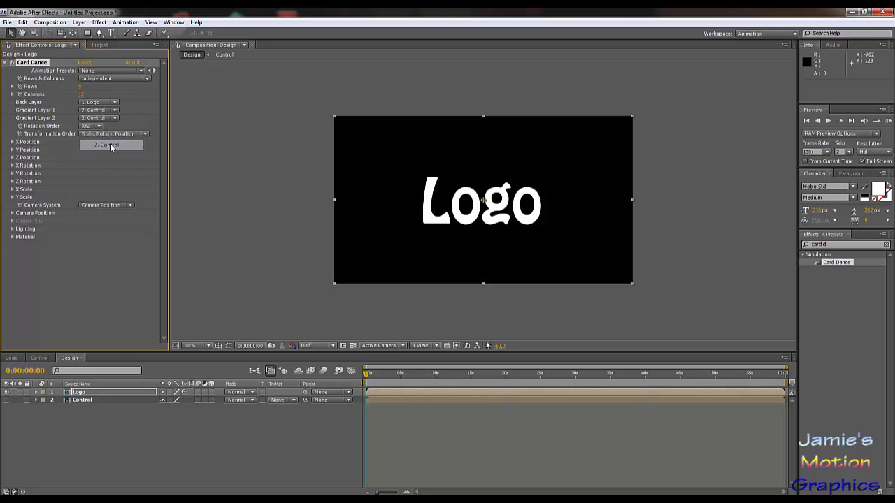
pyautogui.click(96, 118)
pyautogui.click(102, 95)
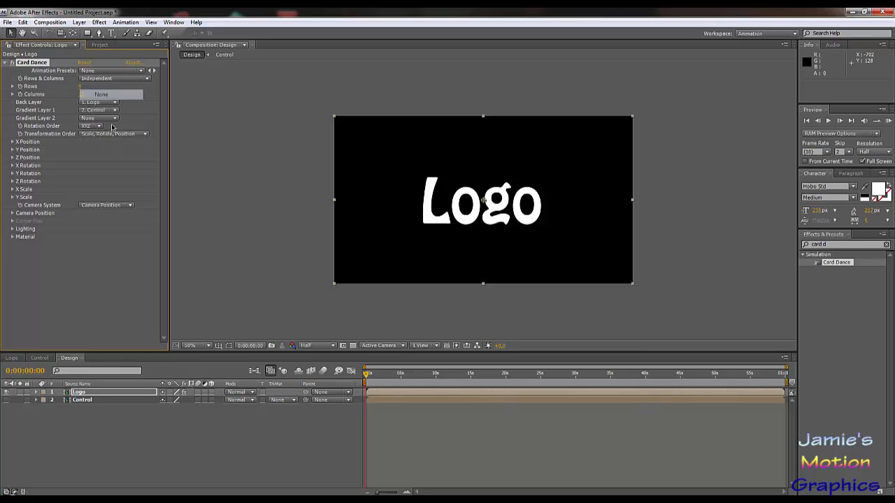
pyautogui.click(124, 263)
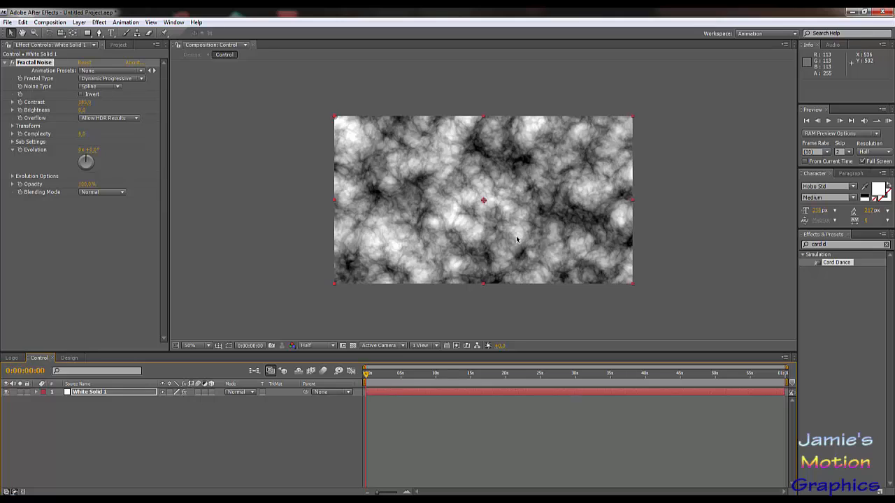
# Step: Return to the Design composition and set the Card Dance X Position source to Intensity 1
pyautogui.click(69, 358)
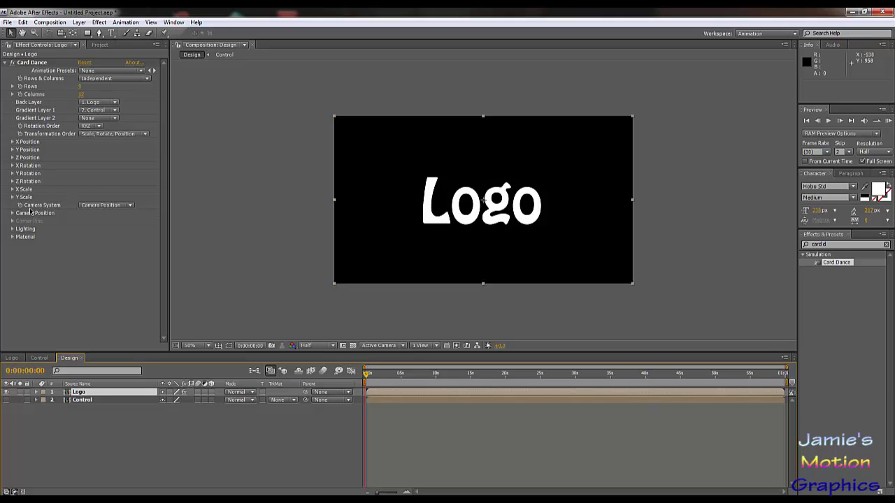
pyautogui.click(13, 143)
pyautogui.click(101, 151)
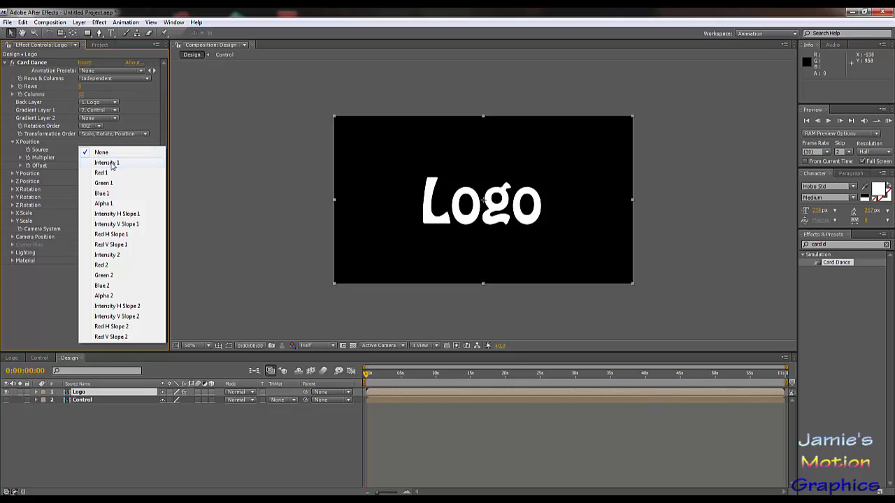
pyautogui.click(108, 163)
pyautogui.click(100, 153)
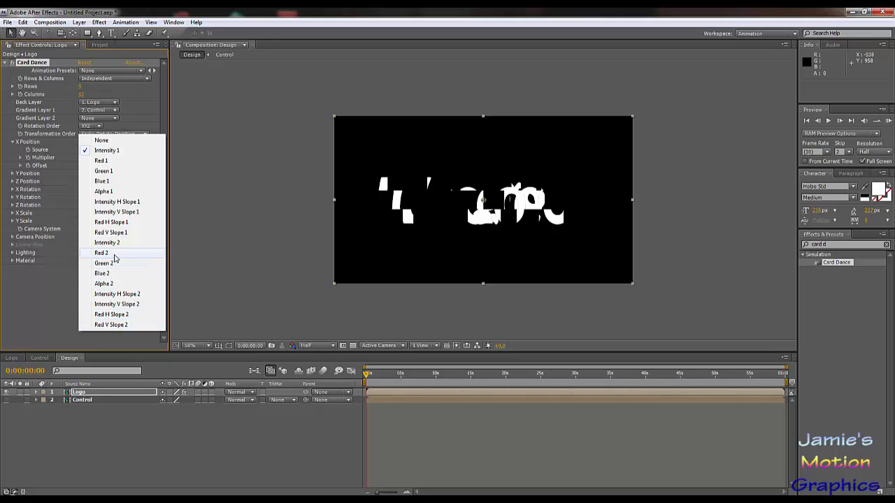
pyautogui.click(98, 150)
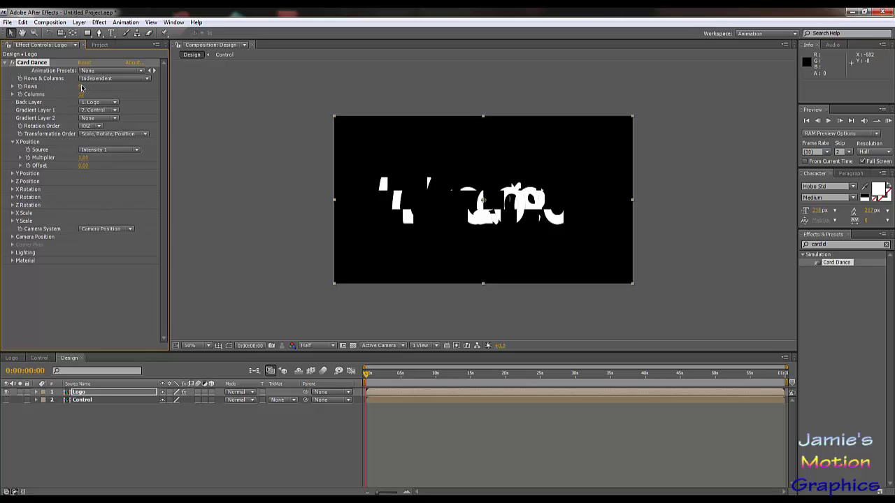
# Step: Split the logo into much smaller cards by raising Card Dance to 42 rows and just over 100 columns
pyautogui.moveTo(81, 86); pyautogui.dragTo(118, 95)
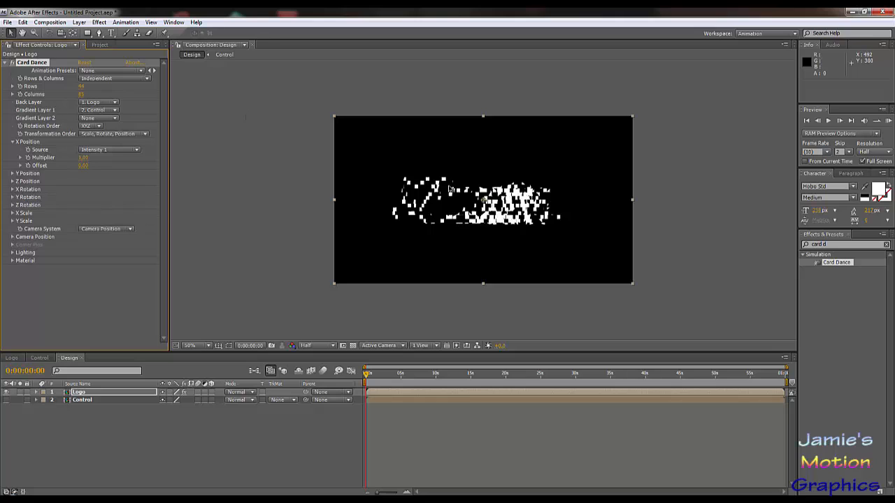
pyautogui.scroll(2, 433, 179)
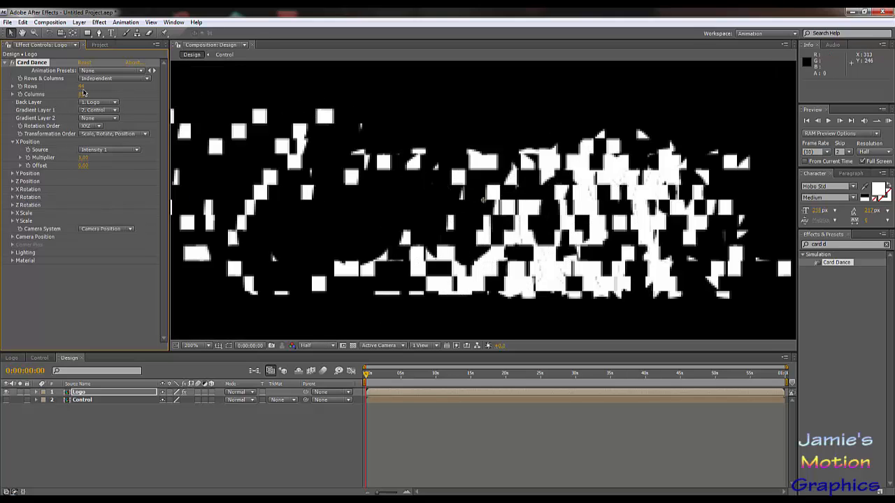
pyautogui.moveTo(77, 85); pyautogui.dragTo(94, 95)
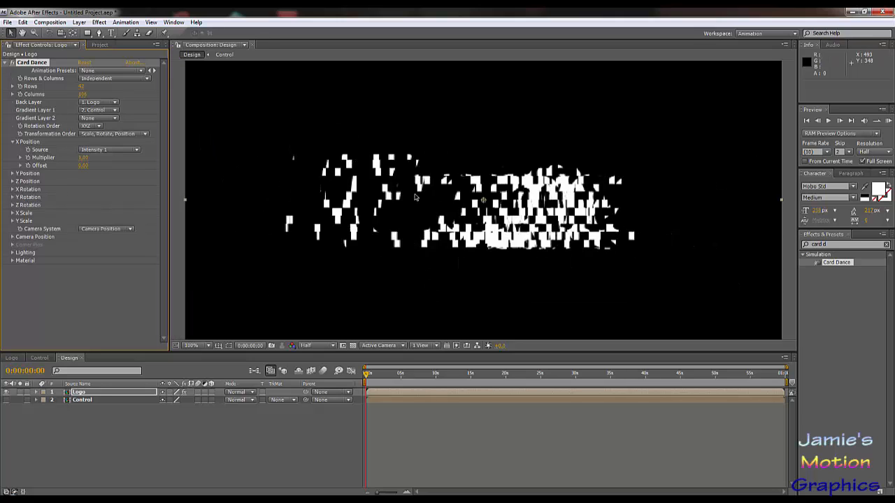
pyautogui.press('.')
# Step: Try different X Position multipliers, including 0, 1 and 2, and bring the multiplier back to 0
pyautogui.moveTo(83, 157)
pyautogui.mouseDown()
pyautogui.moveTo(104, 160)
pyautogui.moveTo(60, 152)
pyautogui.moveTo(81, 159)
pyautogui.mouseUp()
pyautogui.click(82, 158)
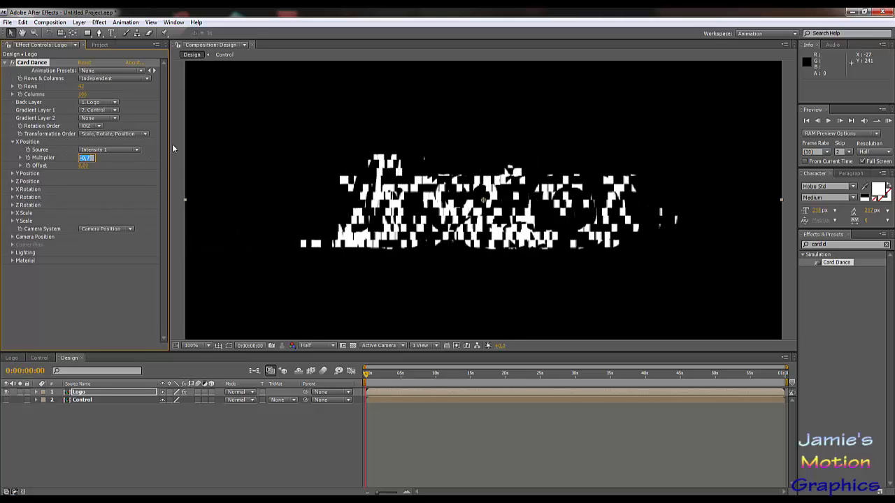
pyautogui.write('0')
pyautogui.press('Return')
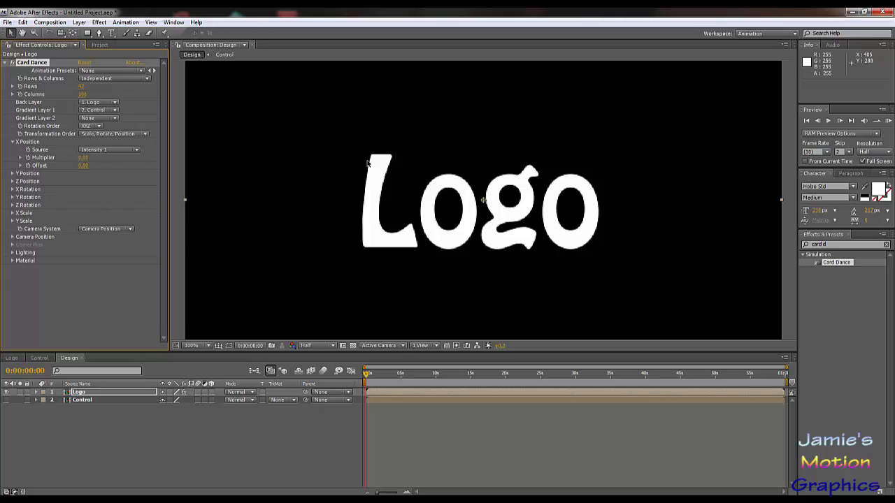
pyautogui.click(83, 157)
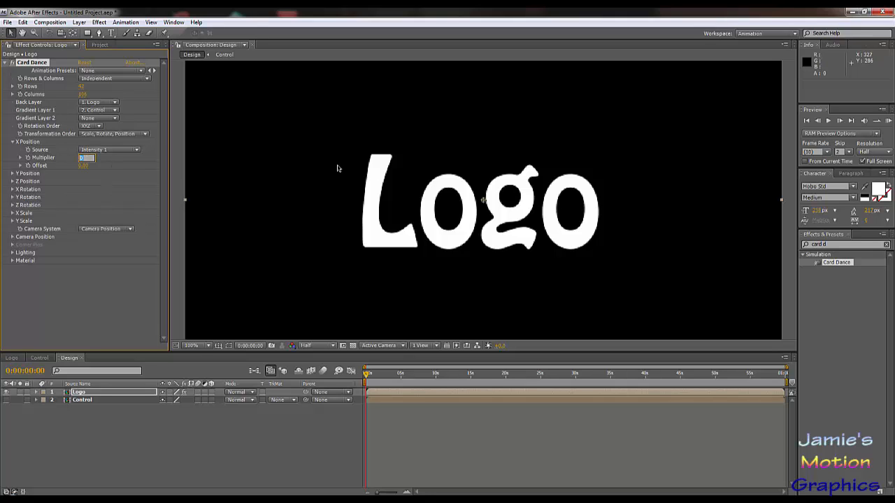
pyautogui.write('1')
pyautogui.press('Return')
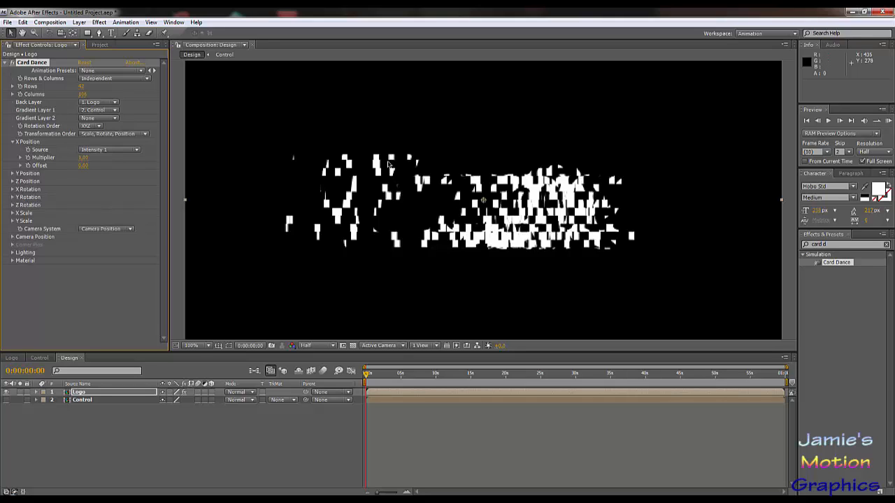
pyautogui.click(85, 158)
pyautogui.write('2')
pyautogui.press('Return')
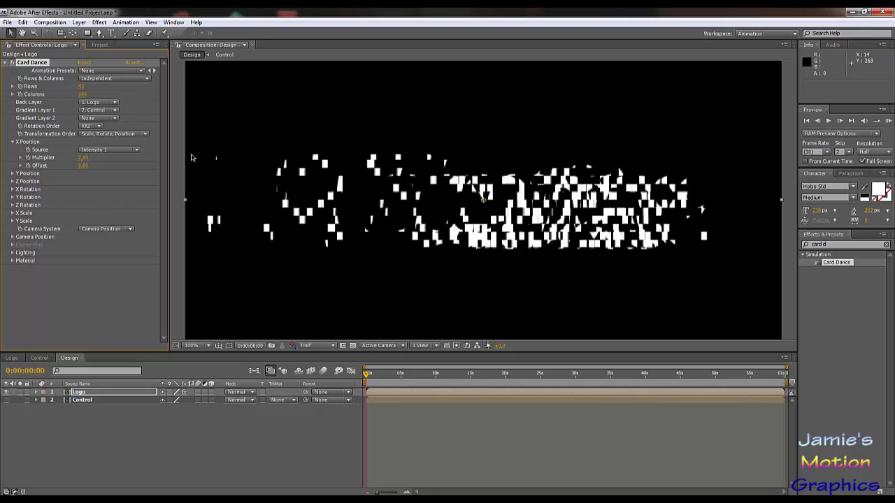
pyautogui.moveTo(80, 159)
pyautogui.mouseDown()
pyautogui.moveTo(97, 160)
pyautogui.moveTo(67, 158)
pyautogui.mouseUp()
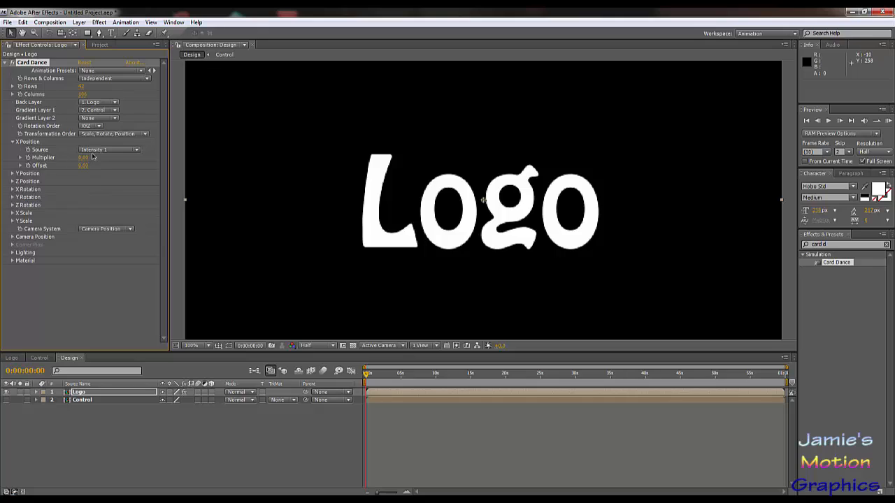
# Step: Set the source of both Y Position and Z Position to Intensity 1
pyautogui.click(13, 173)
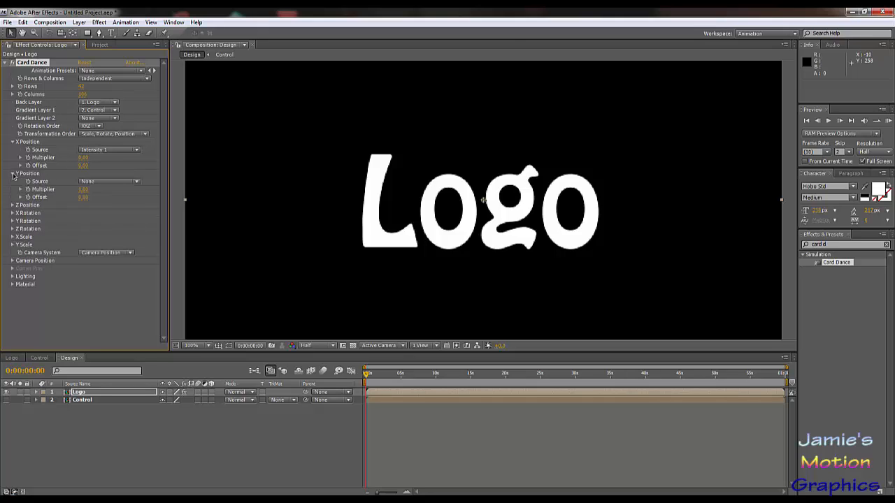
pyautogui.click(98, 181)
pyautogui.click(112, 193)
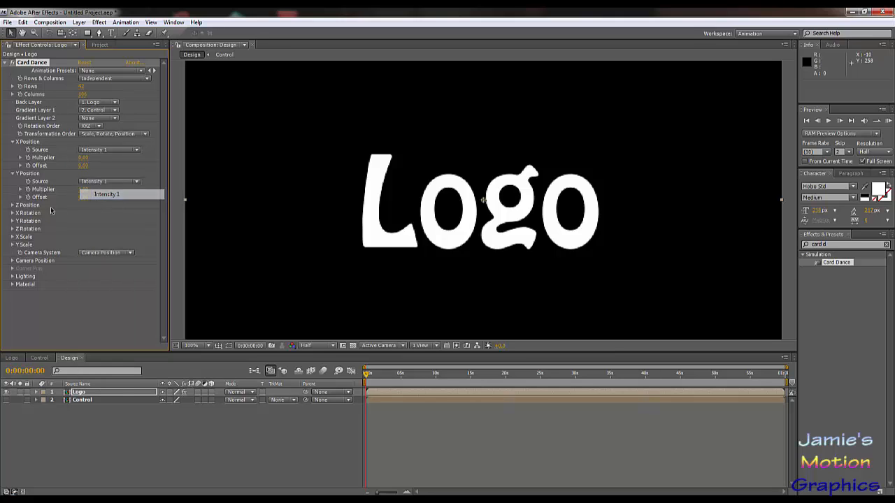
pyautogui.click(12, 205)
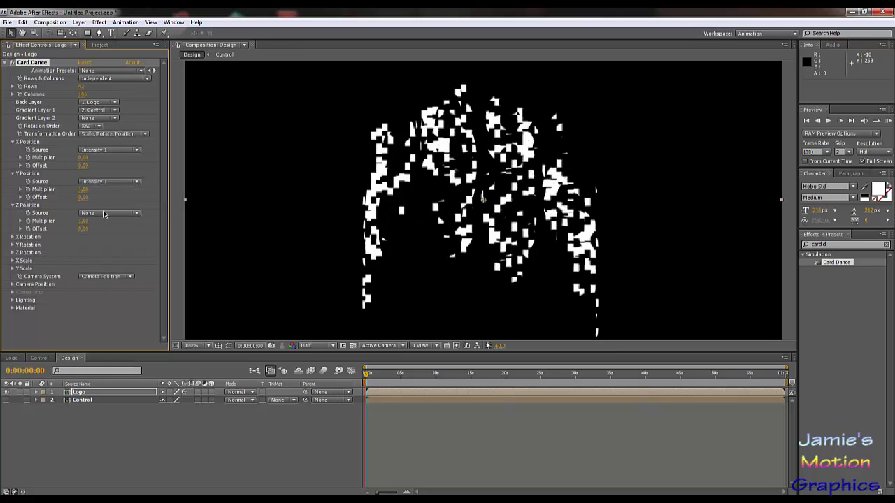
pyautogui.click(104, 214)
pyautogui.click(111, 226)
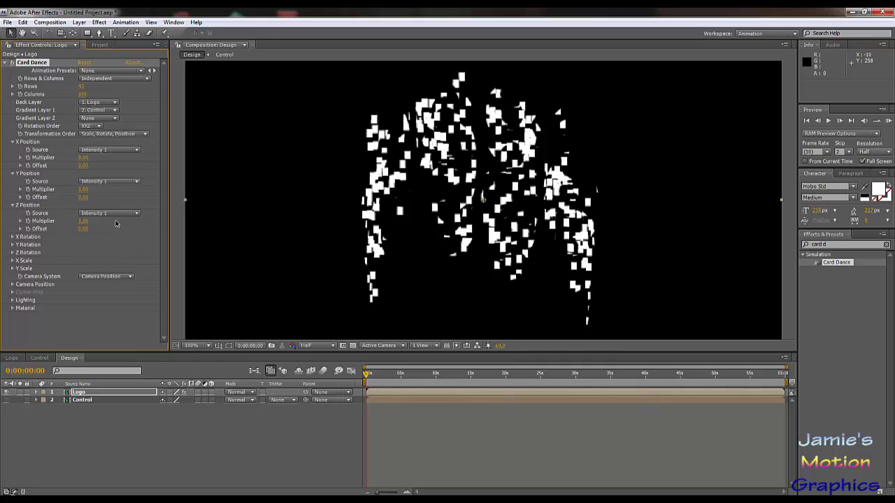
# Step: Try a higher Z Position multiplier of about 4.9 and set it back to 1
pyautogui.moveTo(83, 221); pyautogui.dragTo(103, 227)
pyautogui.click(83, 223)
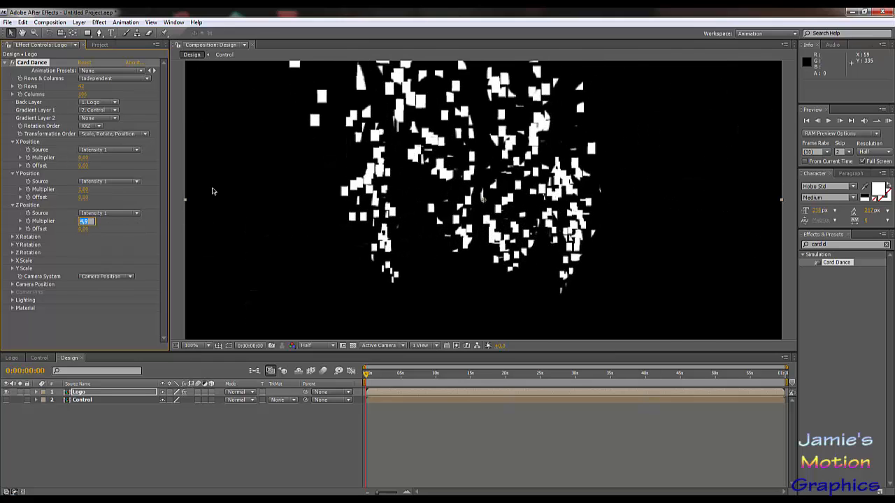
pyautogui.write('1')
pyautogui.press('Return')
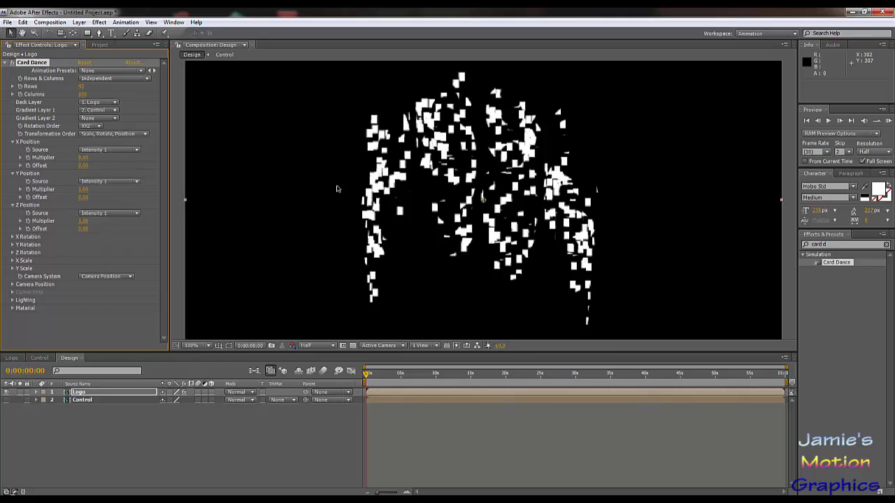
# Step: Try scattering the cards with an X Position multiplier of 1, a Y Position multiplier of 1.4 and a higher Z Position multiplier
pyautogui.scroll(-1, 338, 189)
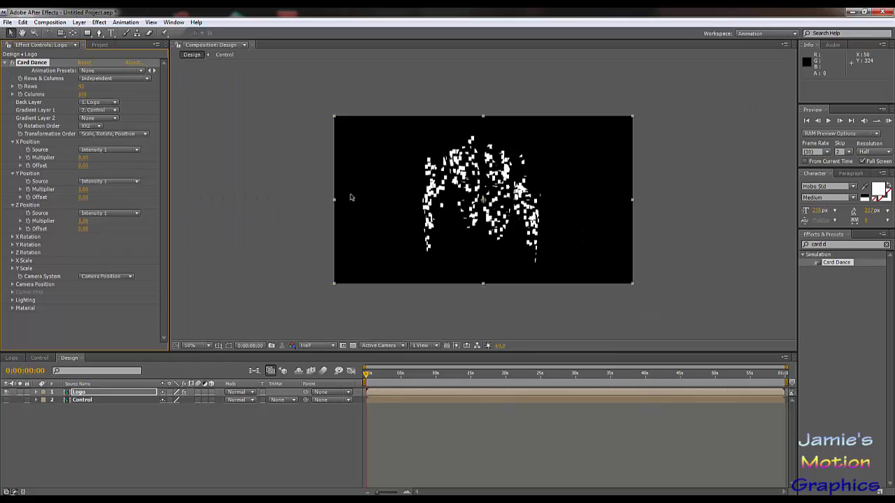
pyautogui.click(82, 158)
pyautogui.write('0')
pyautogui.press('Return')
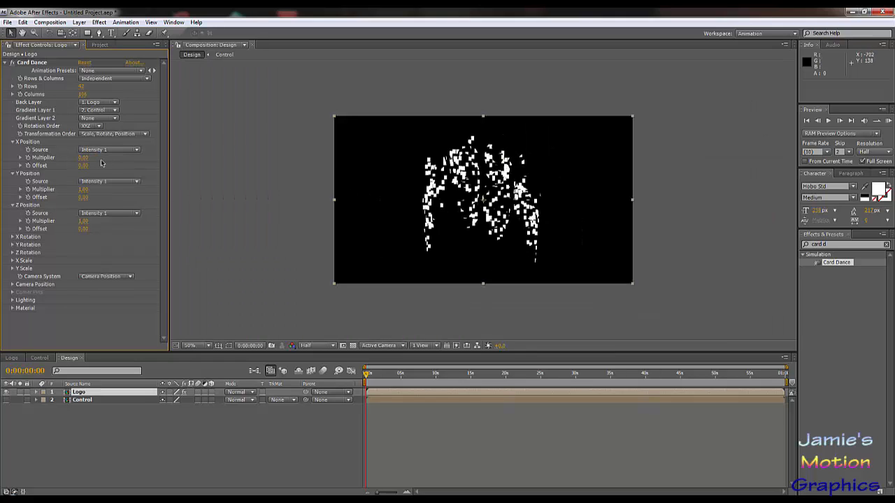
pyautogui.moveTo(84, 158); pyautogui.dragTo(72, 180)
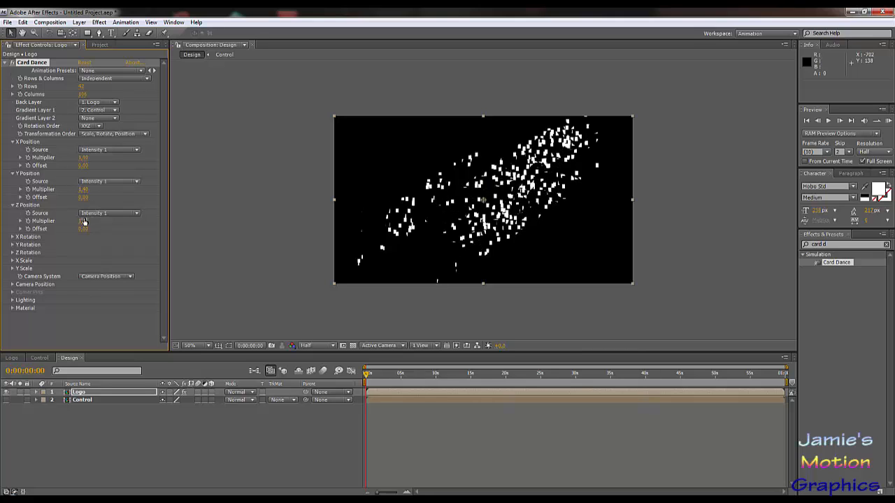
pyautogui.moveTo(83, 223); pyautogui.dragTo(101, 222)
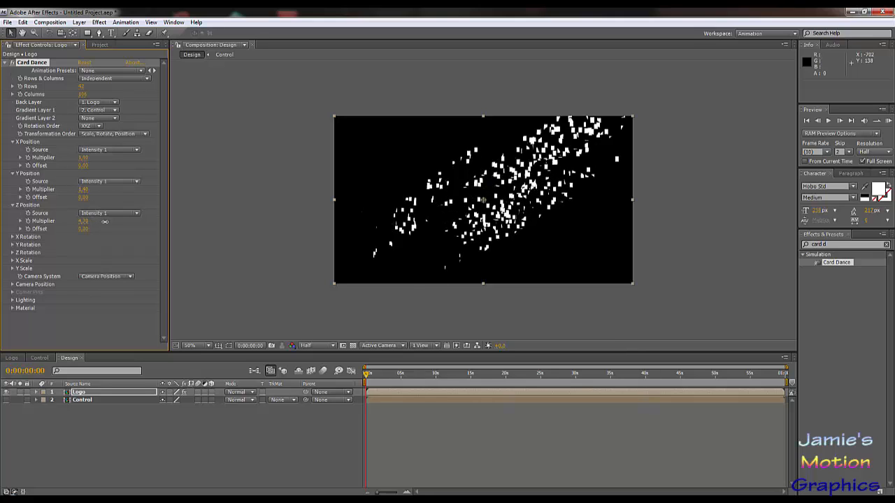
# Step: Set the X and Y Position multipliers to 0 and greatly increase the Z Position multiplier to spread the cards in depth
pyautogui.click(83, 160)
pyautogui.write('0')
pyautogui.press('Return')
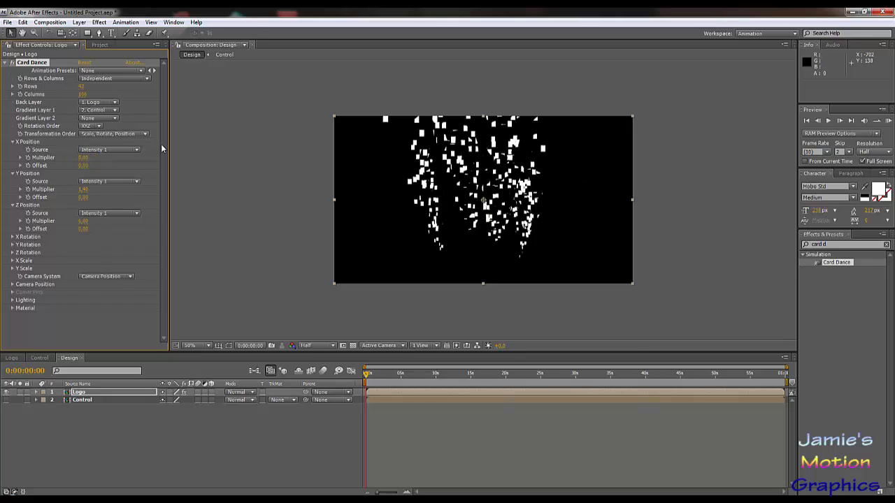
pyautogui.click(84, 189)
pyautogui.write('0')
pyautogui.press('Return')
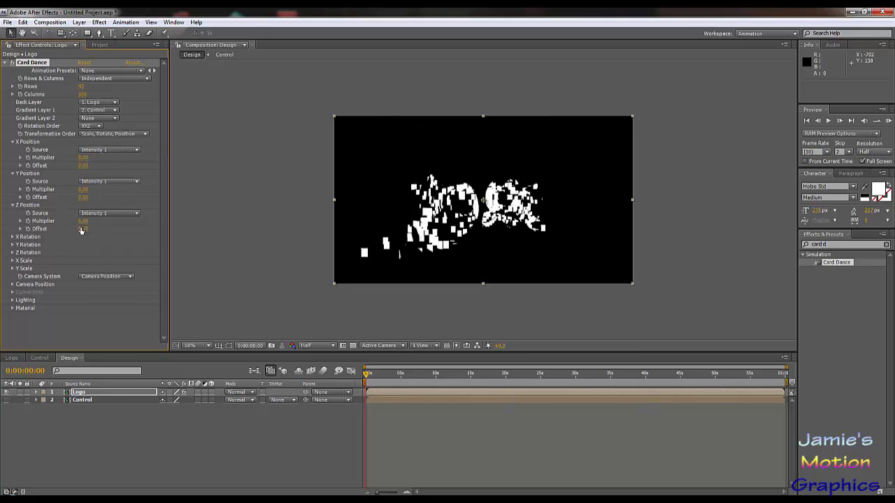
pyautogui.moveTo(84, 221); pyautogui.dragTo(207, 217)
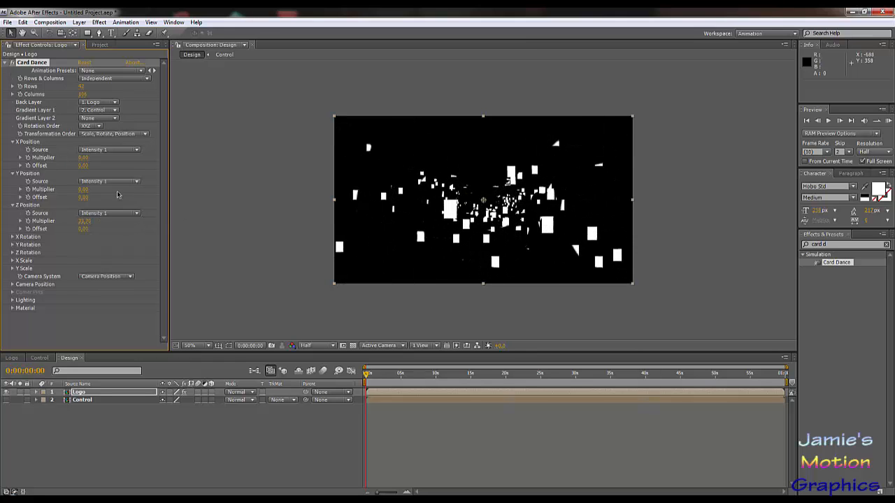
# Step: Set the Y Position multiplier to 0.1, adjust it to about -0.8, and set the X Position multiplier to 0.1
pyautogui.click(83, 190)
pyautogui.write('0,1')
pyautogui.press('Return')
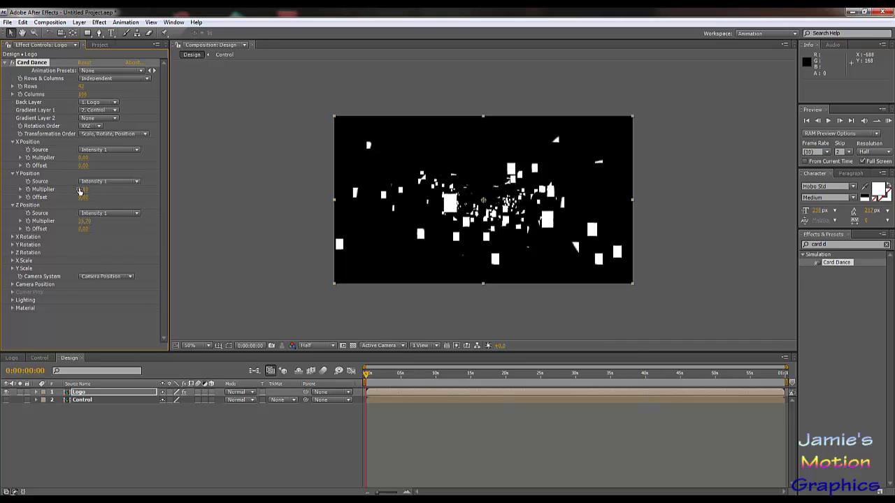
pyautogui.moveTo(83, 190)
pyautogui.mouseDown()
pyautogui.moveTo(96, 189)
pyautogui.moveTo(64, 187)
pyautogui.moveTo(73, 183)
pyautogui.mouseUp()
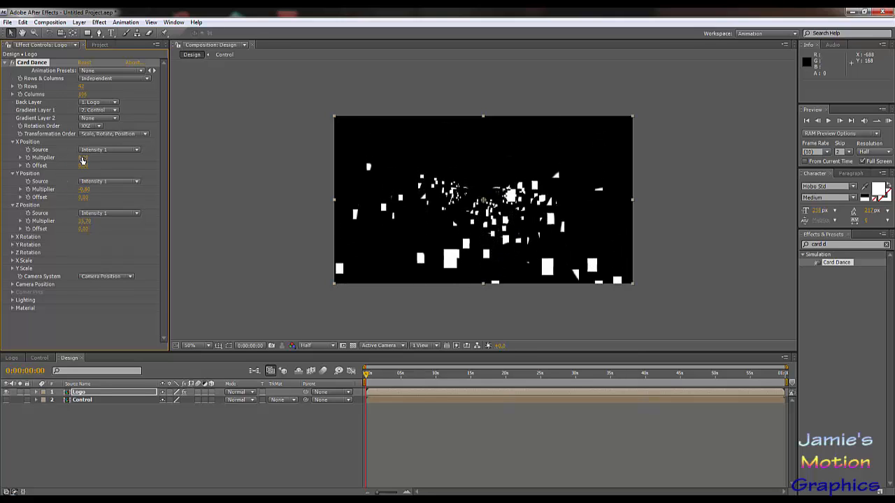
pyautogui.moveTo(84, 158); pyautogui.dragTo(85, 160)
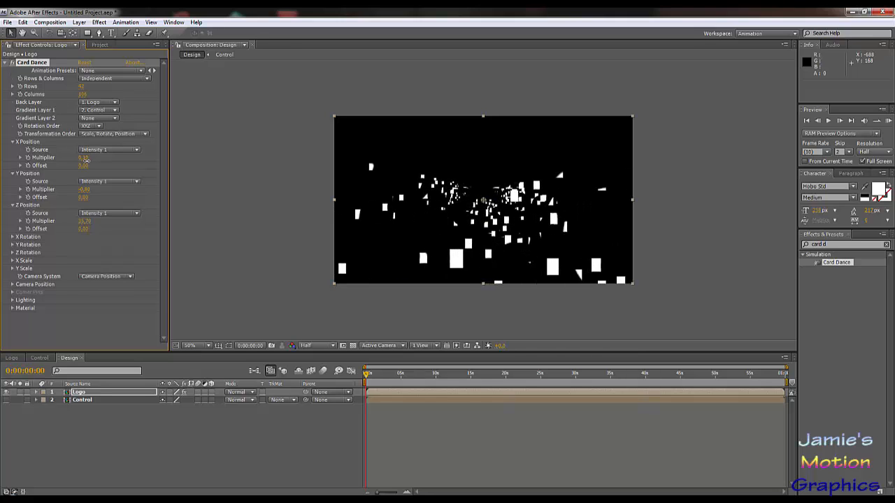
# Step: Turn on keyframing for the X, Y and Z Position multipliers at the start of the timeline
pyautogui.click(29, 220)
pyautogui.click(27, 189)
# Step: Set the Card Dance X Rotation source to Intensity 1
pyautogui.click(13, 238)
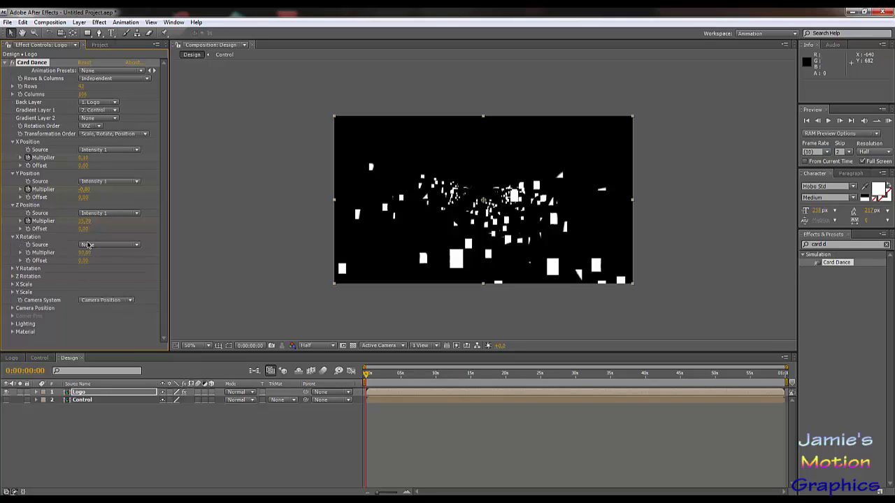
pyautogui.click(108, 245)
pyautogui.click(112, 256)
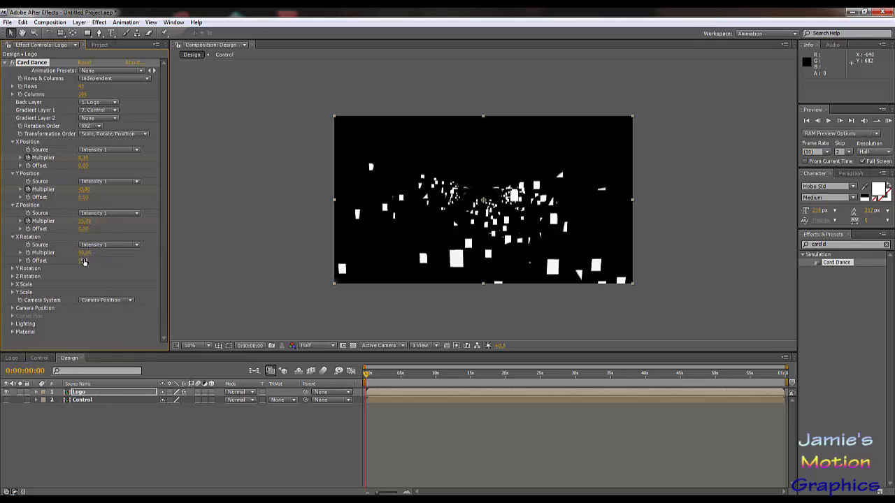
# Step: Raise the X Rotation multiplier to about 1457, and drive Y Rotation with Intensity 1 and a multiplier of about 612, both keyframed
pyautogui.moveTo(83, 255); pyautogui.dragTo(596, 262)
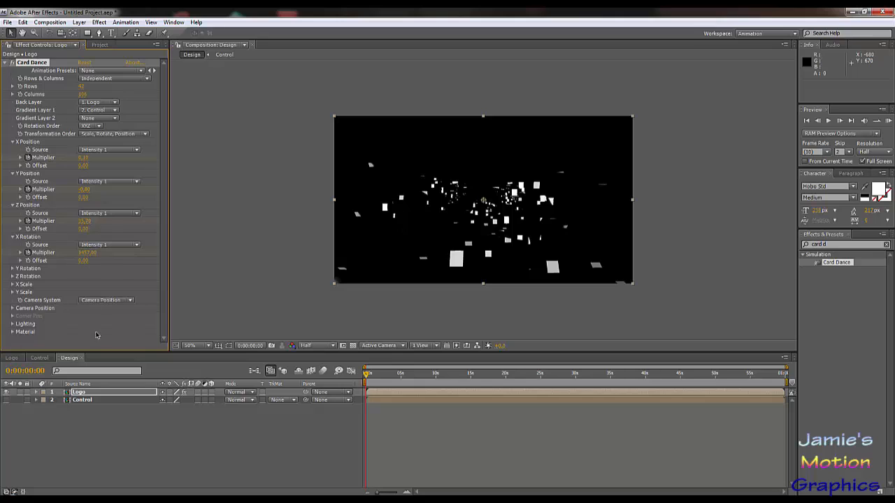
pyautogui.click(11, 272)
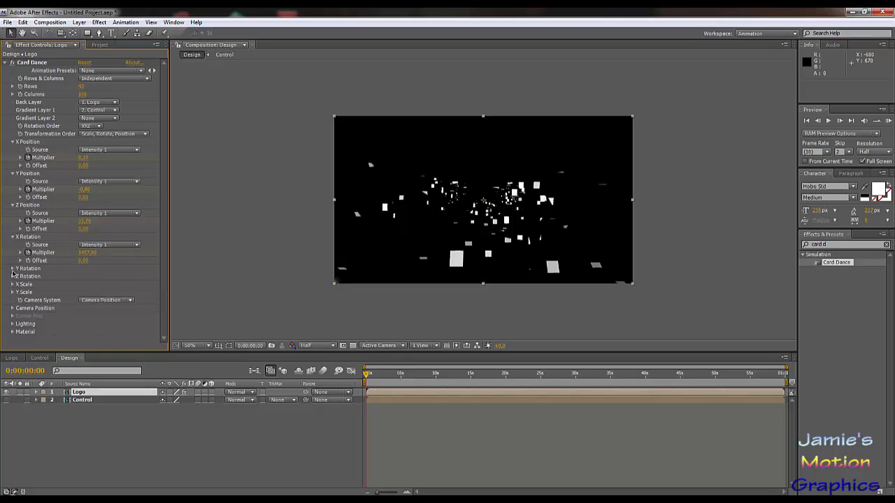
pyautogui.click(13, 269)
pyautogui.click(88, 277)
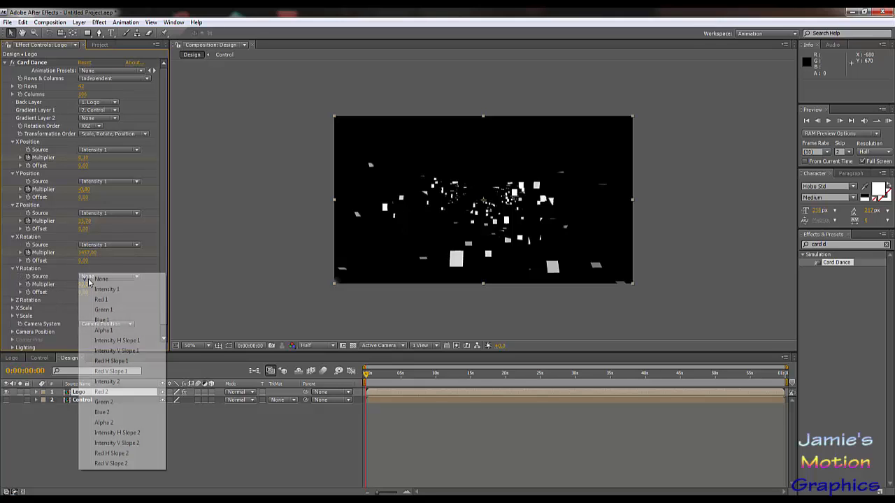
pyautogui.click(86, 288)
pyautogui.moveTo(83, 287); pyautogui.dragTo(279, 288)
pyautogui.moveTo(335, 292); pyautogui.dragTo(336, 291)
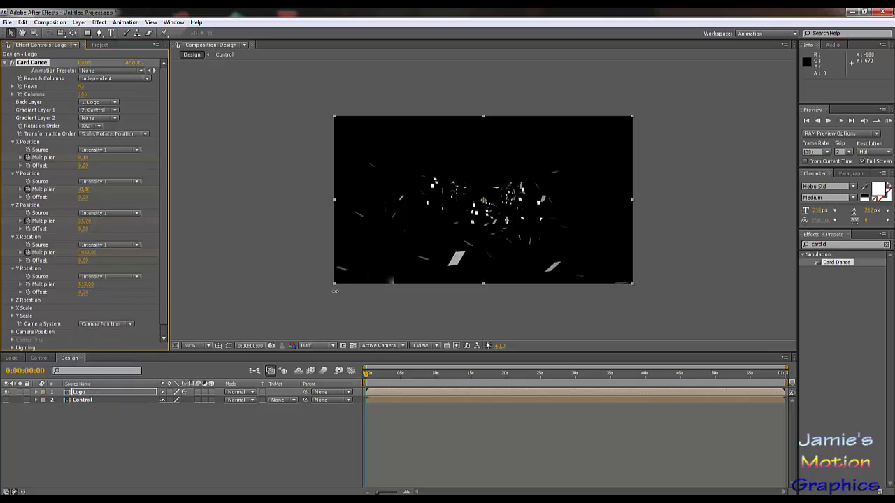
# Step: Set the Z Rotation source to Intensity 1 and raise its multiplier to about 1232 with keyframing on
pyautogui.click(12, 301)
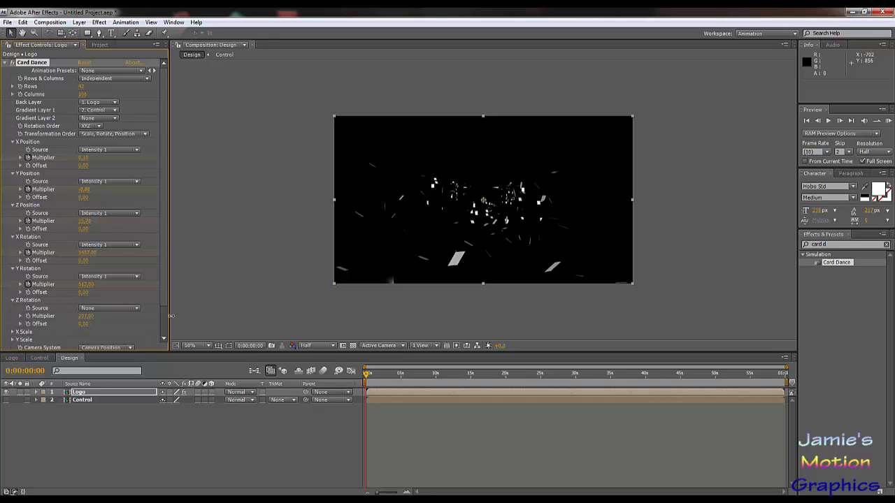
pyautogui.click(110, 309)
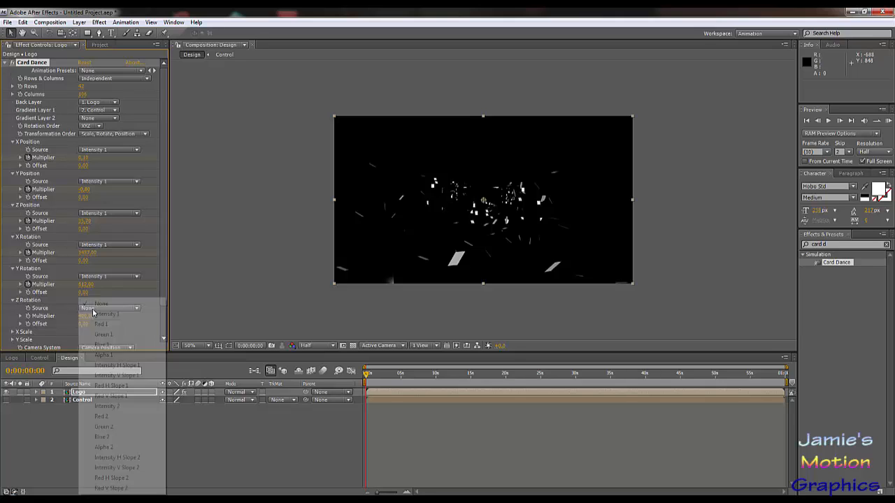
pyautogui.click(114, 314)
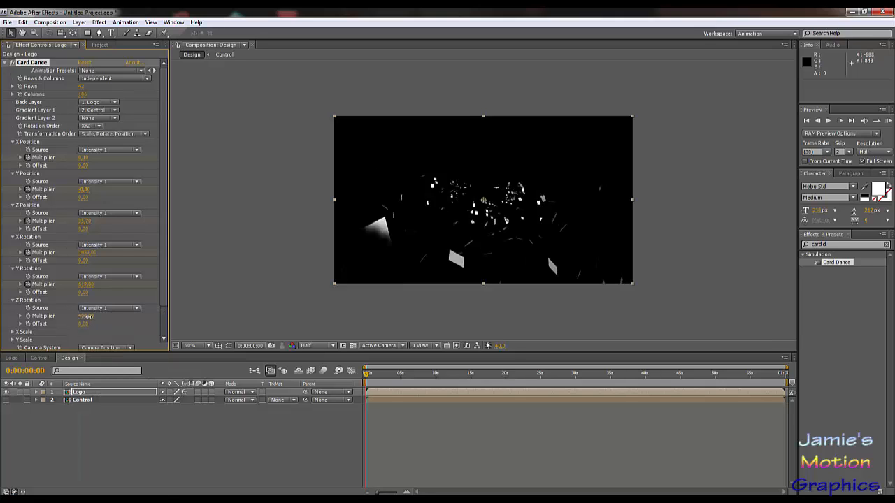
pyautogui.moveTo(87, 316); pyautogui.dragTo(457, 303)
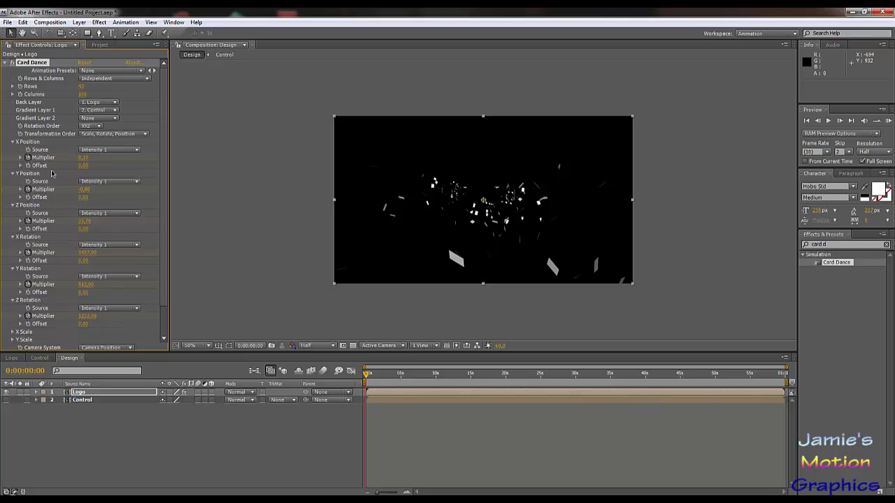
pyautogui.scroll(-2, 60, 222)
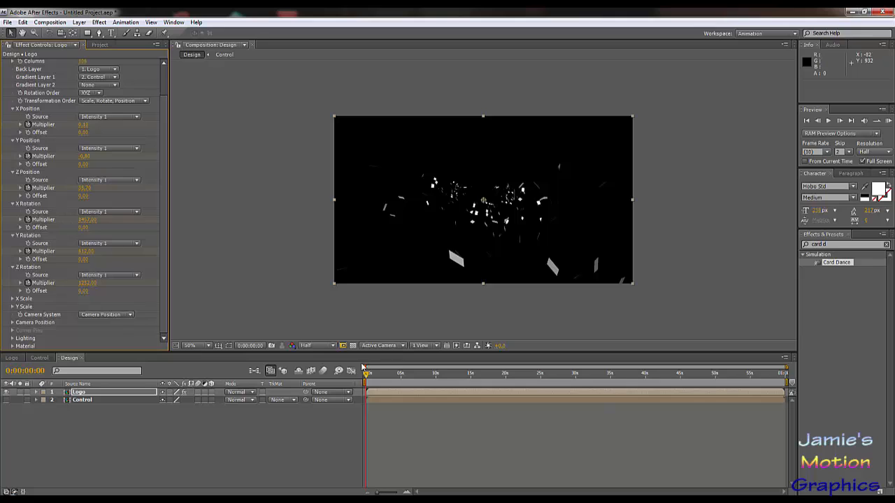
# Step: Move the playhead to 0:00:10:00 and reveal the Logo layer's keyframed properties in the timeline
pyautogui.moveTo(381, 376); pyautogui.dragTo(436, 381)
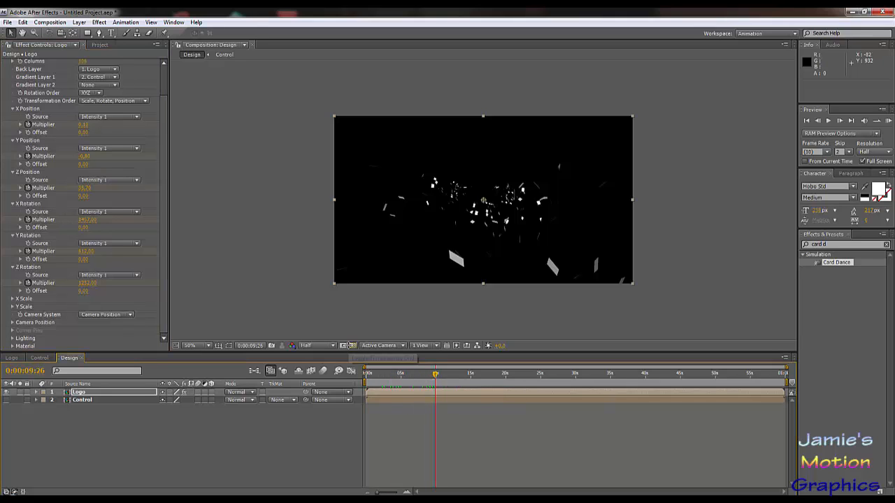
pyautogui.press('pageup')
pyautogui.press('pageup')
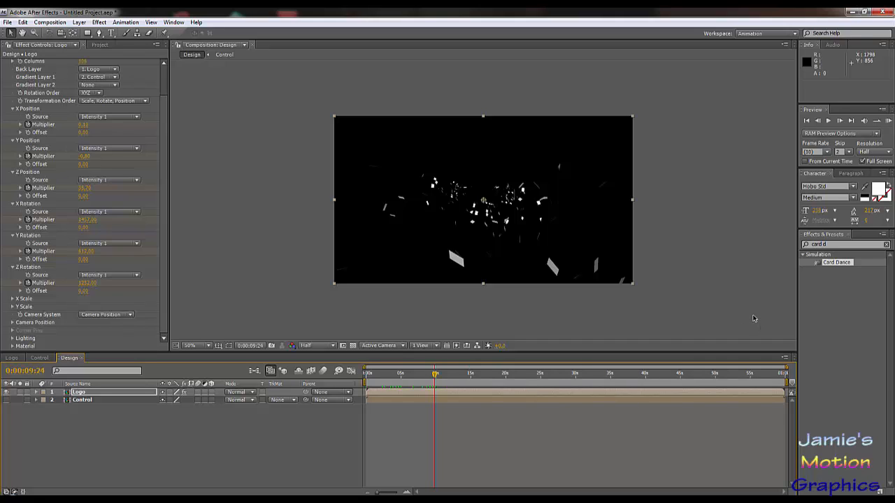
pyautogui.press('pagedown')
pyautogui.press('pagedown')
pyautogui.press('pagedown')
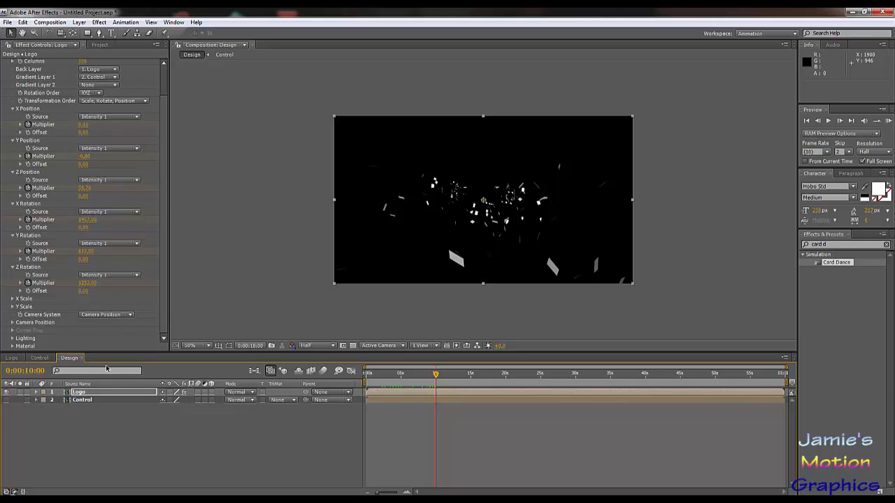
pyautogui.click(82, 393)
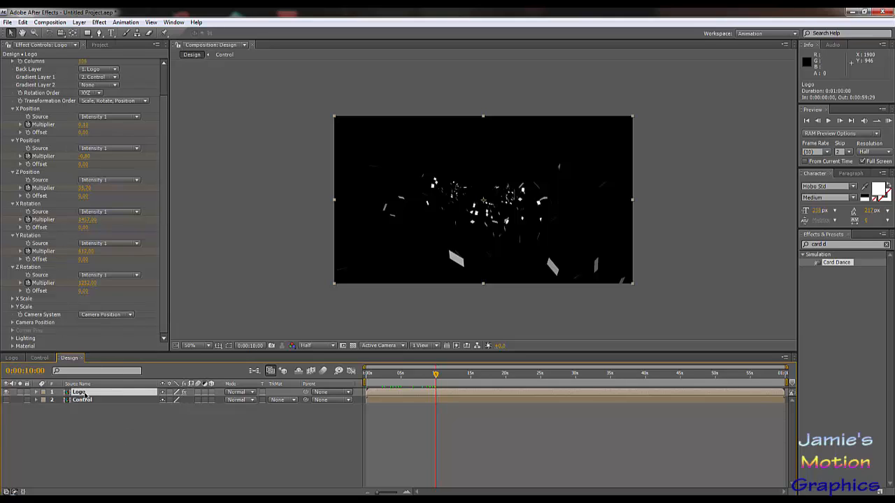
pyautogui.press('u')
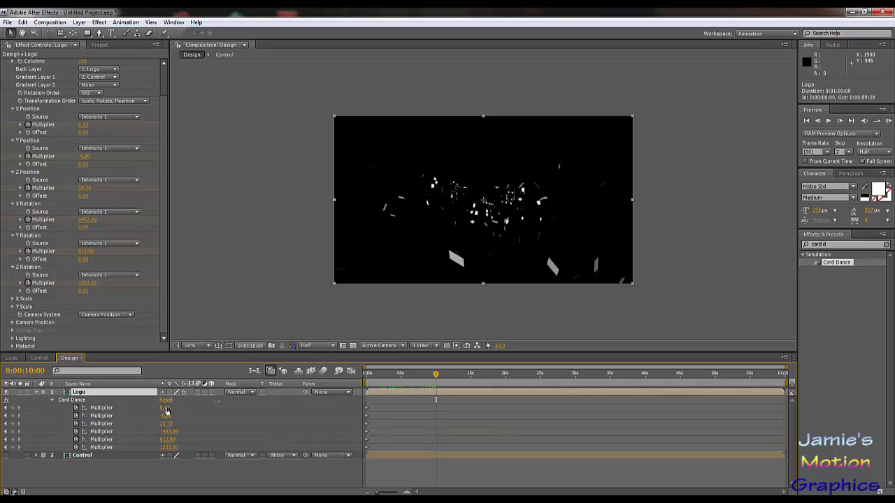
# Step: Set the X, Y and Z Position multipliers to 0 at the 10-second mark
pyautogui.click(84, 124)
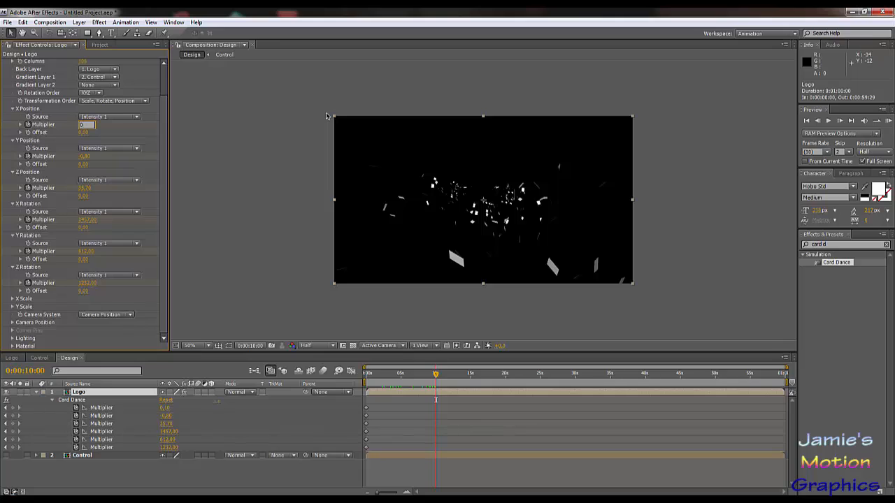
pyautogui.write('0')
pyautogui.press('Return')
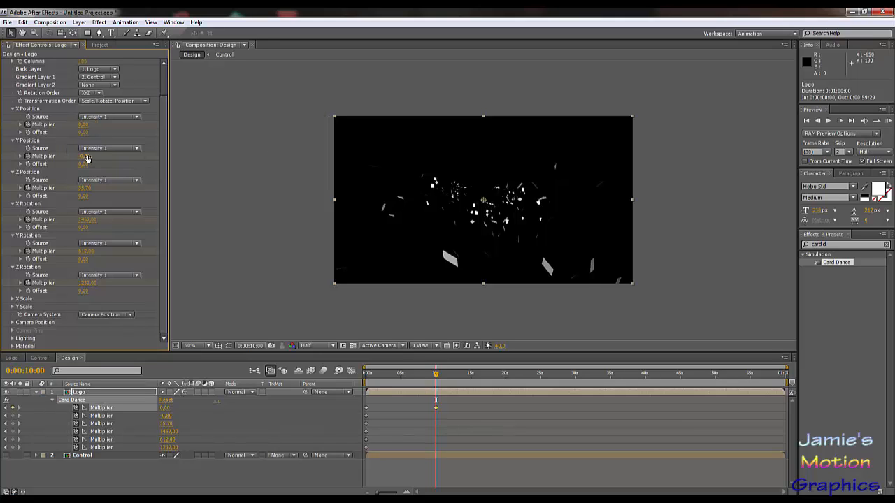
pyautogui.click(84, 156)
pyautogui.write('0')
pyautogui.press('Return')
pyautogui.click(83, 188)
pyautogui.write('0')
pyautogui.press('Return')
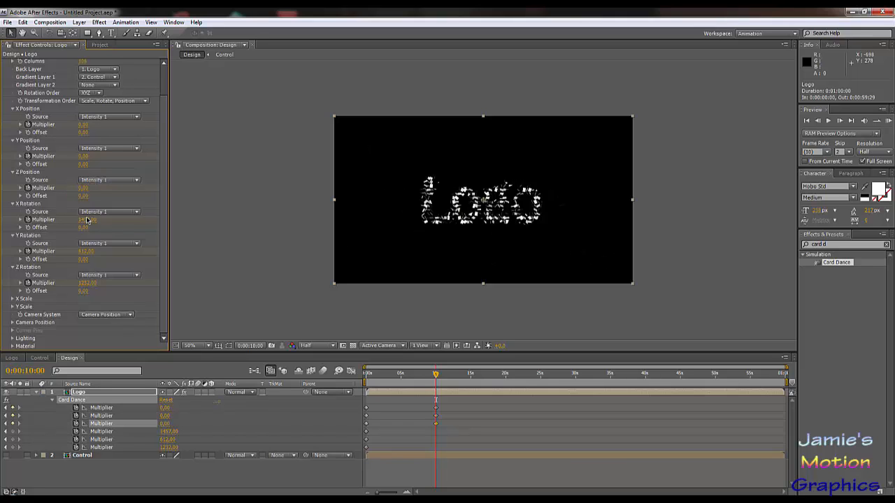
# Step: Set the X, Y and Z Rotation multipliers to 0 at the 10-second mark
pyautogui.click(87, 219)
pyautogui.write('0')
pyautogui.press('Return')
pyautogui.click(85, 251)
pyautogui.write('0')
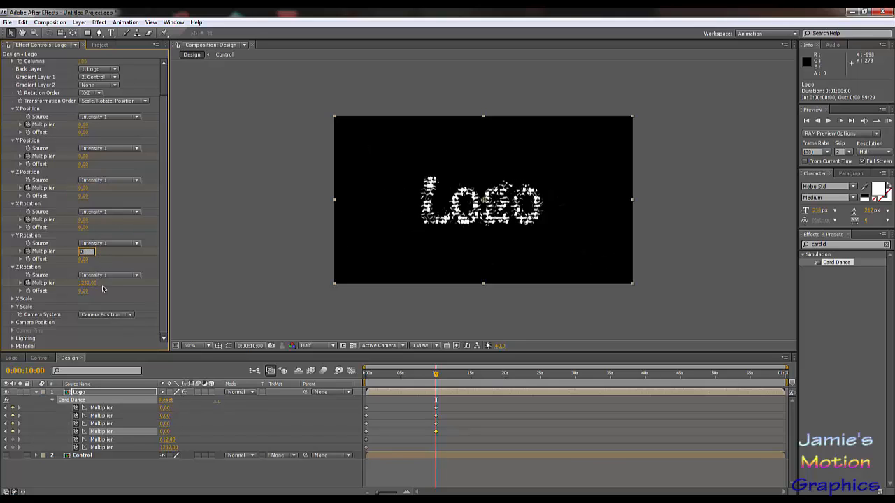
pyautogui.press('Return')
pyautogui.click(87, 283)
pyautogui.write('0')
pyautogui.press('Return')
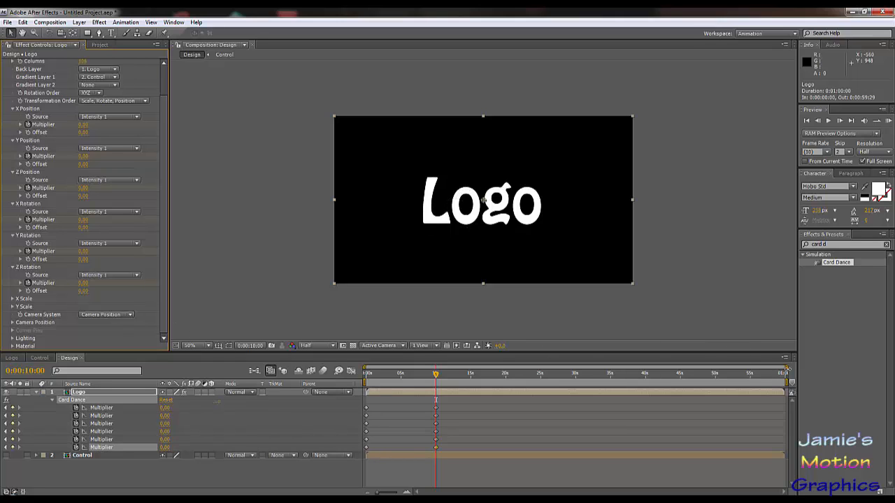
# Step: Show only the first 12 seconds of the timeline and apply Easy Ease to all the multiplier keyframes at 10 seconds
pyautogui.moveTo(788, 369); pyautogui.dragTo(451, 369)
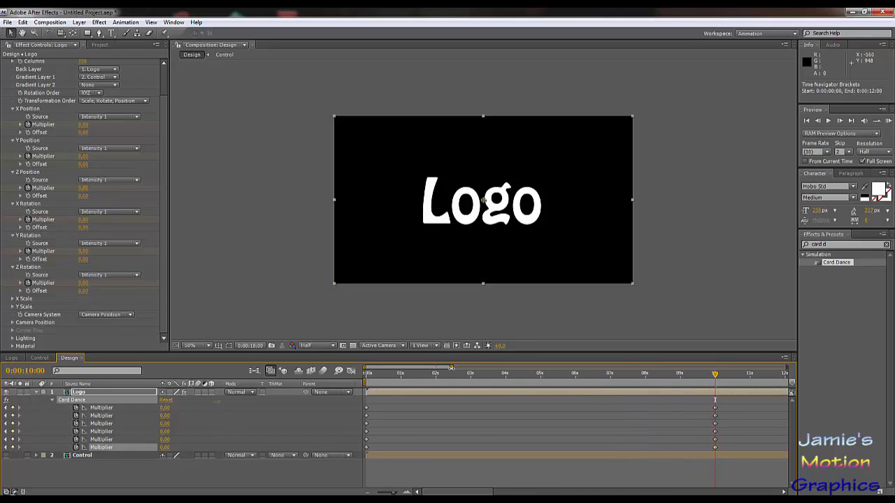
pyautogui.moveTo(727, 400); pyautogui.dragTo(694, 456)
pyautogui.rightClick(715, 448)
pyautogui.moveTo(755, 488)
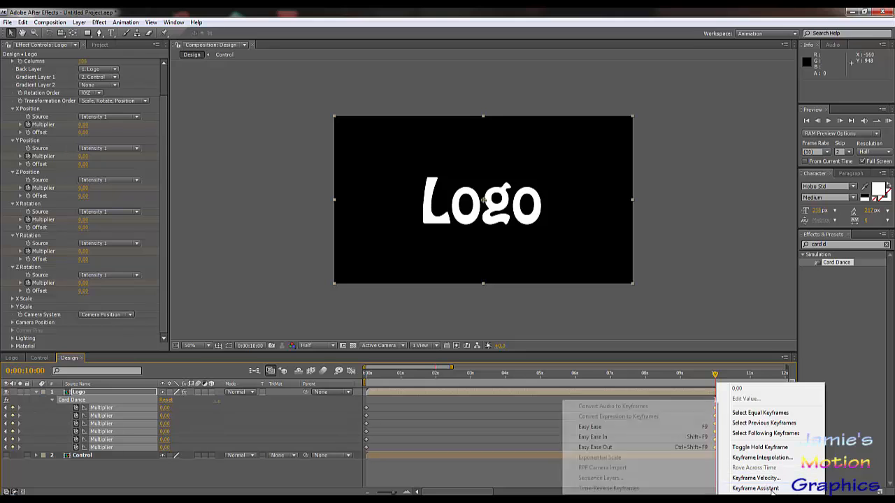
pyautogui.click(605, 427)
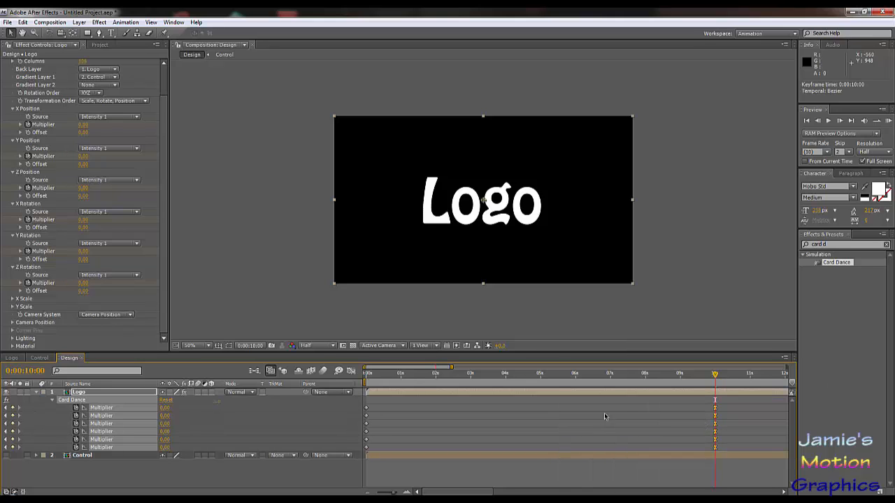
# Step: Try adding middle keyframes for the multipliers at 0:00:04:20, move them to 0:00:05:18 and preview the animation
pyautogui.moveTo(643, 375); pyautogui.dragTo(547, 383)
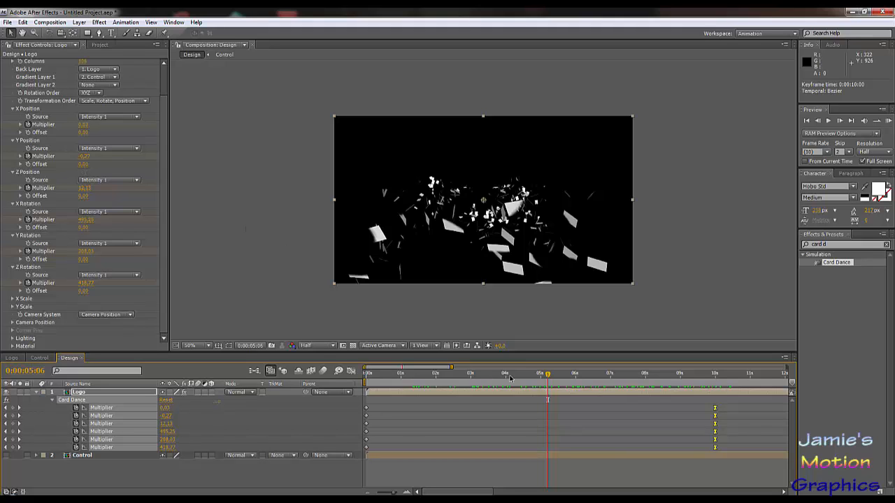
pyautogui.click(529, 383)
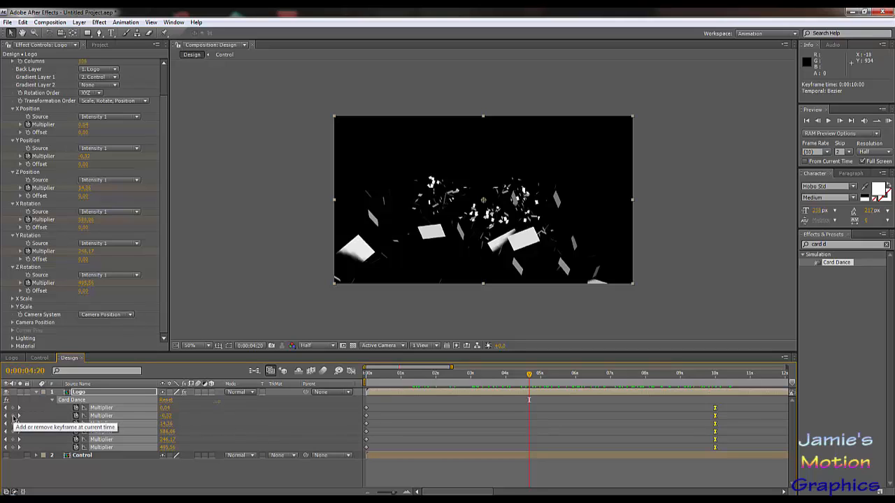
pyautogui.click(13, 439)
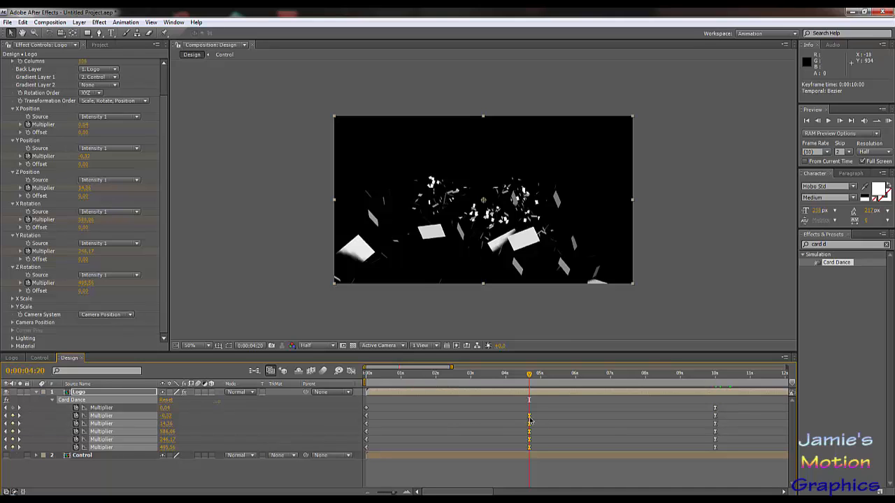
pyautogui.moveTo(529, 418); pyautogui.dragTo(561, 425)
pyautogui.press('KP_0')
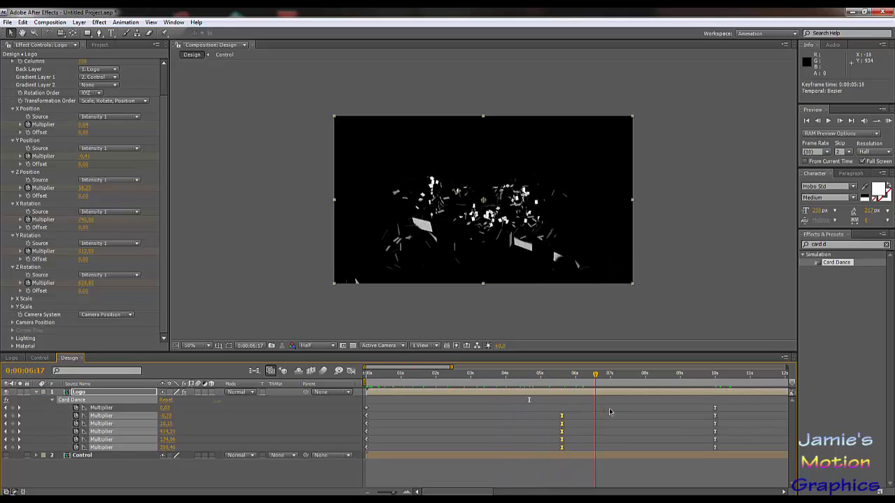
# Step: Try moving the middle multiplier keyframes to 0:00:02:26 and scrub through the animation
pyautogui.moveTo(663, 412); pyautogui.dragTo(466, 420)
pyautogui.click(413, 388)
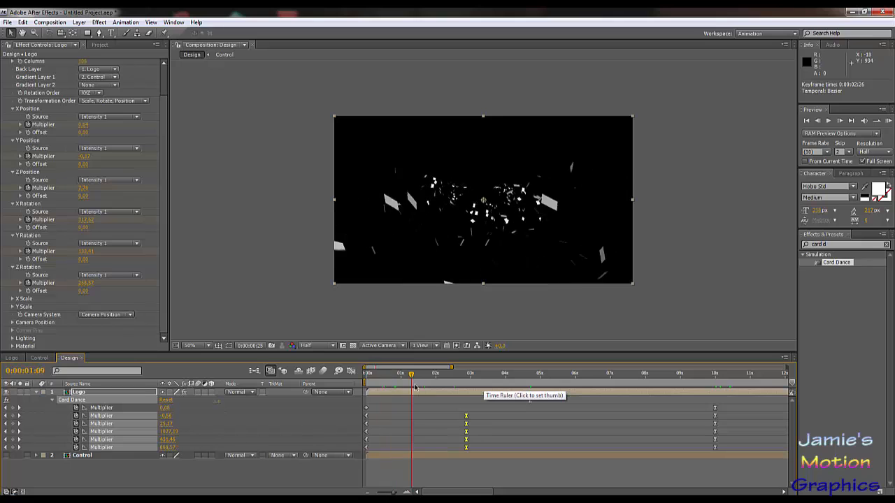
pyautogui.moveTo(413, 388); pyautogui.dragTo(596, 413)
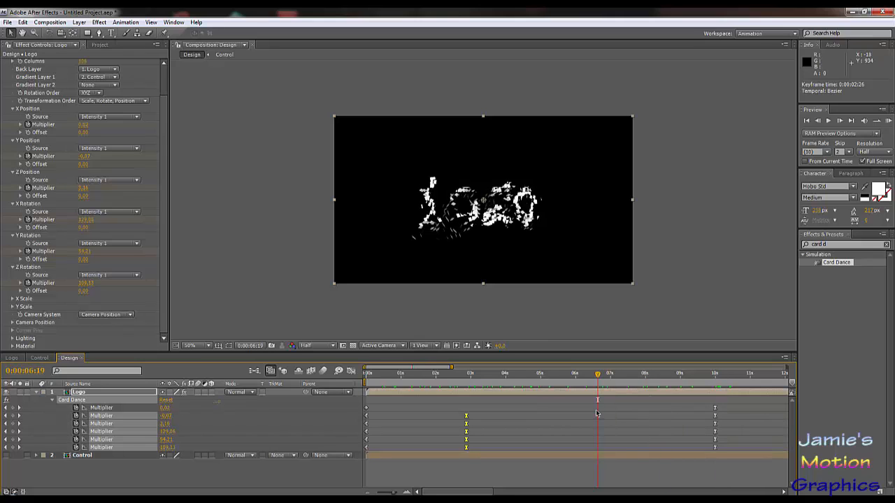
# Step: Undo the keyframe moves and the addition of the middle multiplier keyframes
pyautogui.hotkey('ctrl', 'z')
pyautogui.hotkey('ctrl', 'z')
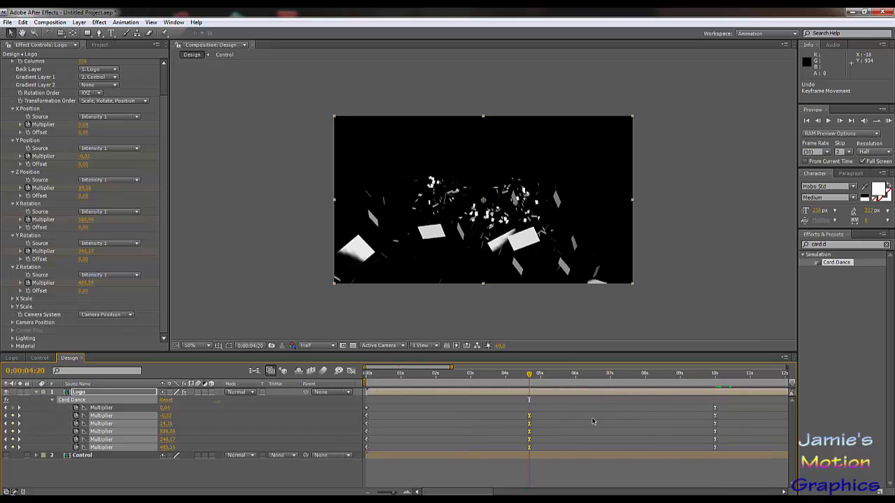
pyautogui.hotkey('ctrl', 'z')
# Step: Add a keyframe at 0:00:07:17 to each of the six Card Dance multipliers
pyautogui.moveTo(611, 378); pyautogui.dragTo(630, 381)
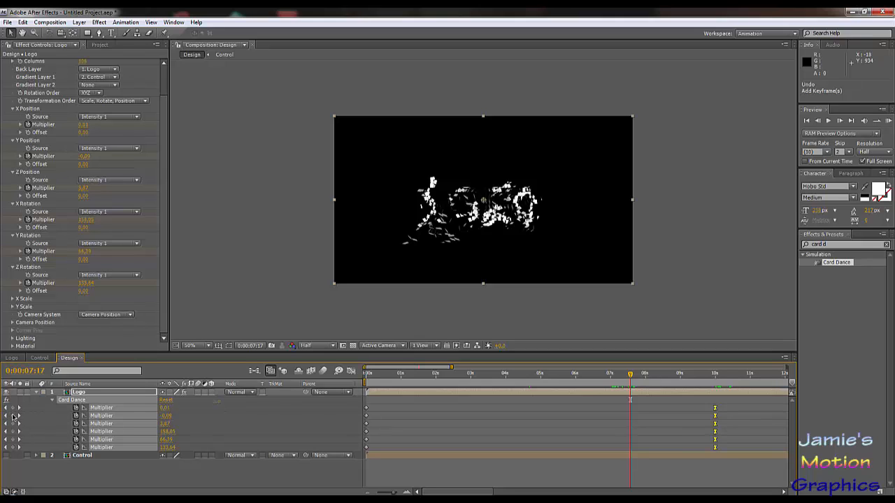
pyautogui.click(12, 408)
pyautogui.click(12, 415)
pyautogui.click(12, 424)
pyautogui.click(12, 432)
# Step: Stagger the six middle keyframes between about 4 and 7 seconds, with Z Position at 0:00:04:01 and Z Rotation at 0:00:06:15
pyautogui.moveTo(632, 409); pyautogui.dragTo(508, 424)
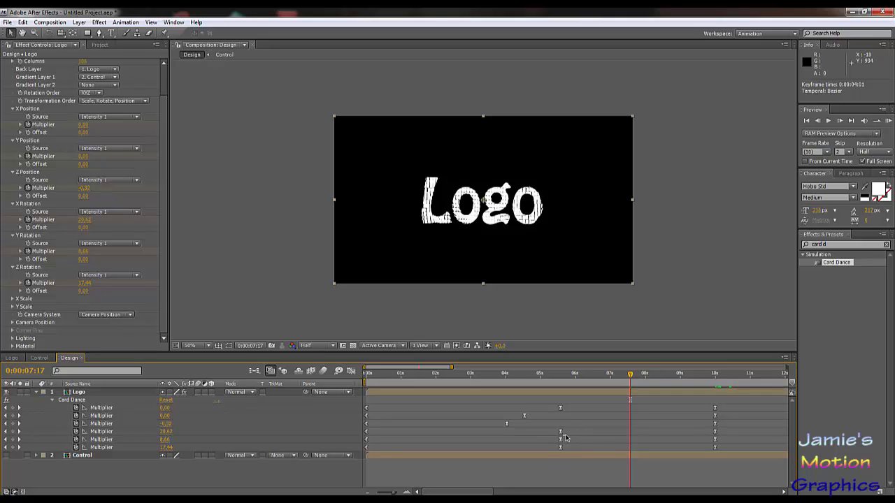
pyautogui.moveTo(561, 432); pyautogui.dragTo(598, 451)
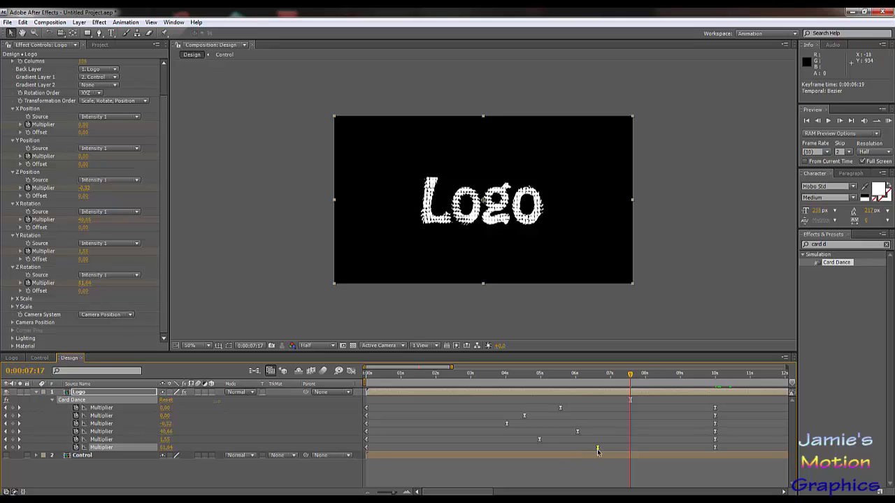
pyautogui.moveTo(518, 381); pyautogui.dragTo(663, 407)
# Step: Set the Z Position and Y Position multipliers to 0 at 0:00:06:21
pyautogui.moveTo(642, 406); pyautogui.dragTo(599, 407)
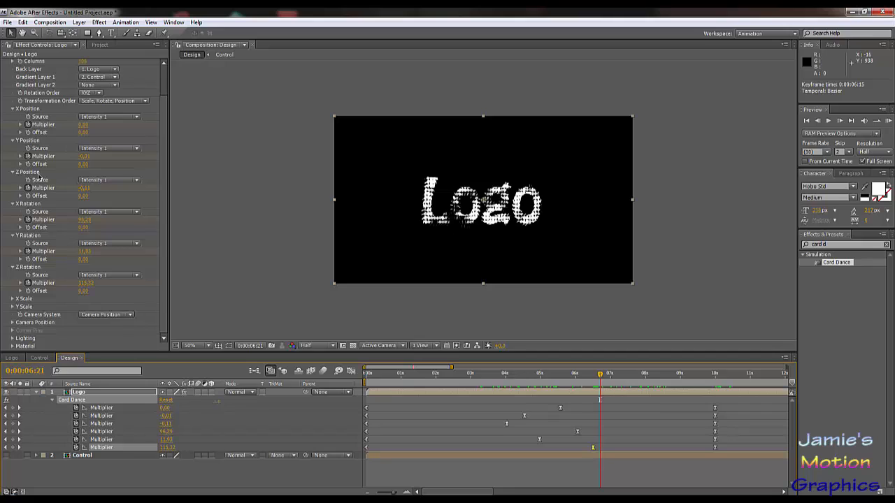
pyautogui.click(83, 188)
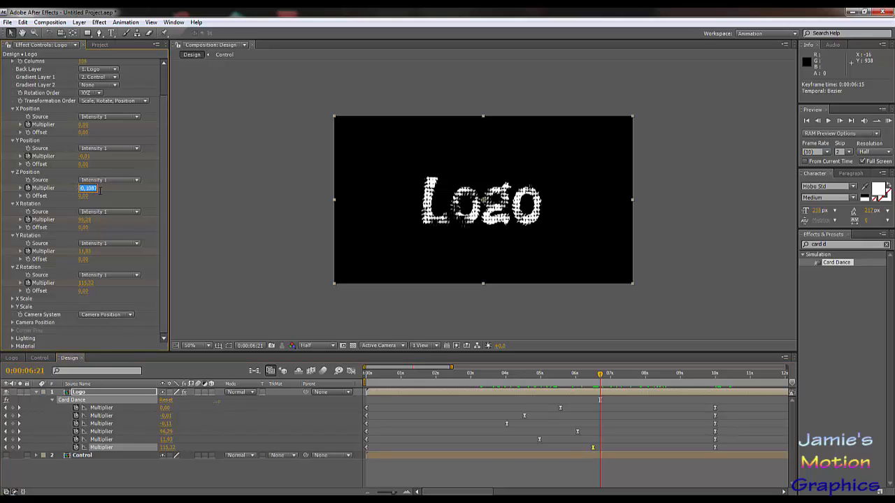
pyautogui.write('0')
pyautogui.press('Return')
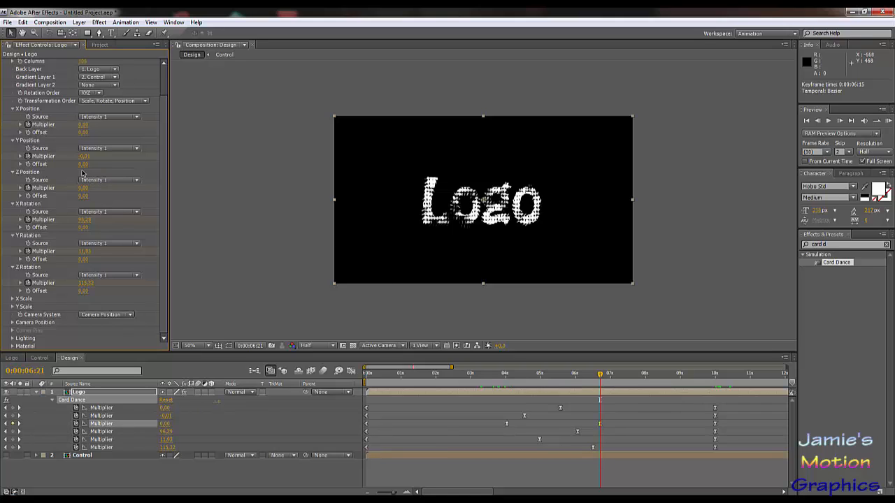
pyautogui.write('0')
pyautogui.press('Return')
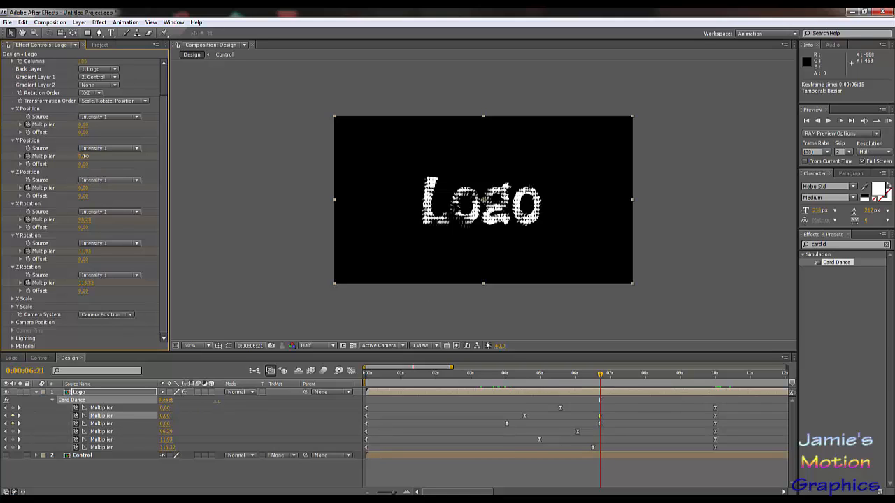
# Step: Set the X Position multiplier to 0 at 0:00:06:21 and delete the 10-second keyframes of the three position multipliers
pyautogui.click(83, 125)
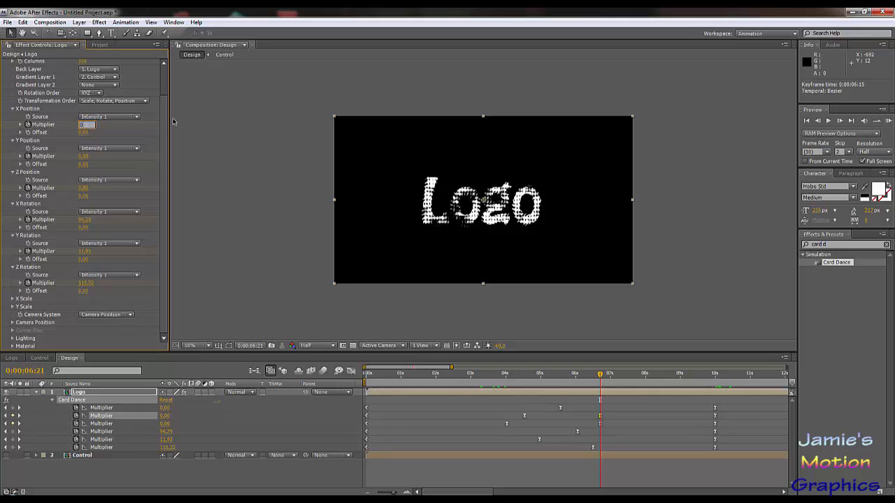
pyautogui.press('Return')
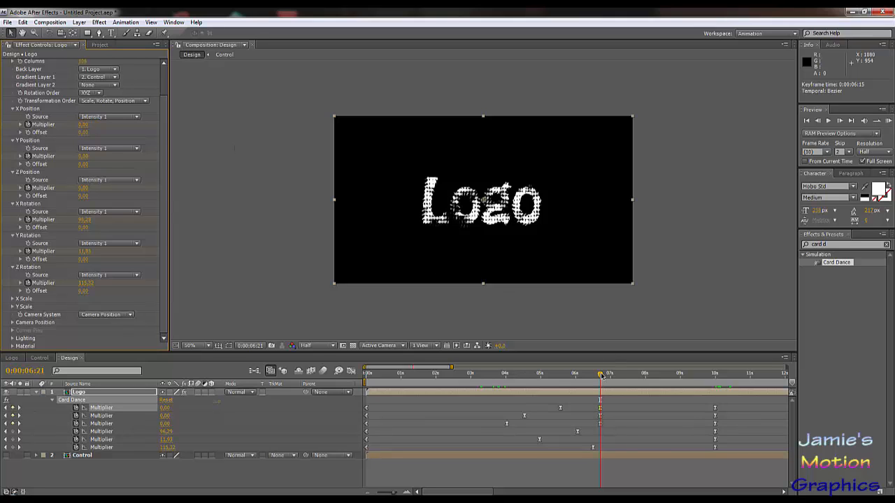
pyautogui.moveTo(602, 376); pyautogui.dragTo(708, 426)
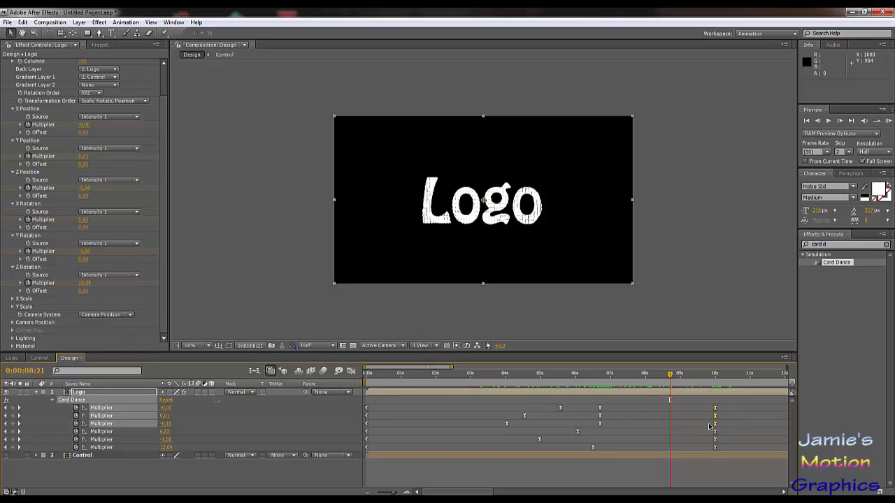
pyautogui.press('Delete')
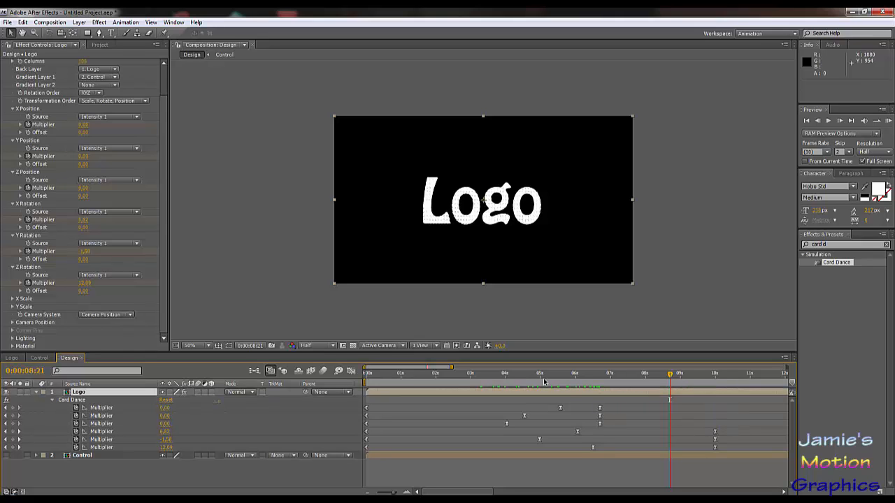
pyautogui.moveTo(670, 376); pyautogui.dragTo(502, 413)
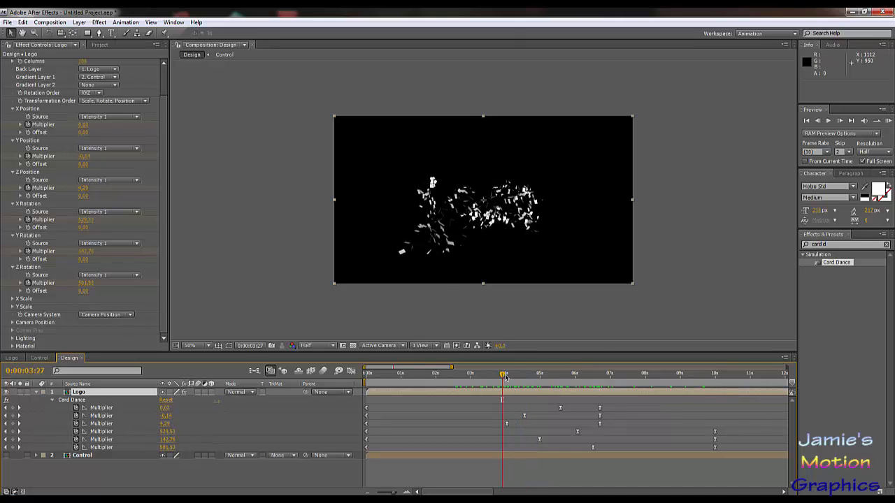
pyautogui.moveTo(509, 376); pyautogui.dragTo(641, 376)
pyautogui.press('space')
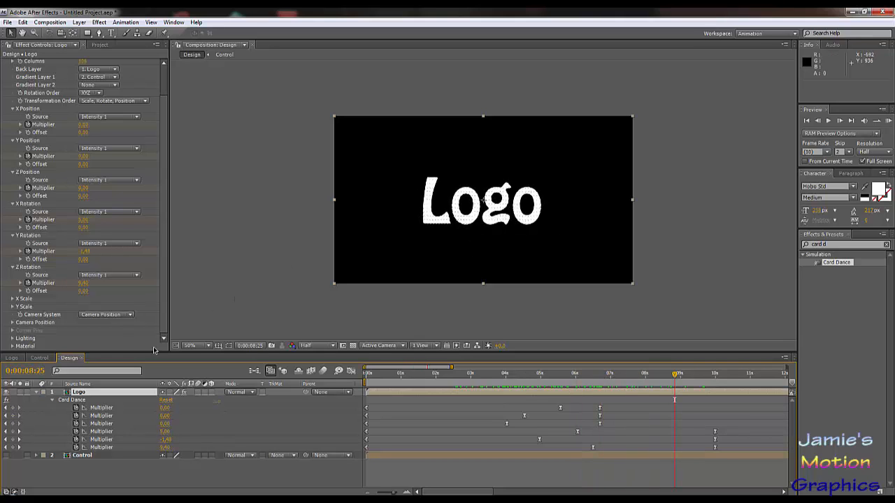
# Step: Apply the Ramp effect to White Solid 1 in the Control composition and turn off its Fractal Noise effect
pyautogui.click(44, 358)
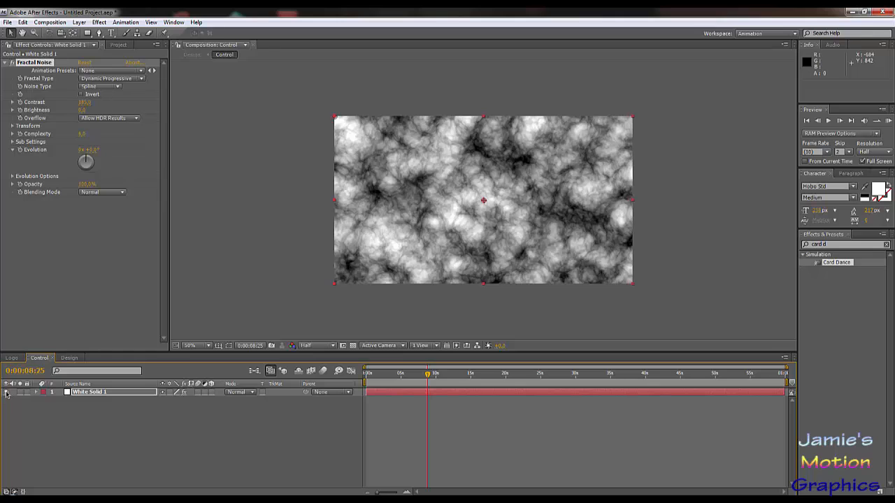
pyautogui.click(834, 245)
pyautogui.write('ramp')
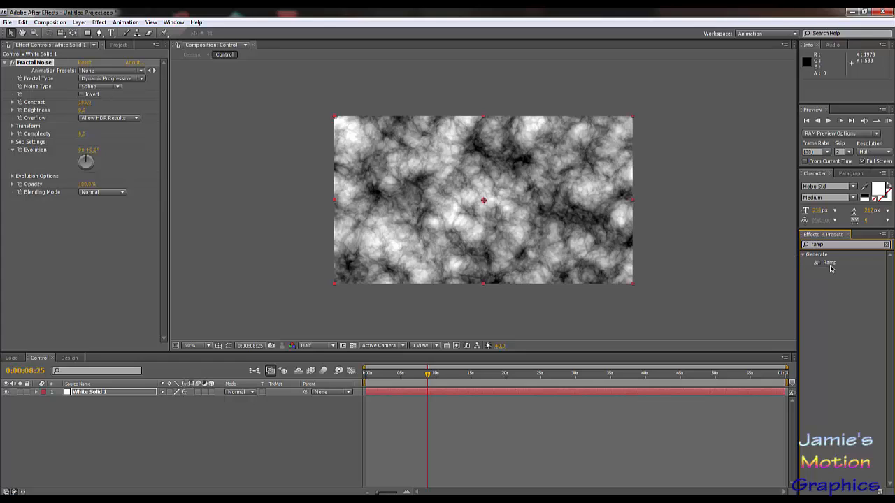
pyautogui.moveTo(830, 267); pyautogui.dragTo(89, 396)
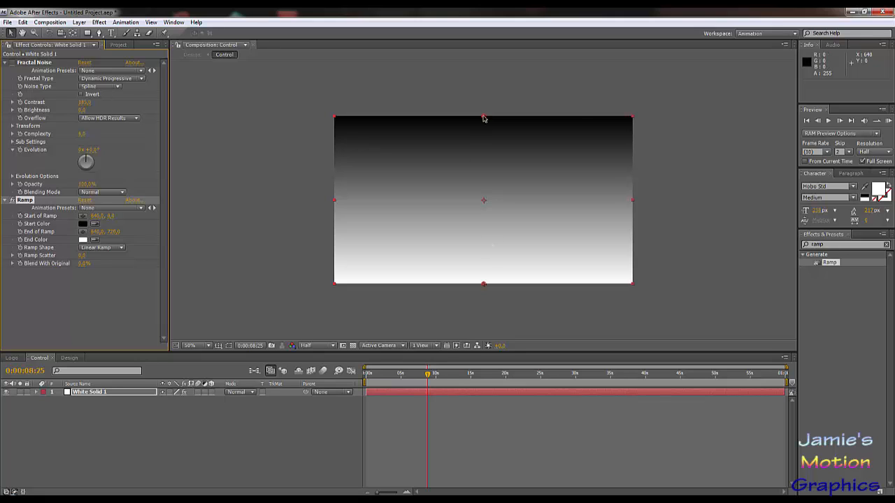
# Step: Narrow the vertical gradient by moving the start of the ramp to about 646, 182 and its end to about 640, 528
pyautogui.moveTo(483, 118); pyautogui.dragTo(483, 137)
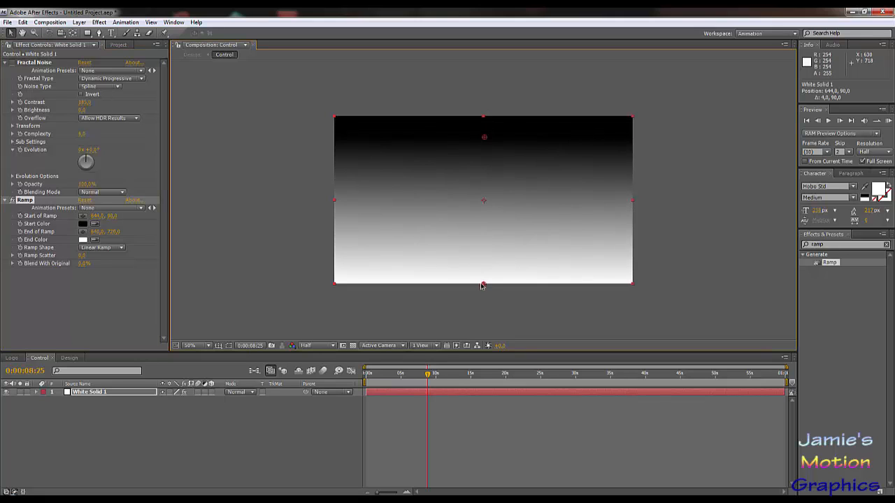
pyautogui.moveTo(484, 280); pyautogui.dragTo(483, 239)
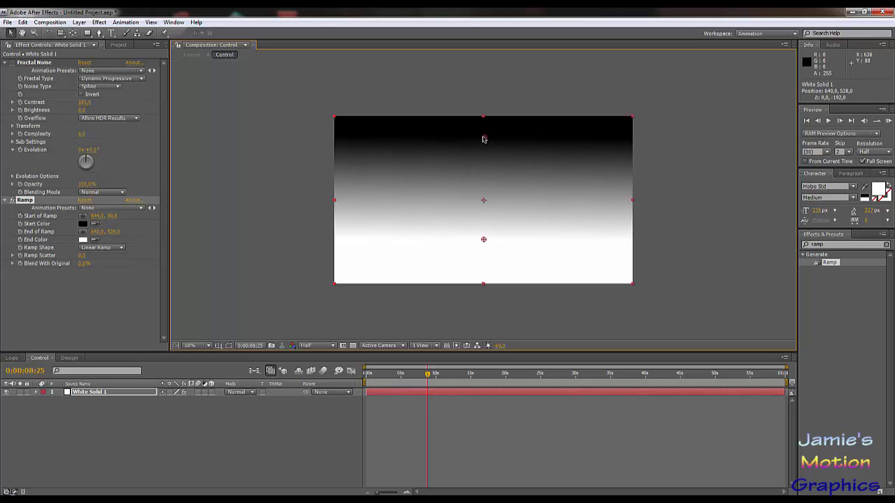
pyautogui.moveTo(483, 139); pyautogui.dragTo(484, 160)
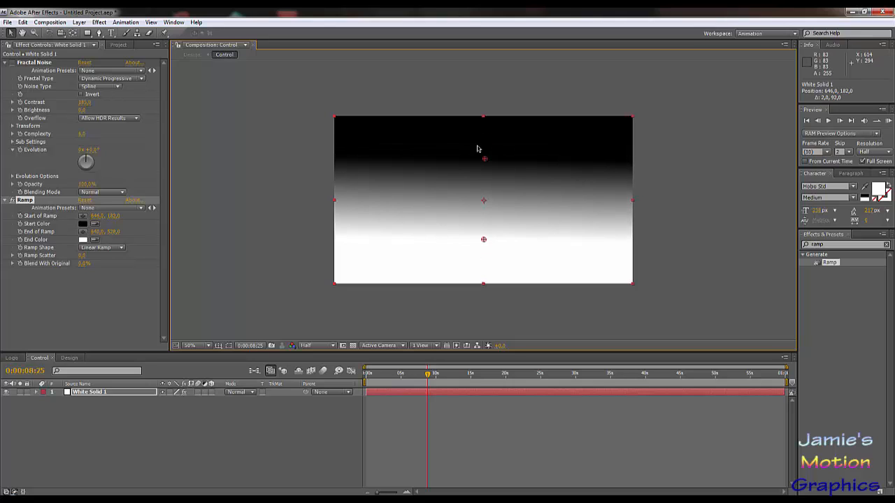
# Step: Scrub through the Design animation and compare the card movement with the vertical gradient in the Control composition
pyautogui.click(69, 357)
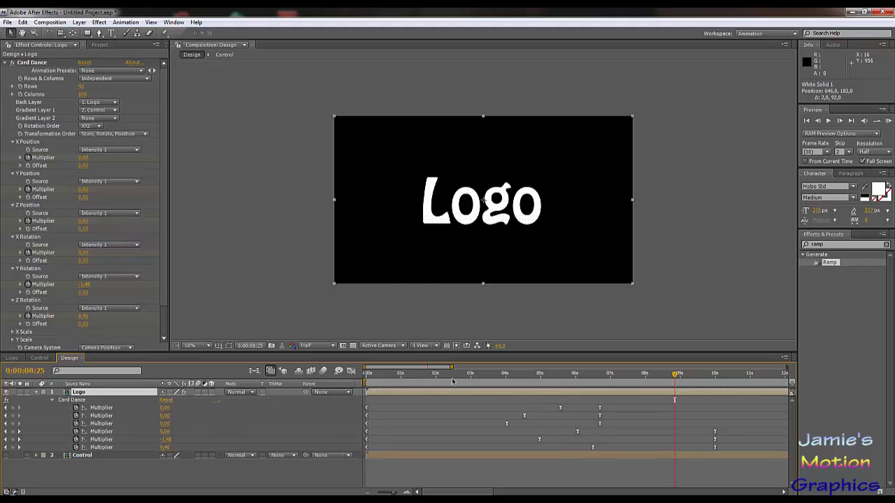
pyautogui.moveTo(452, 381); pyautogui.dragTo(495, 376)
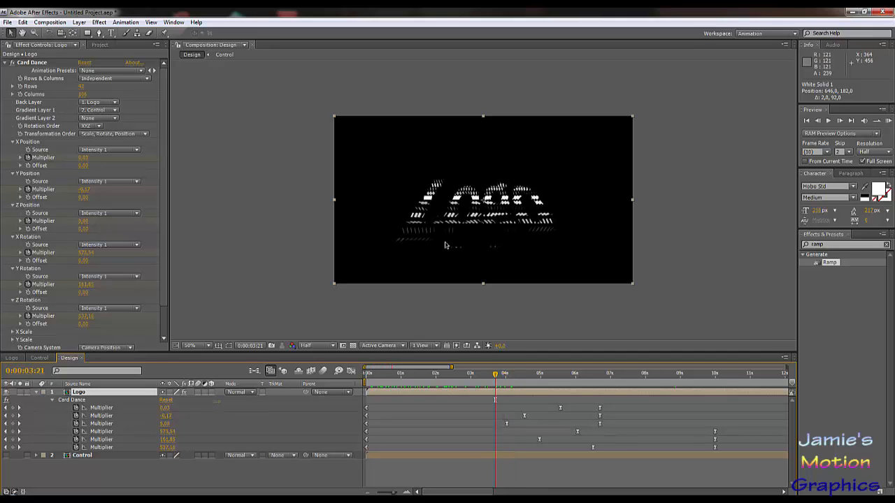
pyautogui.moveTo(492, 378); pyautogui.dragTo(395, 400)
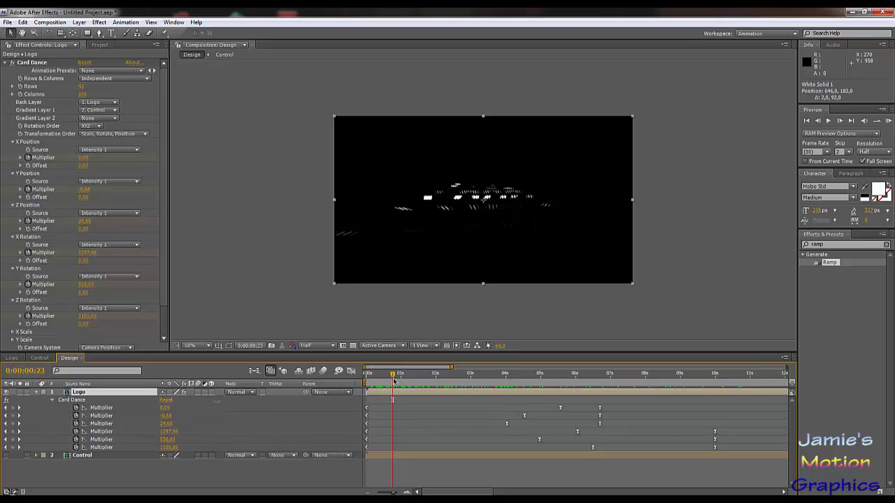
pyautogui.click(40, 358)
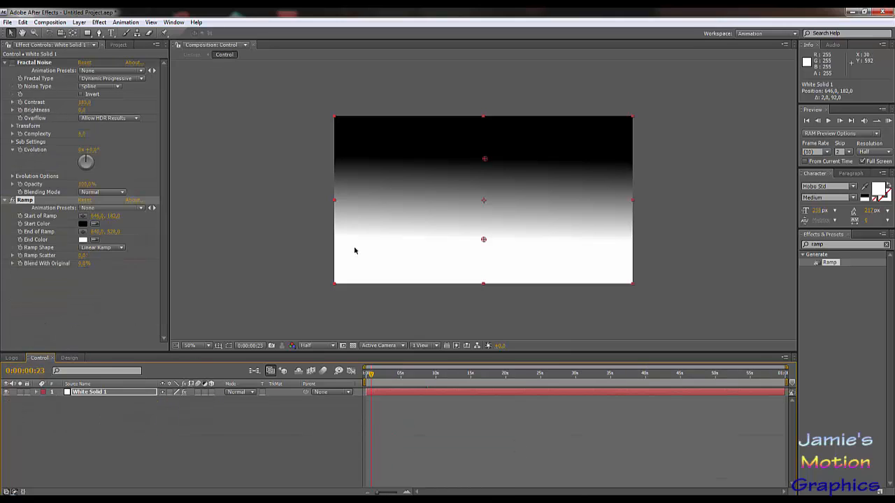
pyautogui.click(69, 358)
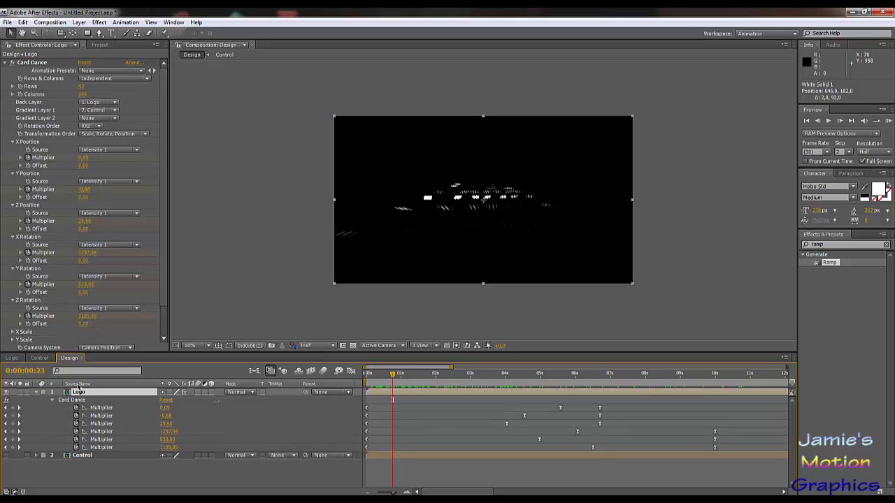
pyautogui.click(40, 358)
pyautogui.click(69, 358)
pyautogui.moveTo(397, 376); pyautogui.dragTo(440, 393)
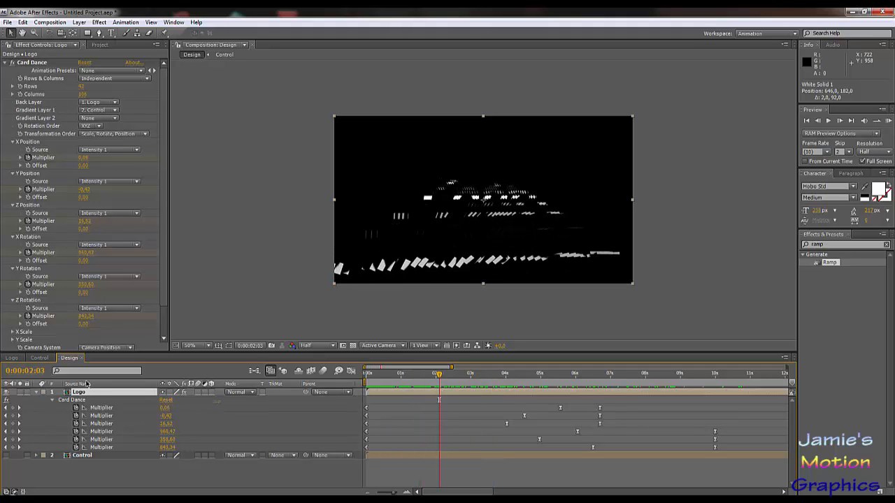
pyautogui.click(40, 359)
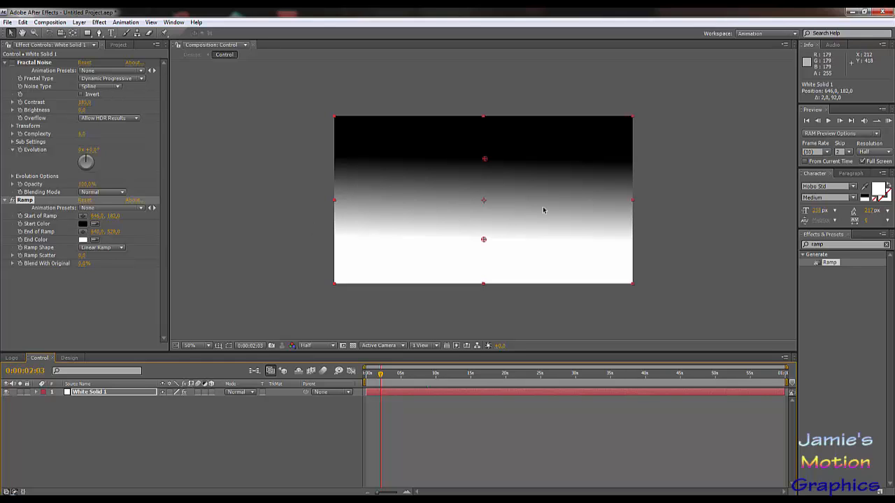
pyautogui.click(69, 358)
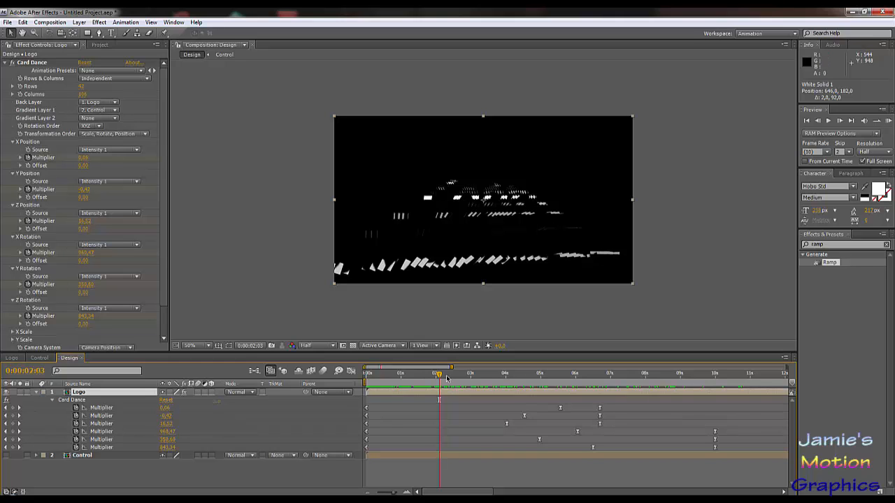
pyautogui.moveTo(447, 378); pyautogui.dragTo(689, 415)
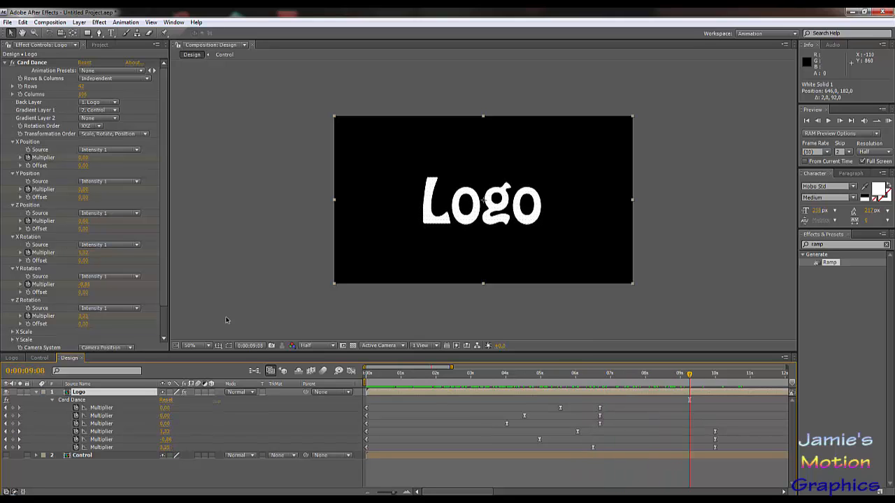
# Step: Make the ramp horizontal from about 228, 352 to 1088, 348 in the Control composition and preview it in Design
pyautogui.click(41, 357)
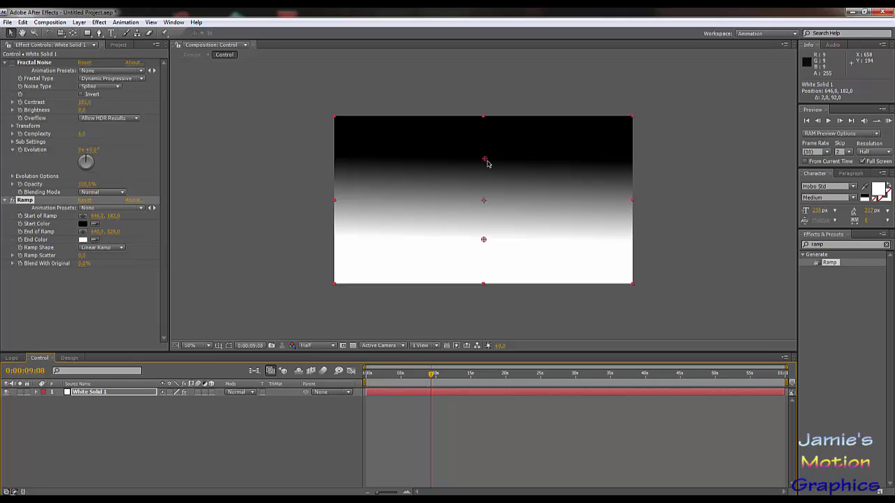
pyautogui.moveTo(484, 159); pyautogui.dragTo(389, 201)
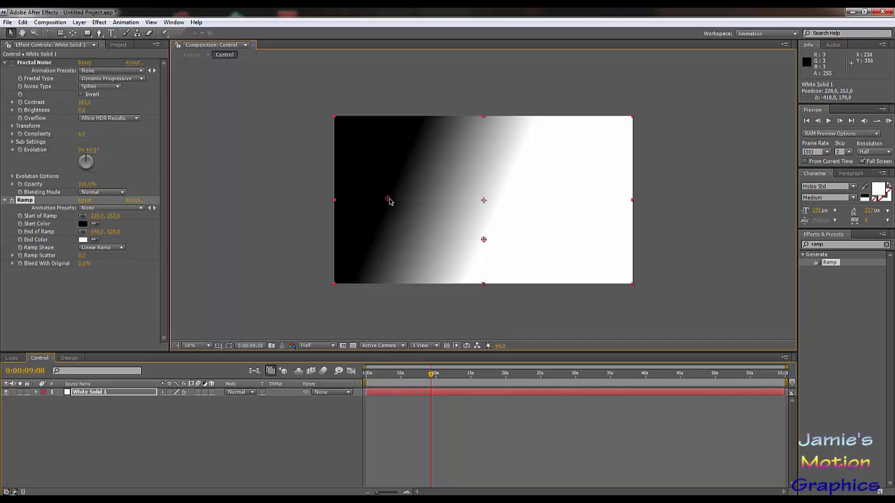
pyautogui.moveTo(483, 239); pyautogui.dragTo(587, 199)
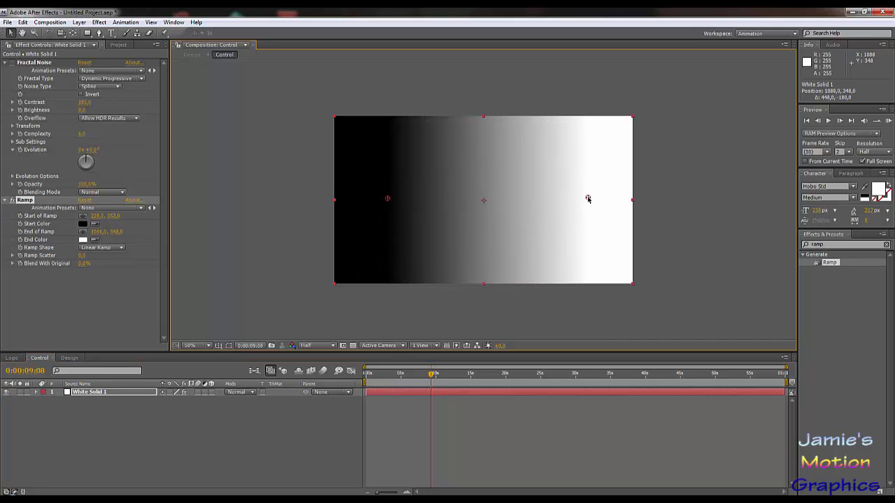
pyautogui.click(69, 358)
pyautogui.moveTo(371, 374); pyautogui.dragTo(656, 396)
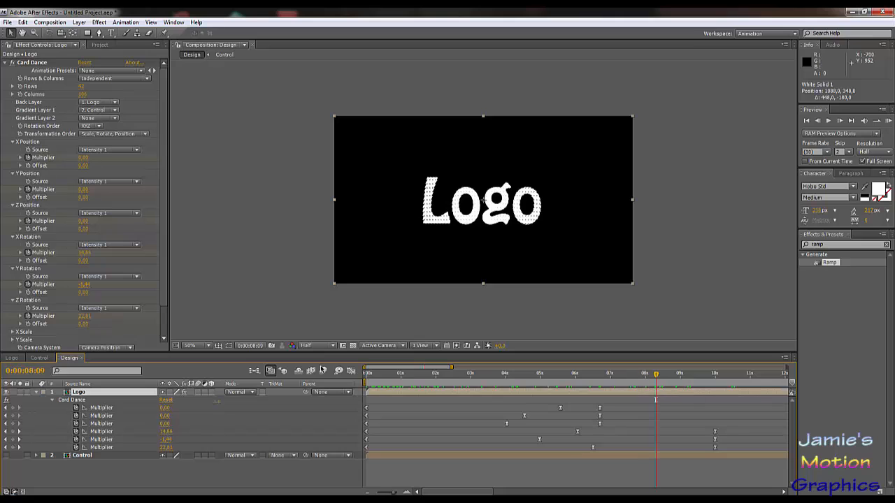
# Step: Narrow the Control gradient to a band with its ramp start at about 96, 364 and end at about 246, 366
pyautogui.click(38, 358)
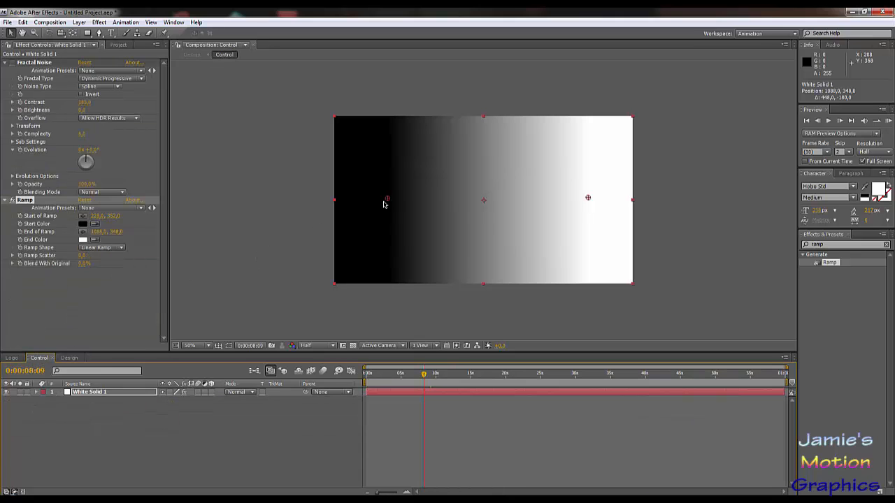
pyautogui.moveTo(387, 202); pyautogui.dragTo(361, 203)
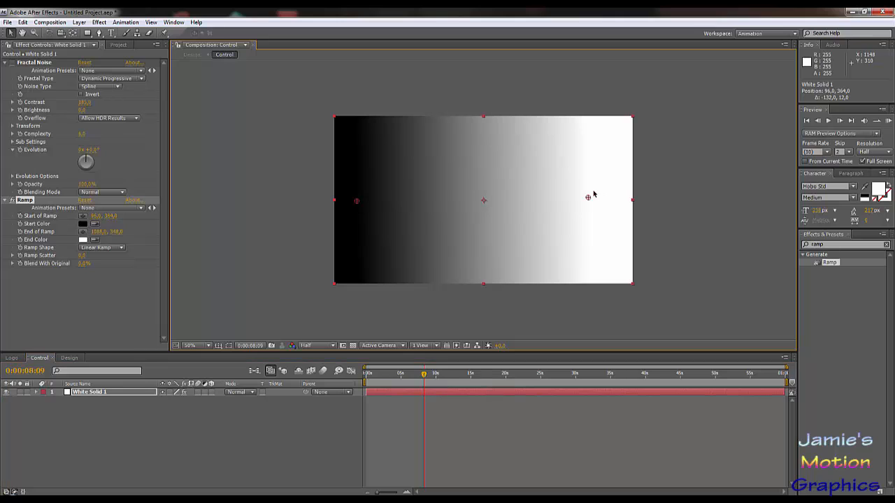
pyautogui.moveTo(588, 198); pyautogui.dragTo(392, 203)
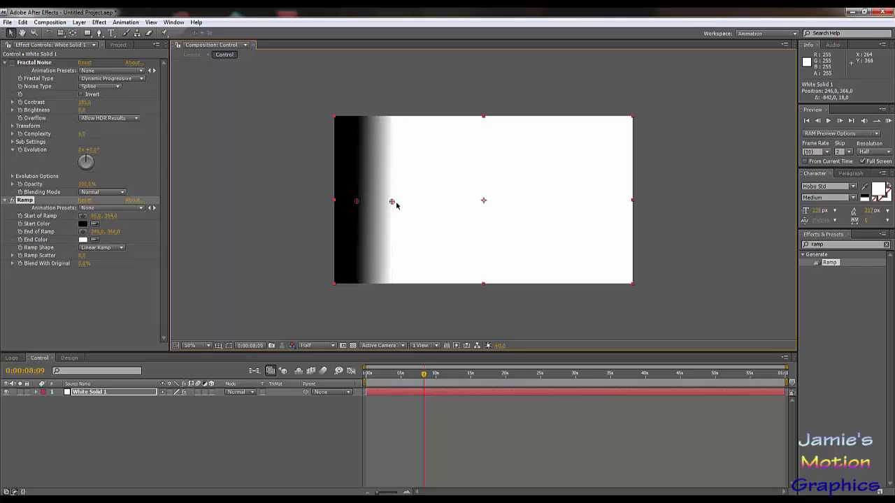
# Step: Duplicate White Solid 1 and move the copy's ramp start to about 342, 370 and its end to about 598, 364
pyautogui.click(83, 394)
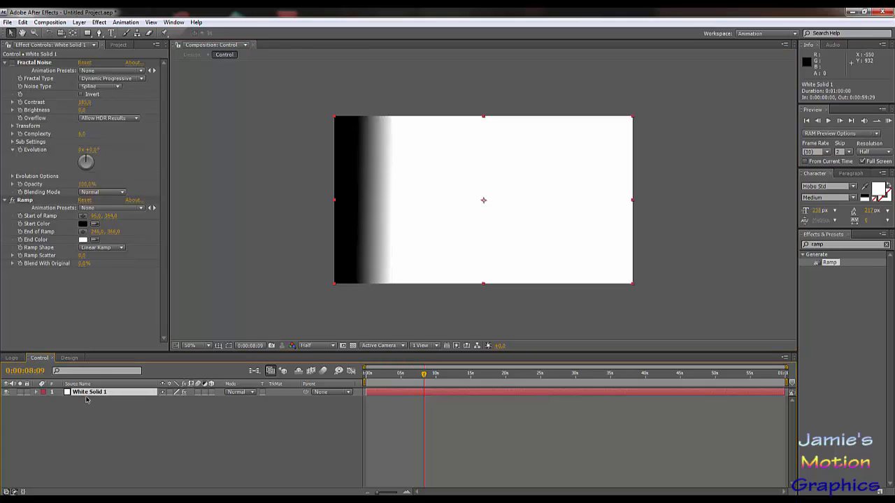
pyautogui.hotkey('ctrl', 'd')
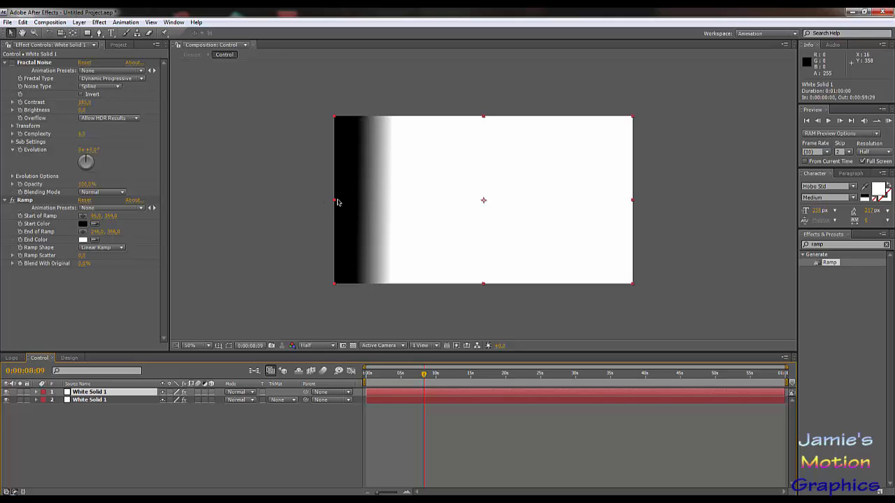
pyautogui.click(25, 202)
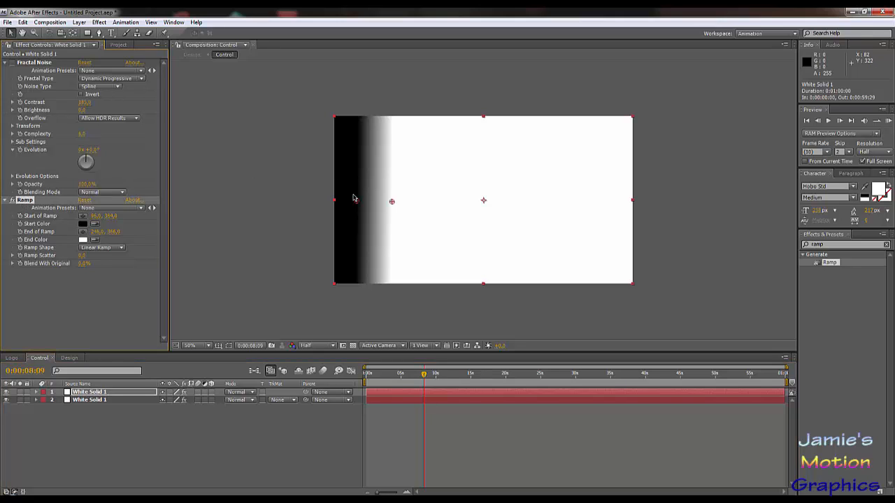
pyautogui.moveTo(355, 204); pyautogui.dragTo(474, 202)
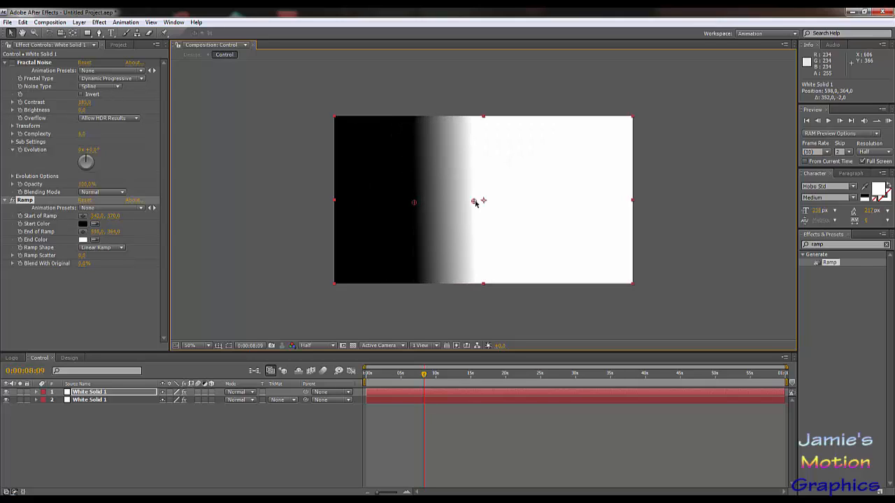
# Step: Draw a rectangular mask around the copy's gradient band, from about x 266 to 654 over the full height, and duplicate the masked layer
pyautogui.click(88, 34)
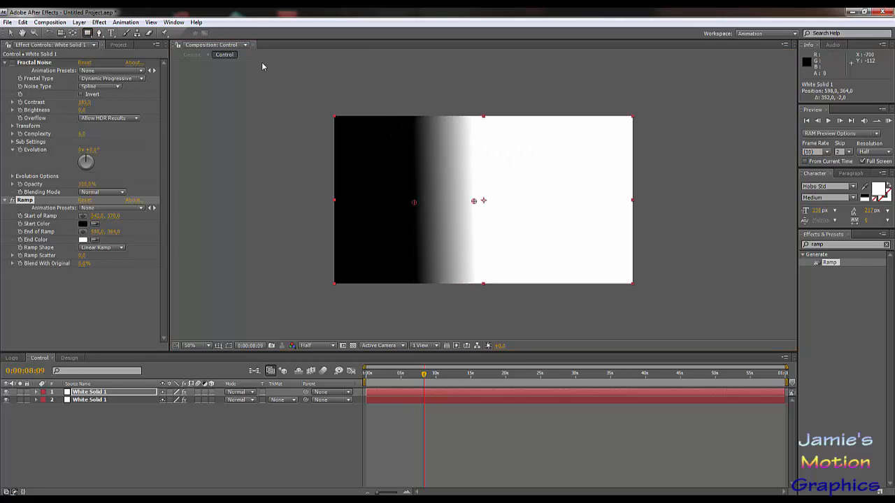
pyautogui.moveTo(486, 96)
pyautogui.mouseDown()
pyautogui.moveTo(456, 126)
pyautogui.moveTo(403, 255)
pyautogui.moveTo(398, 304)
pyautogui.moveTo(350, 296)
pyautogui.moveTo(396, 305)
pyautogui.mouseUp()
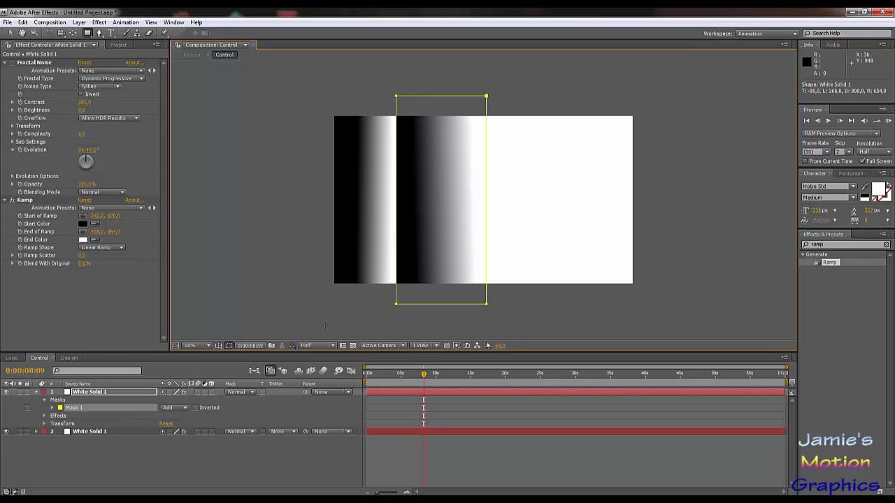
pyautogui.click(112, 393)
pyautogui.hotkey('ctrl', 'd')
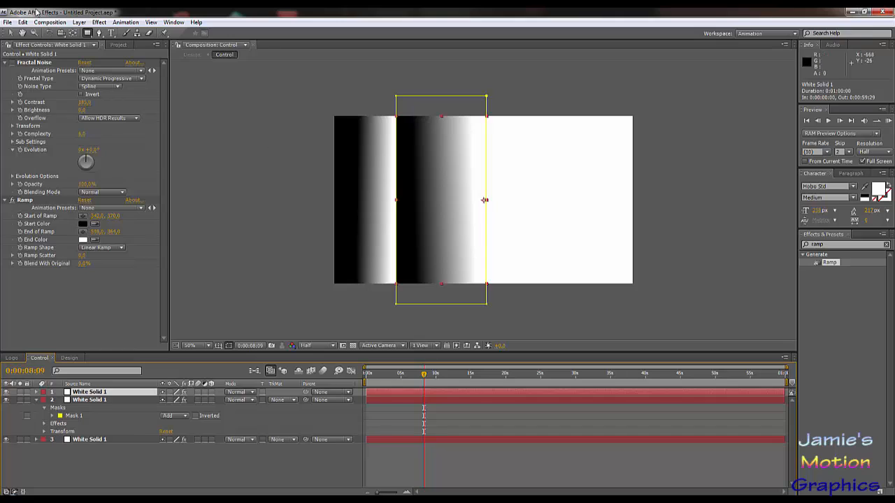
# Step: Move the new copy's ramp to start at about 584, 372 and end at about 772, 380, and shift its mask to about x 508 to 895
pyautogui.press('v')
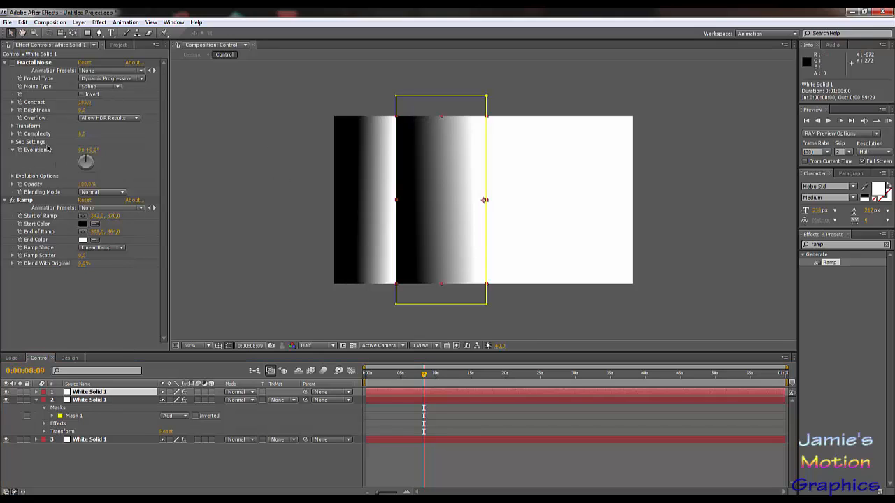
pyautogui.click(25, 201)
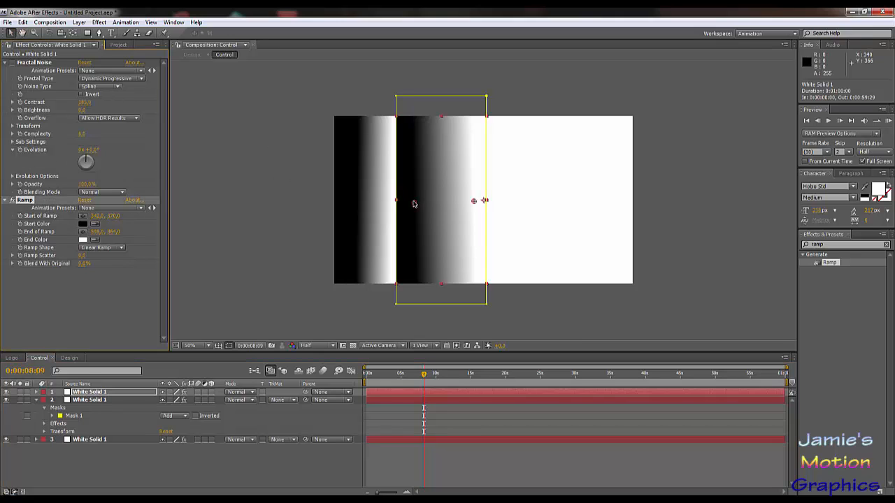
pyautogui.moveTo(413, 201); pyautogui.dragTo(514, 205)
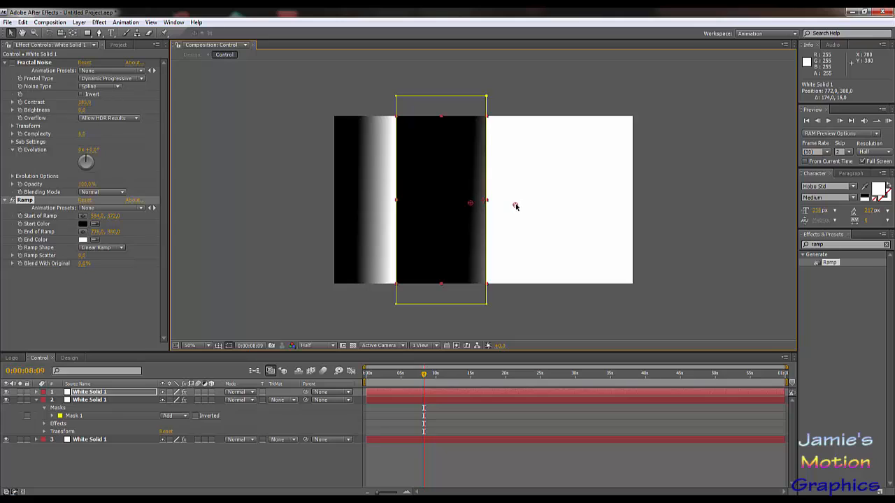
pyautogui.press('m')
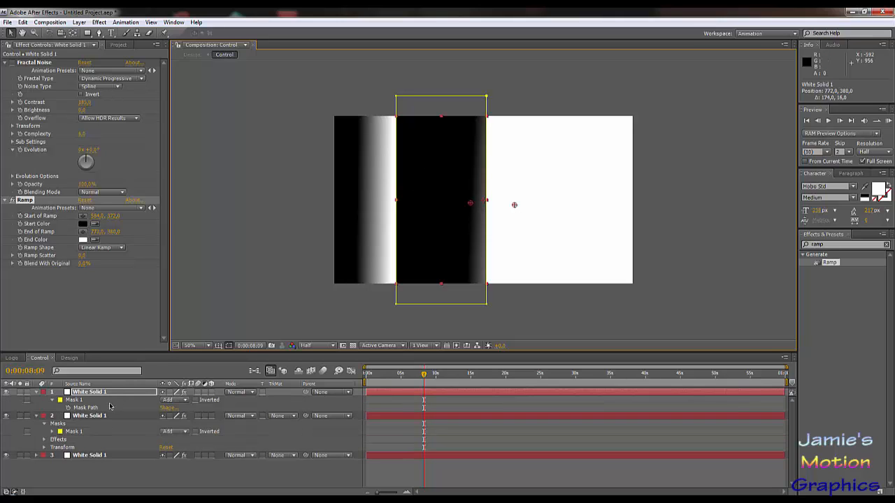
pyautogui.click(84, 408)
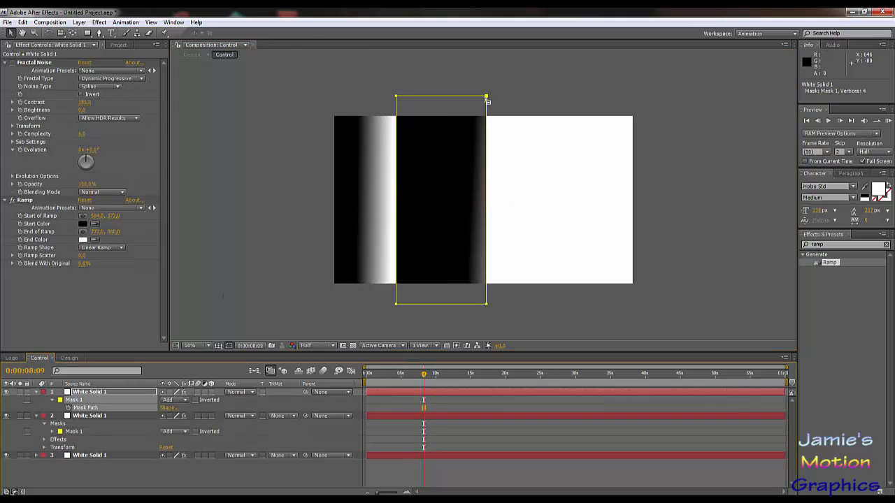
pyautogui.moveTo(486, 98); pyautogui.dragTo(543, 100)
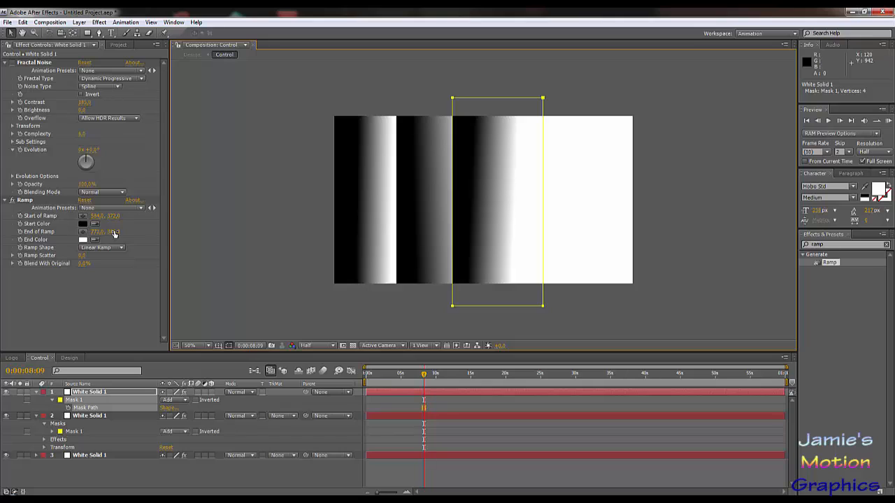
# Step: Straighten and widen the top layer's gradient by moving its ramp end to about 814, 368
pyautogui.click(114, 233)
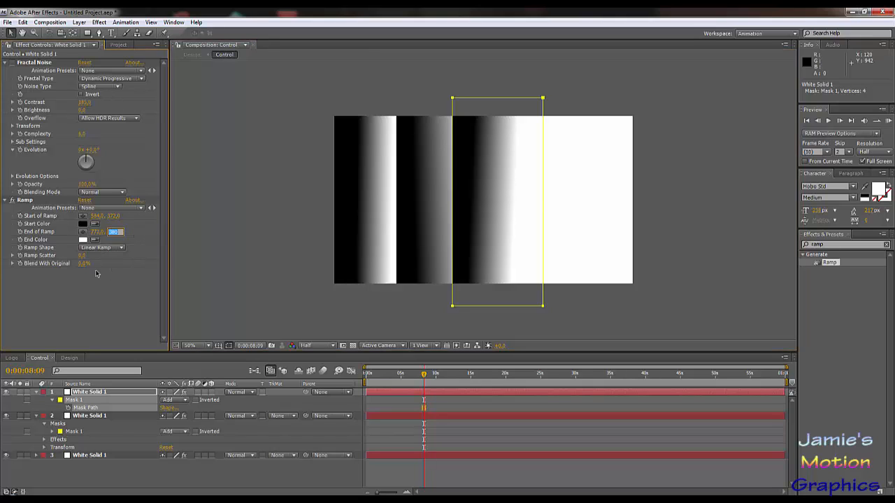
pyautogui.click(46, 244)
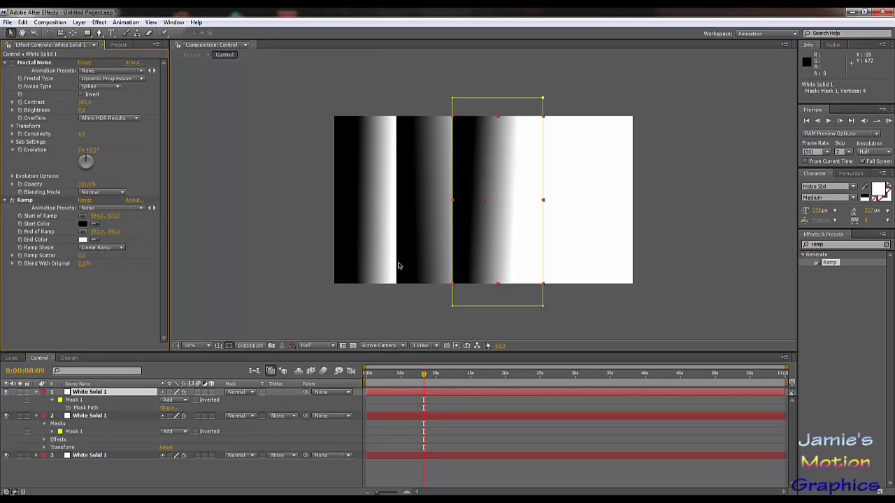
pyautogui.click(25, 200)
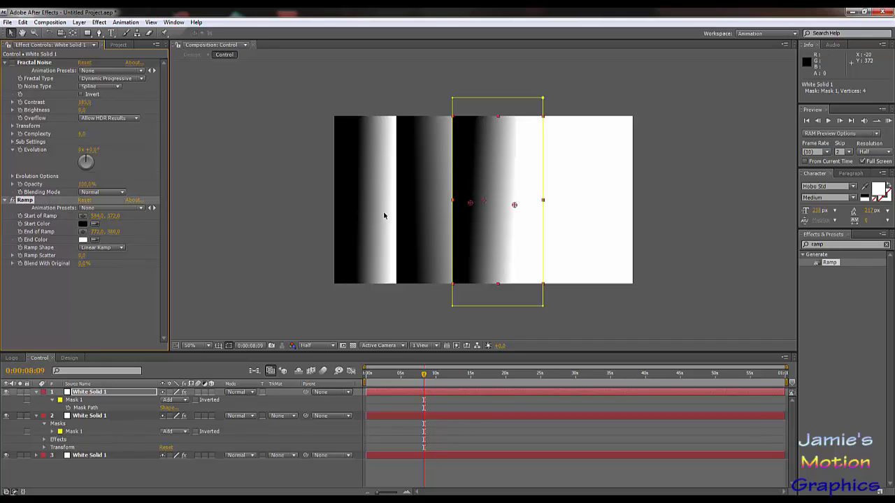
pyautogui.moveTo(514, 207)
pyautogui.mouseDown()
pyautogui.moveTo(517, 195)
pyautogui.moveTo(523, 203)
pyautogui.mouseUp()
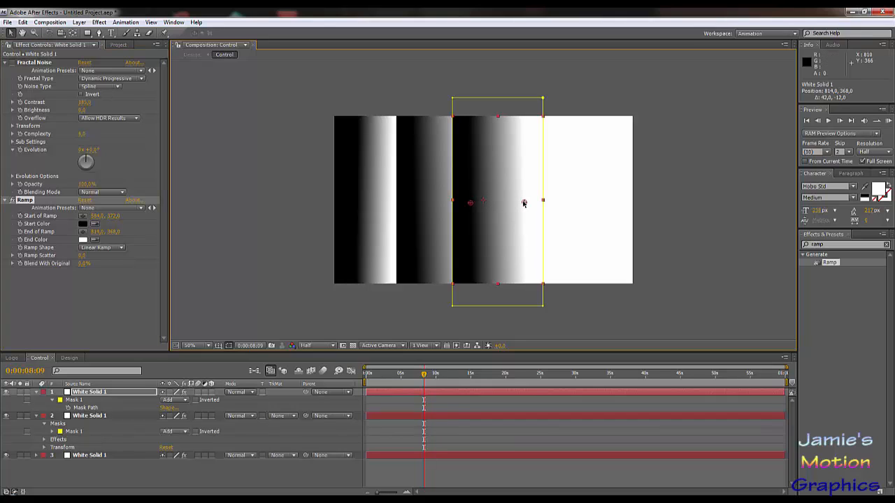
pyautogui.click(391, 311)
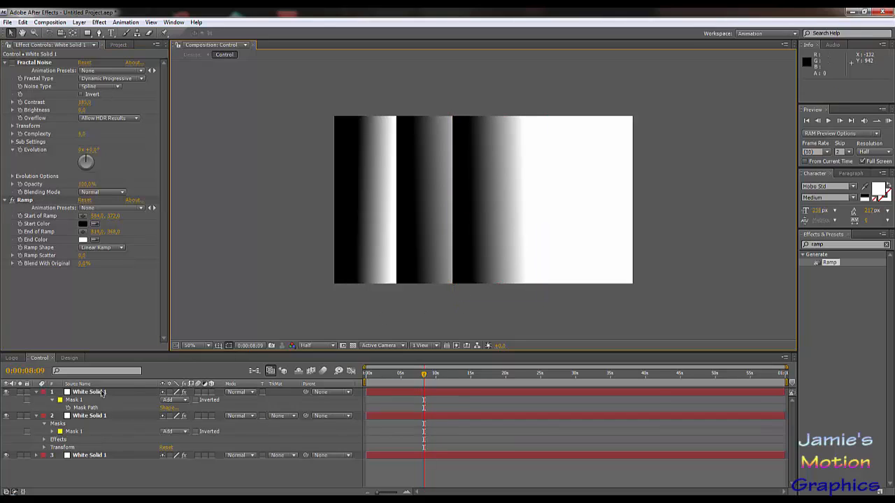
# Step: Duplicate the top White Solid 1 and move the copy's ramp start to about 798, 366 and its end to about 1030, 368
pyautogui.click(100, 393)
pyautogui.hotkey('ctrl', 'd')
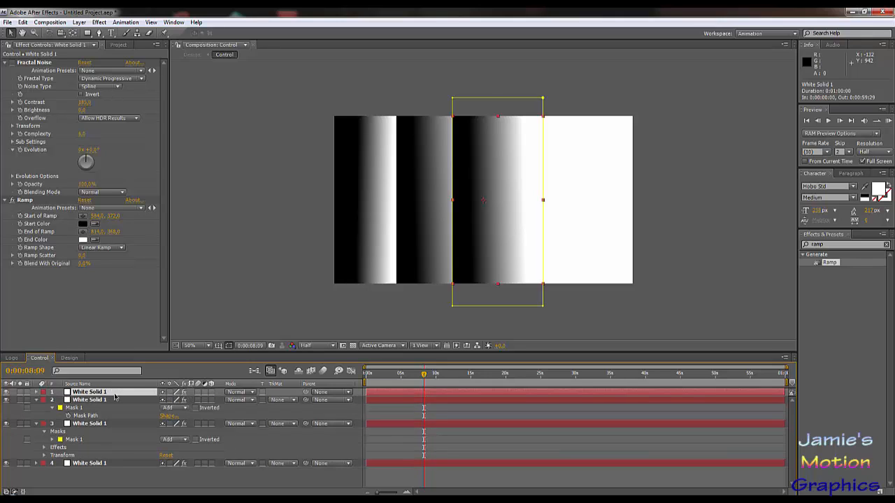
pyautogui.click(25, 200)
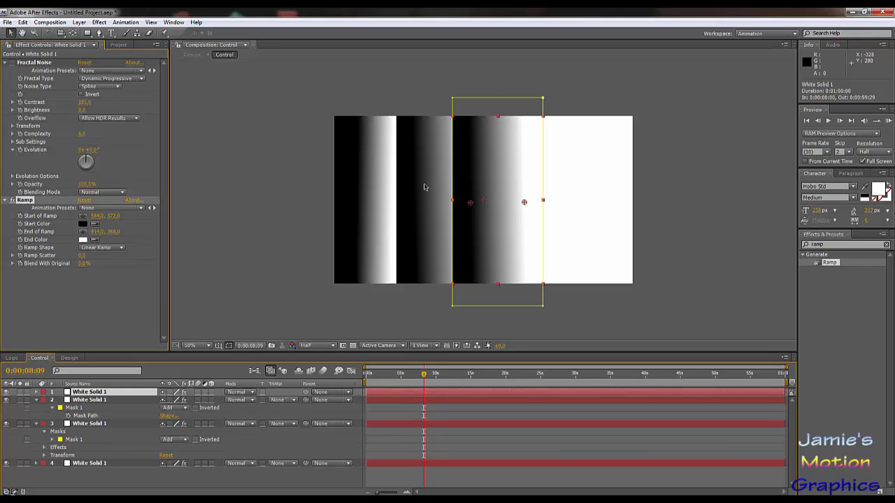
pyautogui.moveTo(469, 204); pyautogui.dragTo(574, 202)
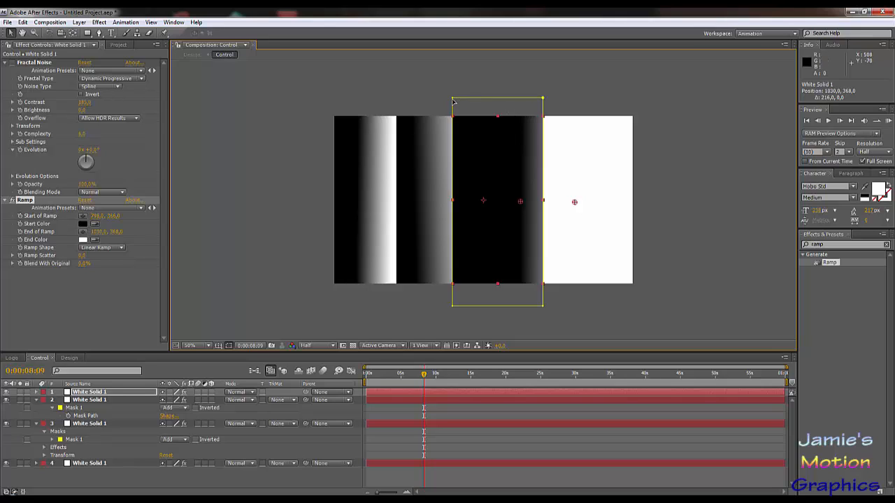
# Step: Shift the new copy's mask right over its gradient band, to about x 734 to 1122
pyautogui.press('m')
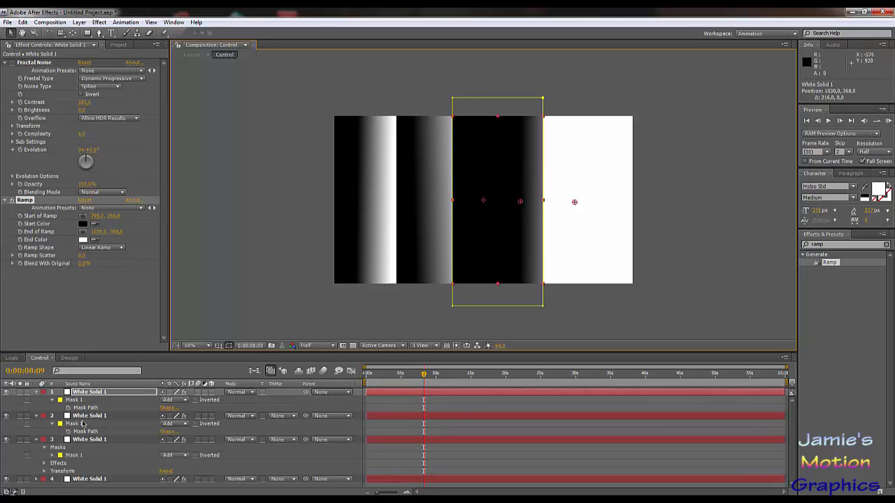
pyautogui.click(83, 409)
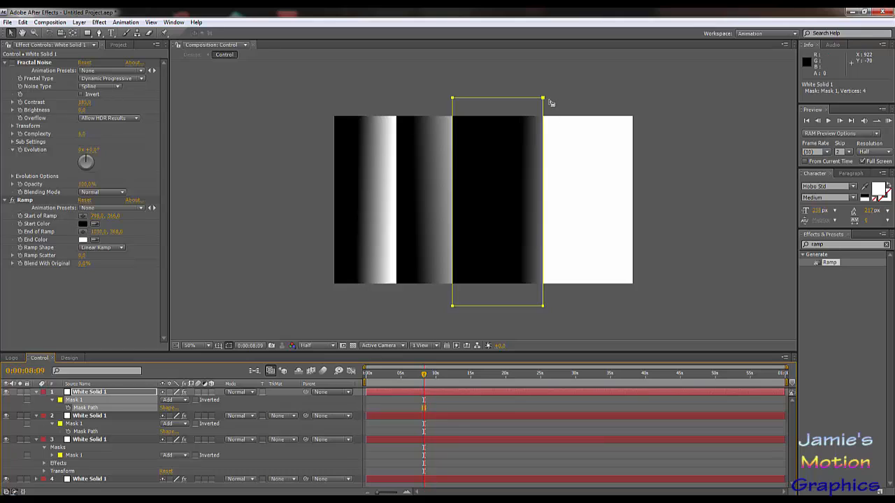
pyautogui.moveTo(543, 100); pyautogui.dragTo(596, 96)
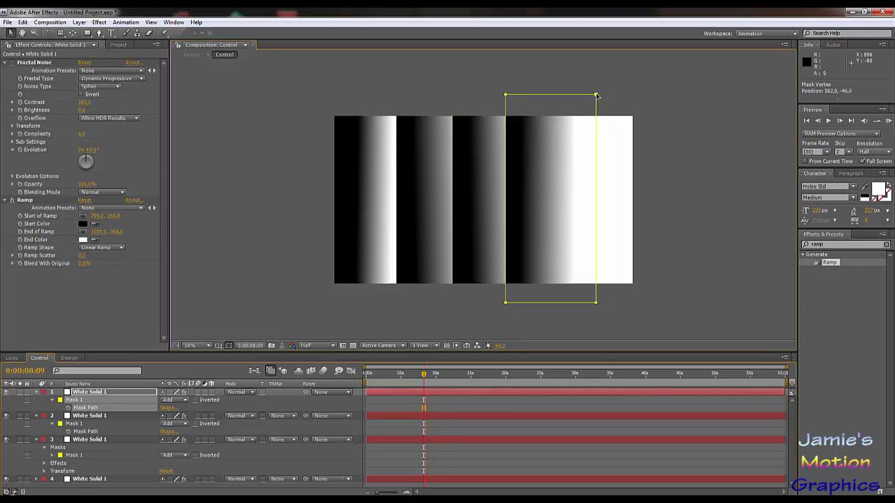
# Step: Duplicate the top White Solid 1 again and move the copy's ramp start to about 1006, 374 and its end to about 1256, 370
pyautogui.click(97, 393)
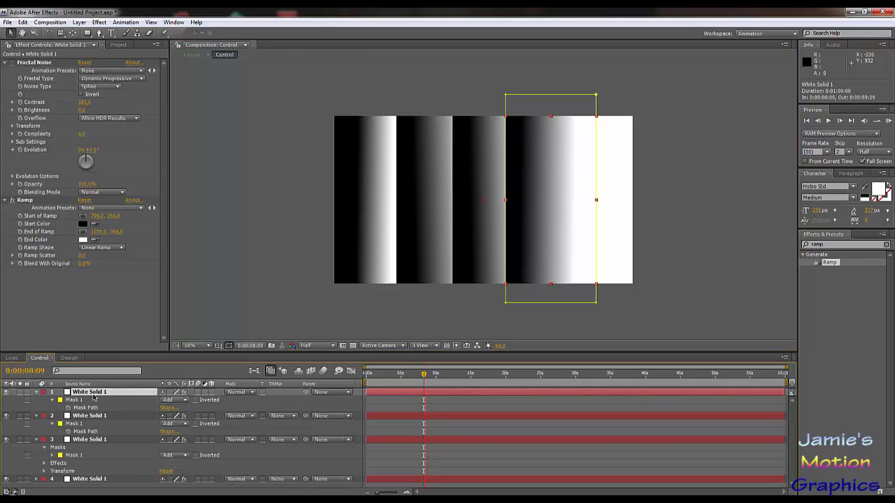
pyautogui.hotkey('ctrl', 'd')
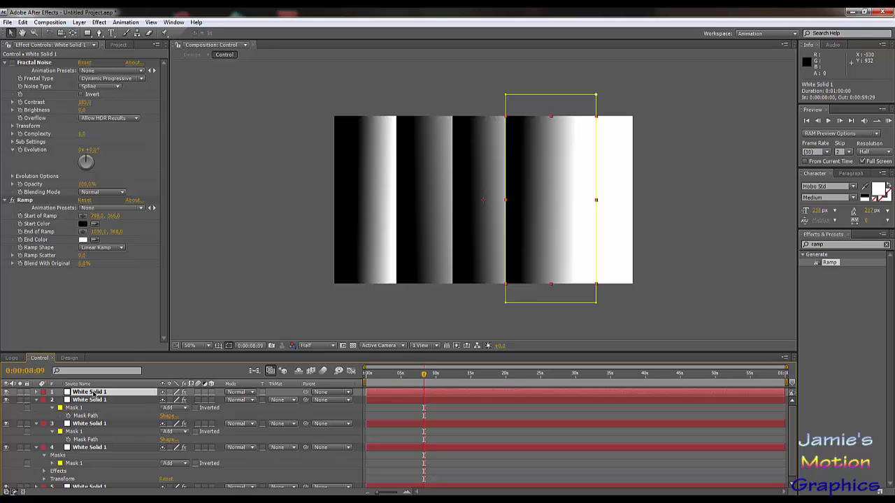
pyautogui.click(25, 201)
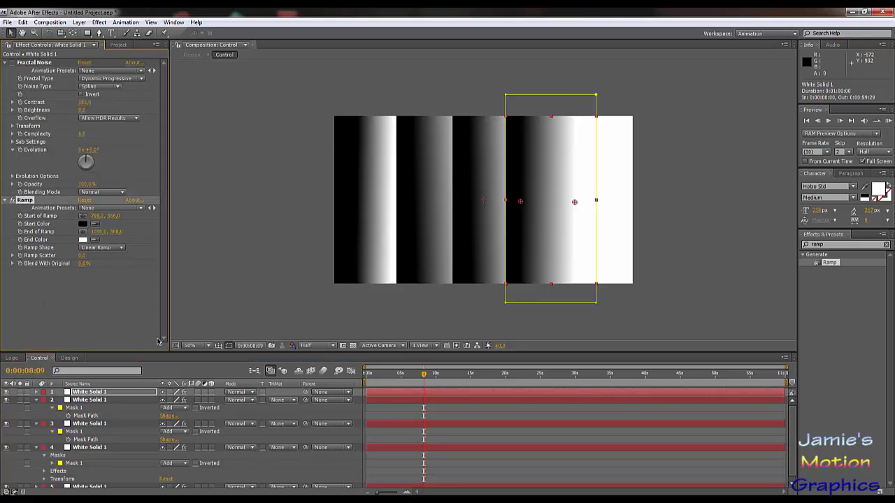
pyautogui.press('r')
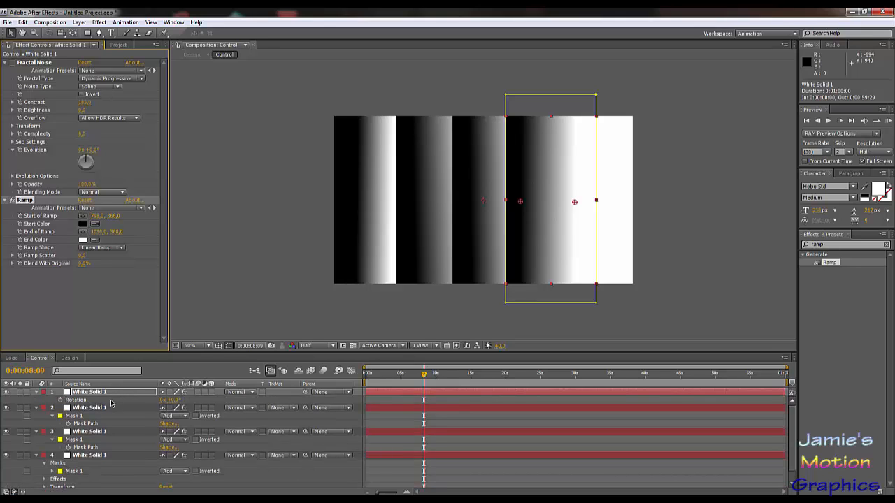
pyautogui.press('m')
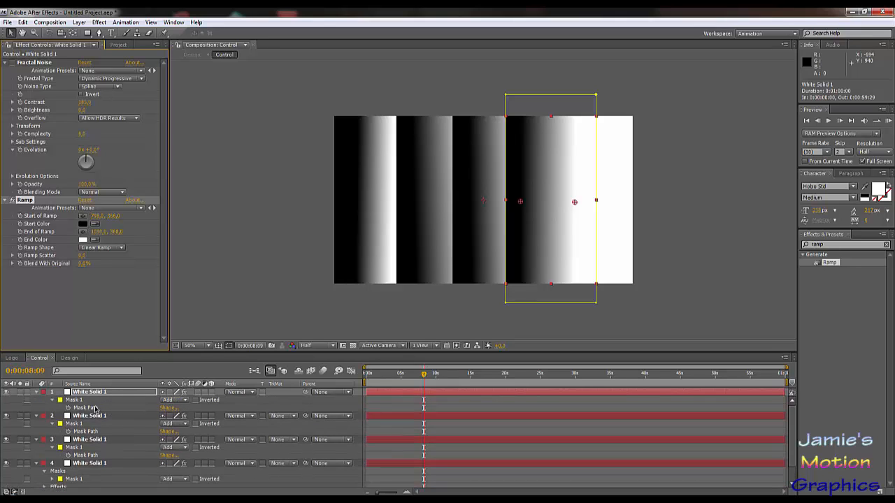
pyautogui.moveTo(522, 202); pyautogui.dragTo(626, 202)
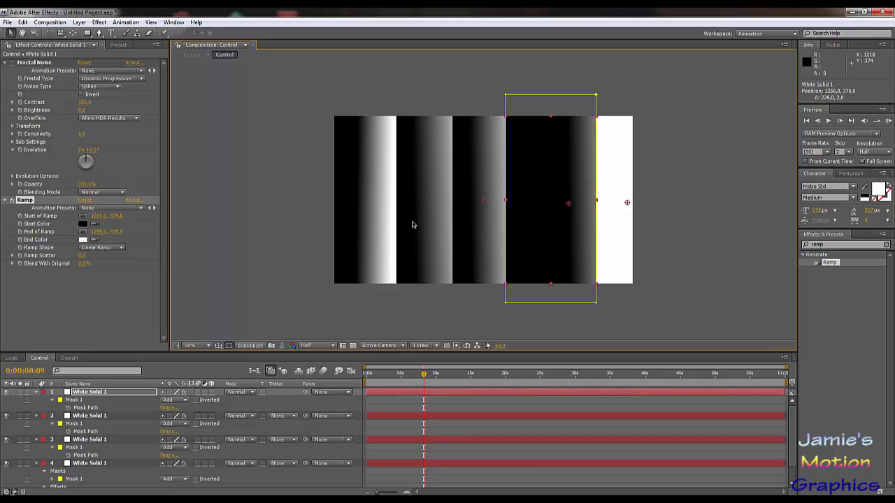
# Step: Shift the last copy's mask over its gradient, from about x 932 past the right frame edge, and preview the animation in the Design composition
pyautogui.click(84, 407)
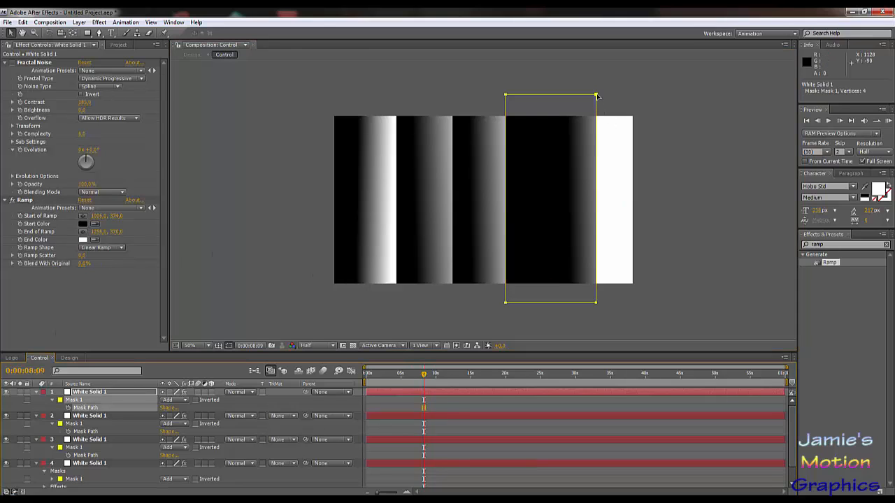
pyautogui.moveTo(598, 97); pyautogui.dragTo(644, 102)
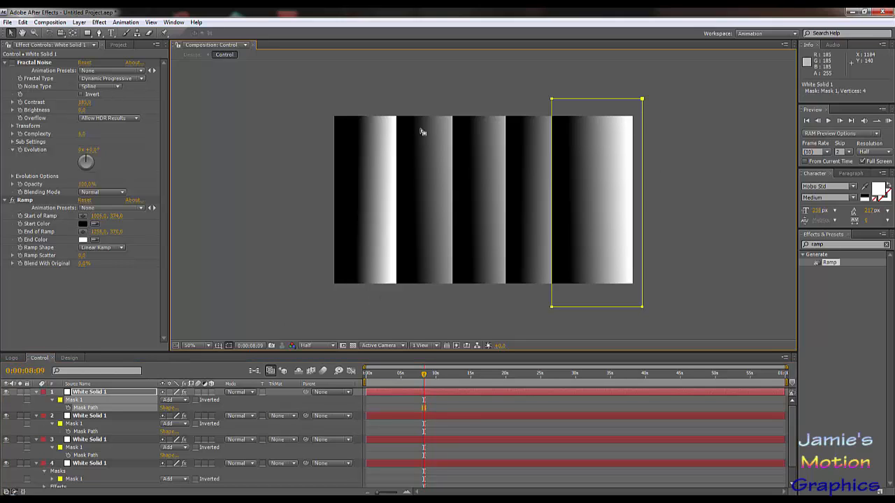
pyautogui.click(69, 358)
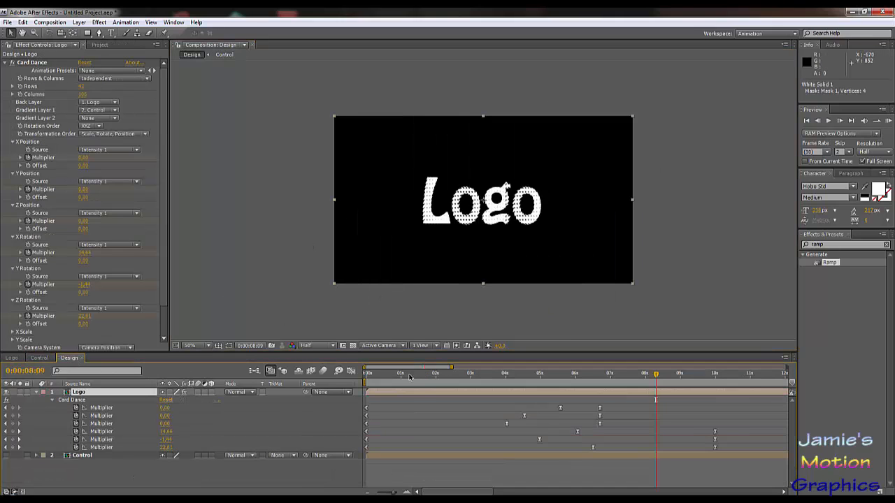
pyautogui.moveTo(434, 375)
pyautogui.mouseDown()
pyautogui.moveTo(372, 375)
pyautogui.moveTo(524, 391)
pyautogui.moveTo(411, 386)
pyautogui.moveTo(432, 387)
pyautogui.mouseUp()
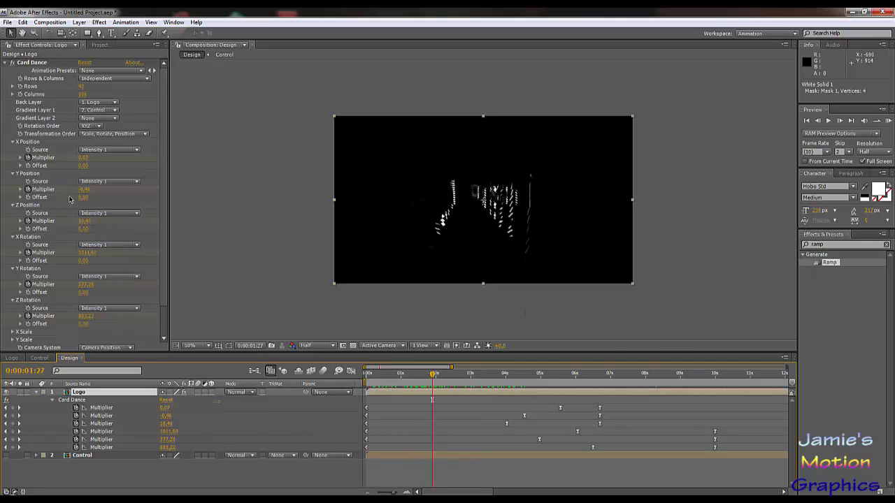
# Step: Enlarge the text in the Logo composition to about 563 px and recentre it at position 636, 578
pyautogui.click(12, 358)
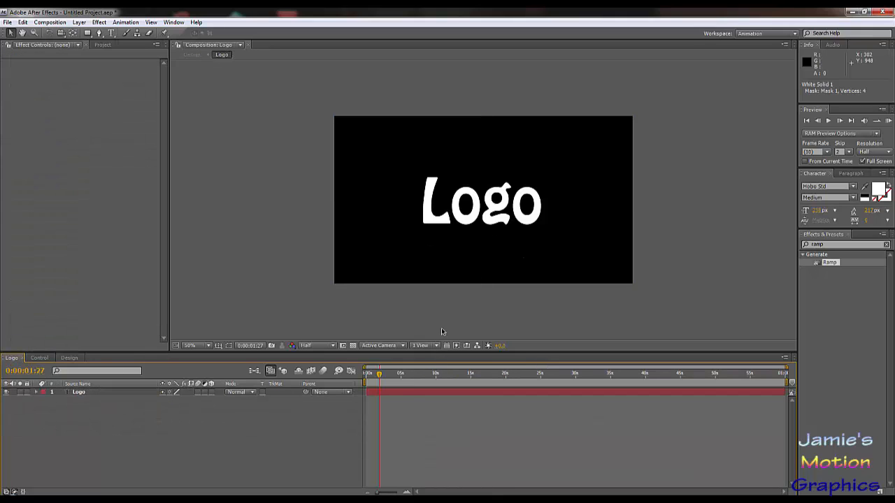
pyautogui.click(479, 217)
pyautogui.press('s')
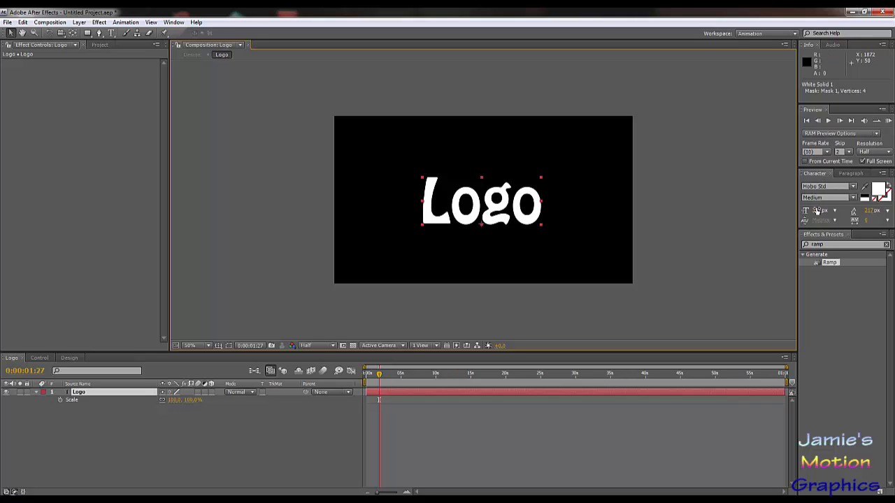
pyautogui.moveTo(816, 210); pyautogui.dragTo(892, 203)
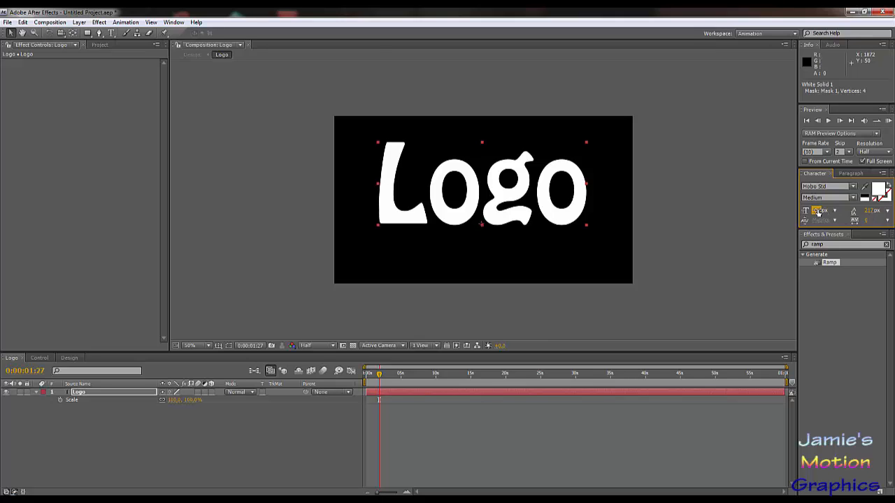
pyautogui.moveTo(817, 210); pyautogui.dragTo(856, 211)
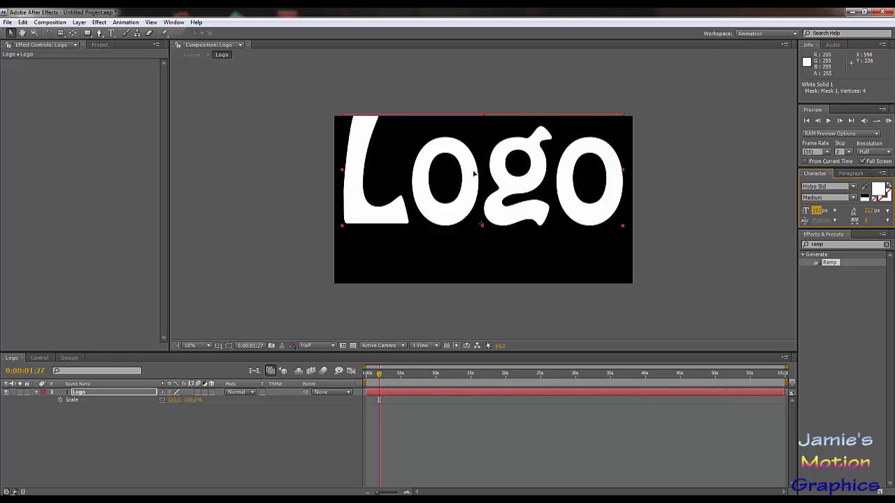
pyautogui.moveTo(478, 172); pyautogui.dragTo(474, 201)
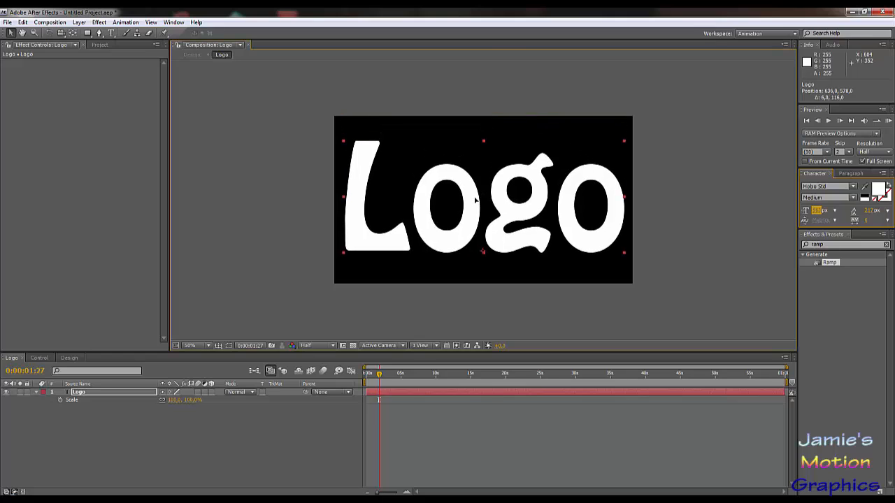
# Step: Scrub through the Design composition to about 0:00:08:23 to check the card animation with the larger text, and return to the Logo composition
pyautogui.click(70, 358)
pyautogui.moveTo(423, 383); pyautogui.dragTo(524, 397)
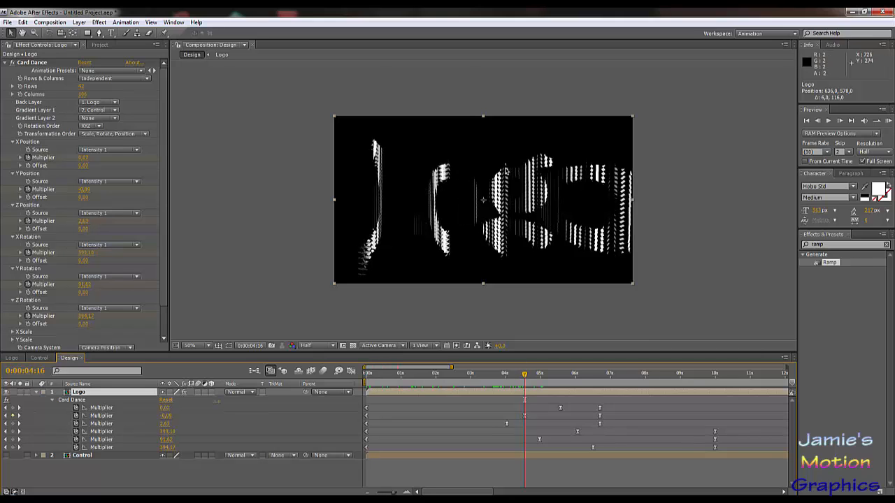
pyautogui.moveTo(526, 378); pyautogui.dragTo(675, 409)
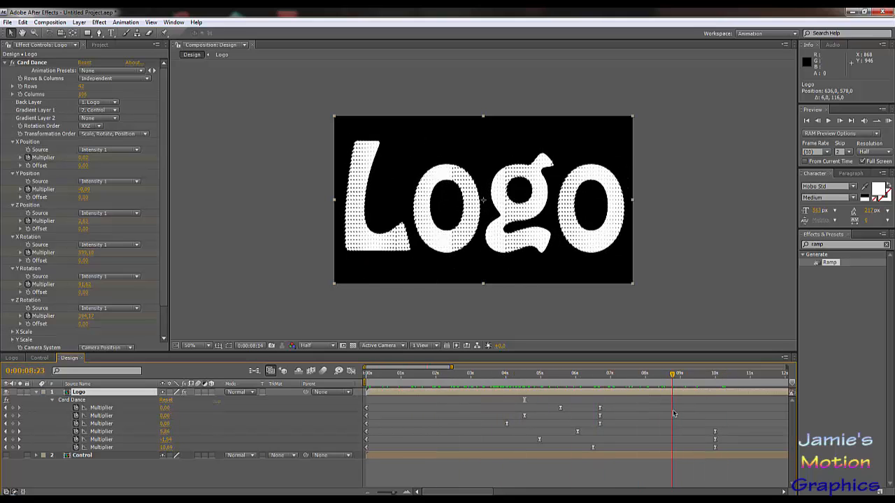
pyautogui.click(11, 358)
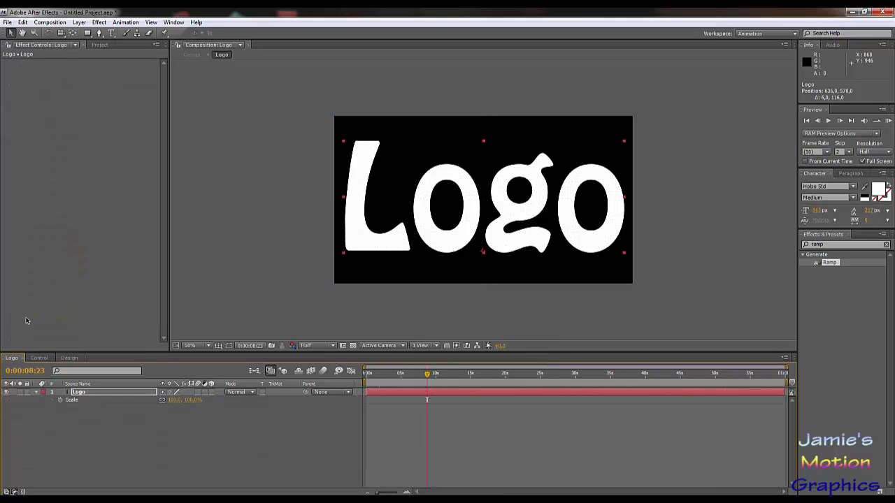
# Step: Duplicate the Control composition in the project as Control 2 and open the copy
pyautogui.click(39, 358)
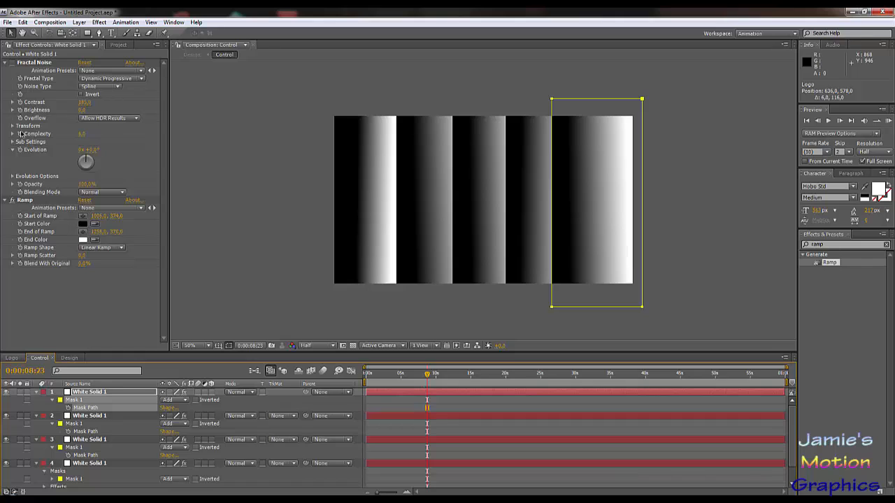
pyautogui.click(118, 44)
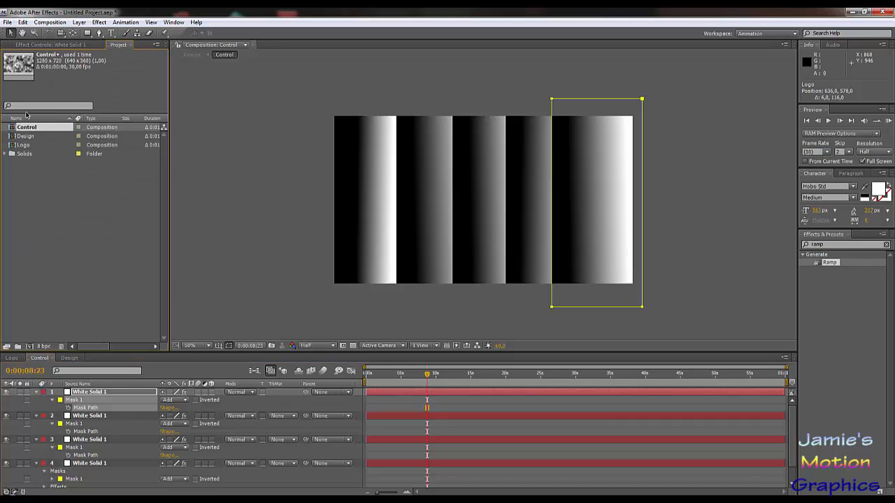
pyautogui.hotkey('ctrl', 'd')
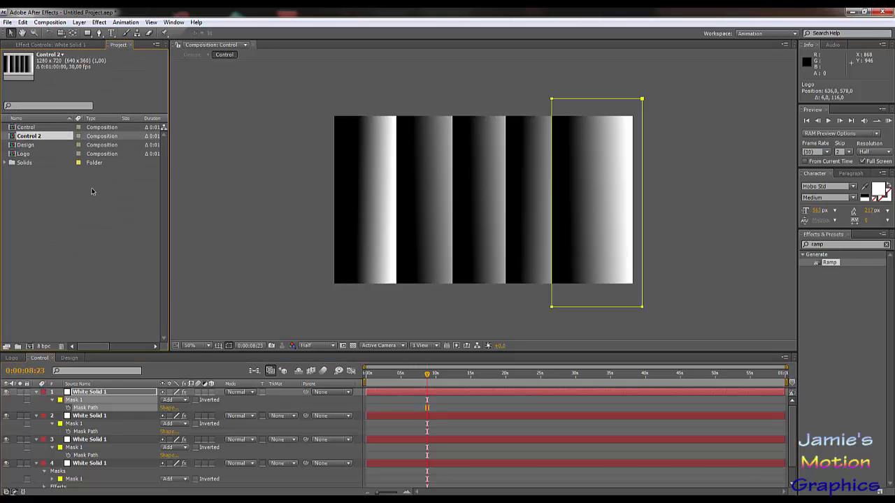
pyautogui.doubleClick(25, 136)
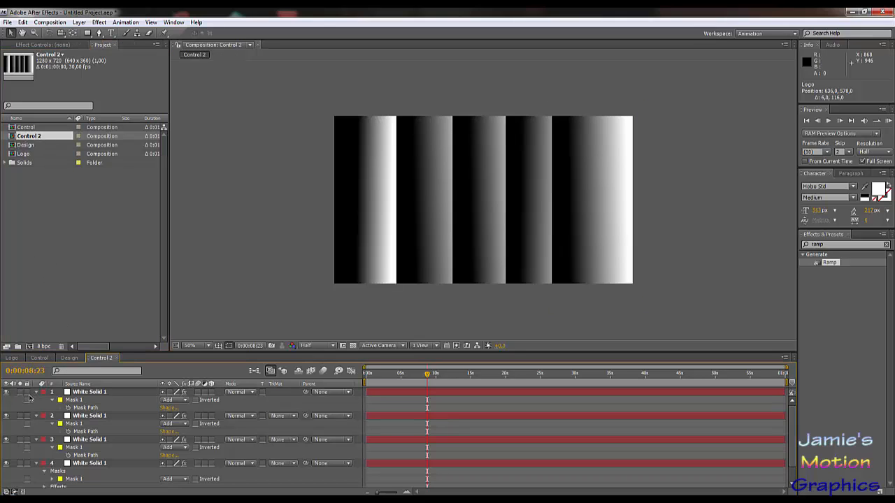
# Step: Delete the upper four White Solid 1 layers from Control 2, keeping only the lowest one
pyautogui.click(82, 392)
pyautogui.scroll(-1, 94, 442)
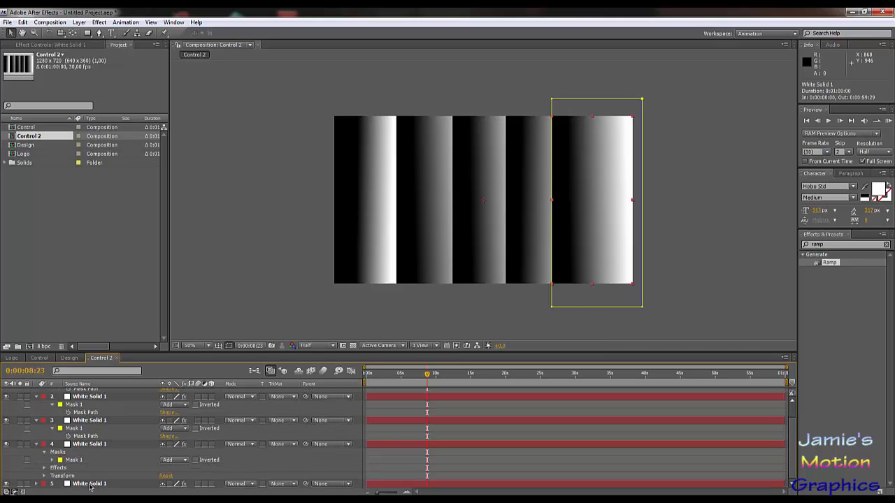
pyautogui.keyDown('shift'); pyautogui.click(100, 443); pyautogui.keyUp('shift')
pyautogui.press('Delete')
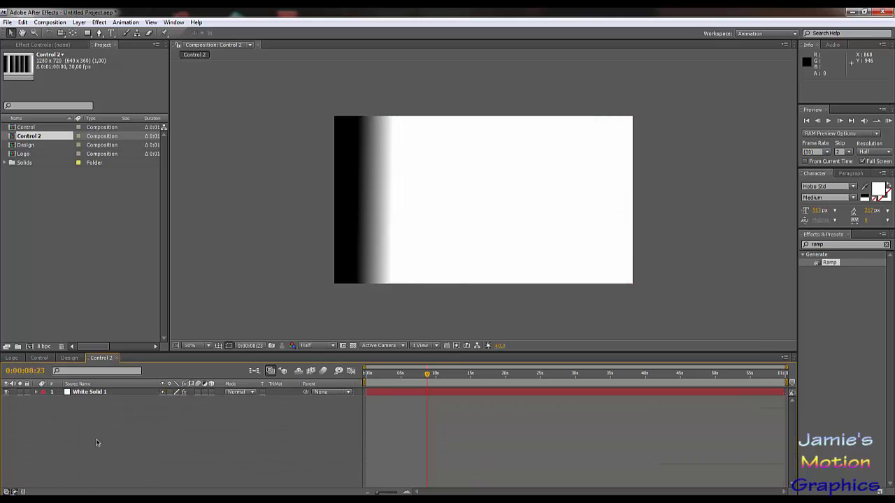
# Step: Turn off the Ramp effect on Control 2's remaining solid so Fractal Noise drives it, and return to the Design composition
pyautogui.click(74, 393)
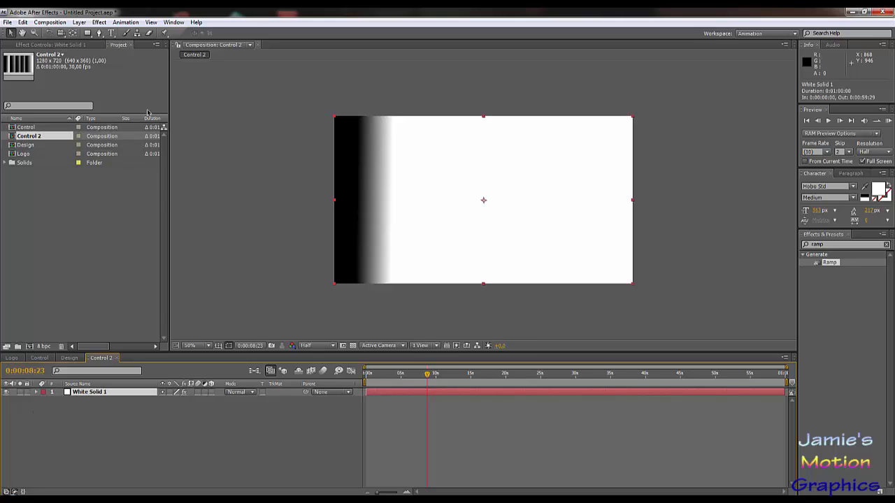
pyautogui.click(60, 45)
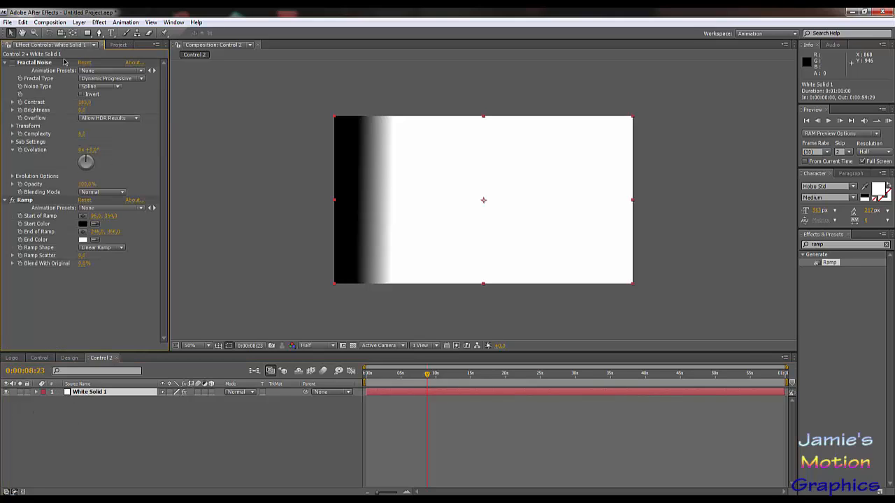
pyautogui.click(11, 201)
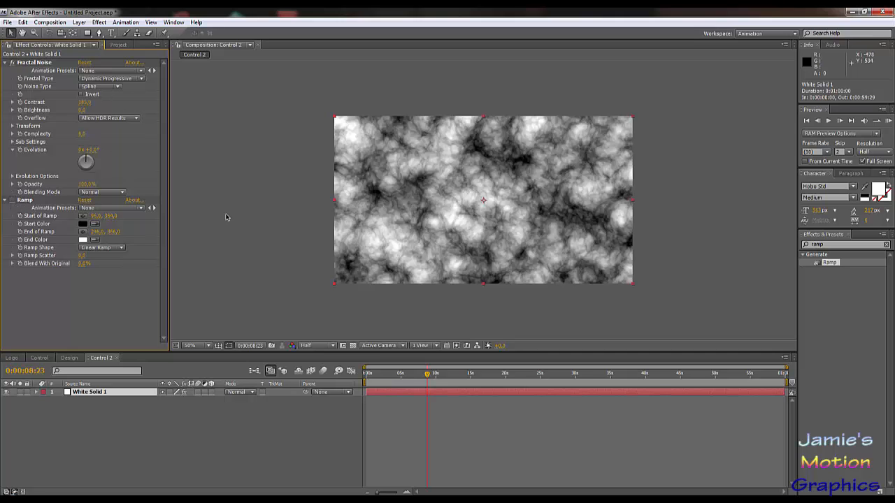
pyautogui.click(120, 45)
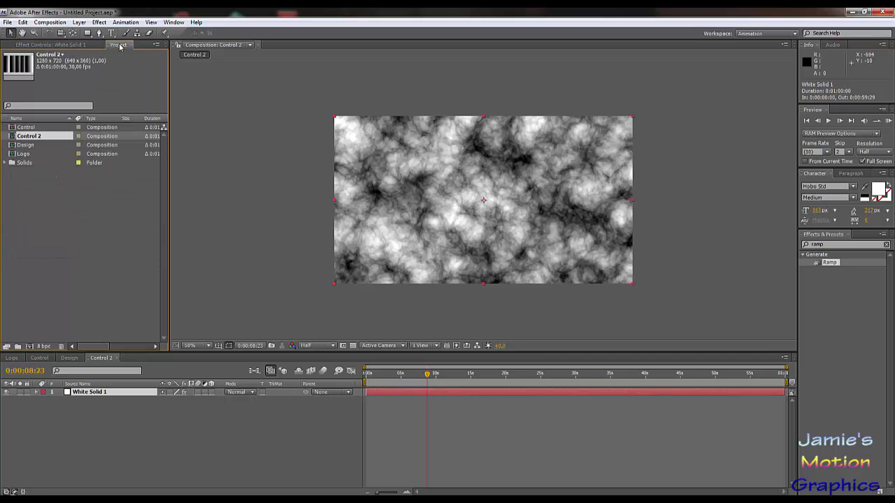
pyautogui.click(69, 358)
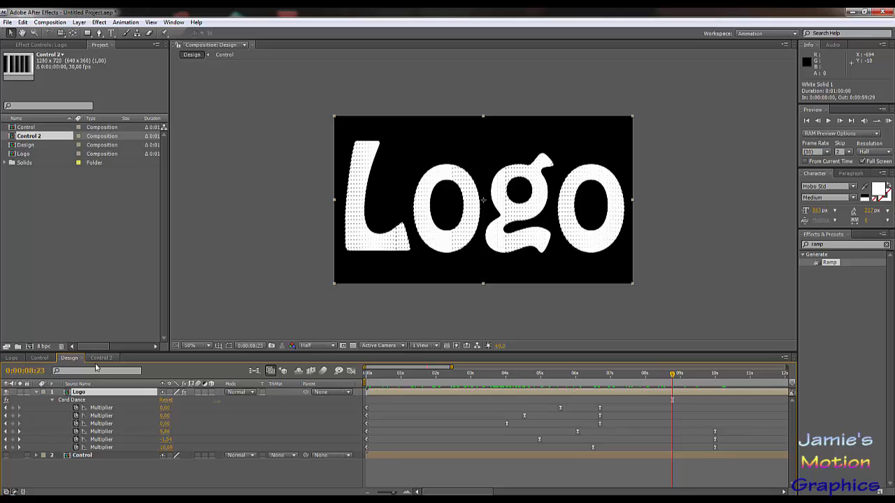
pyautogui.click(87, 468)
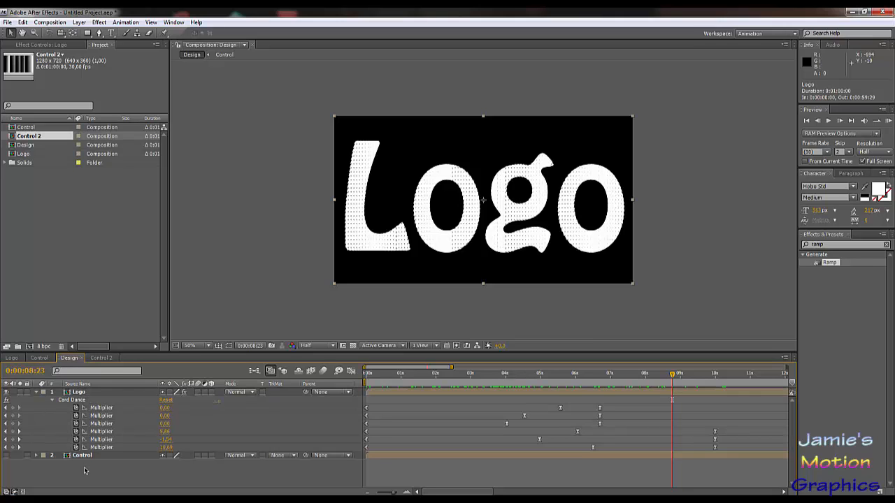
pyautogui.click(80, 394)
pyautogui.click(42, 44)
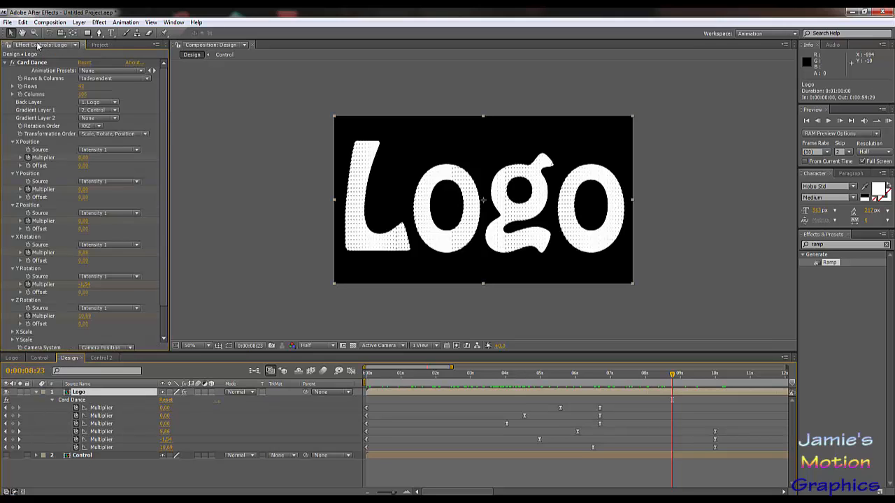
pyautogui.click(102, 119)
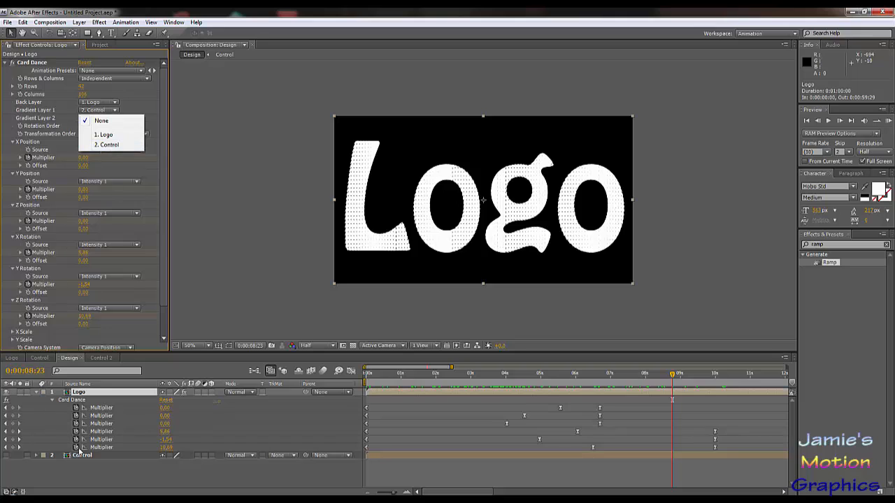
pyautogui.click(90, 476)
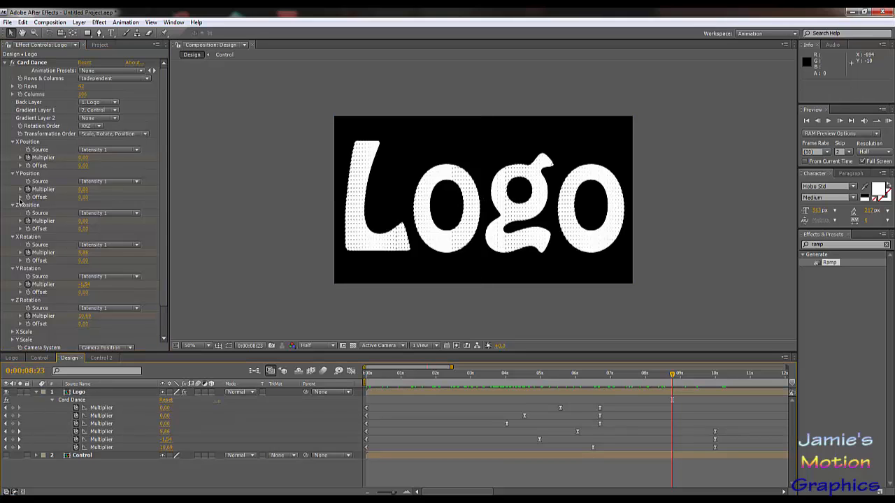
# Step: Add Control 2 to the Design composition beneath the Control layer and hide it
pyautogui.click(100, 45)
pyautogui.moveTo(28, 138); pyautogui.dragTo(33, 458)
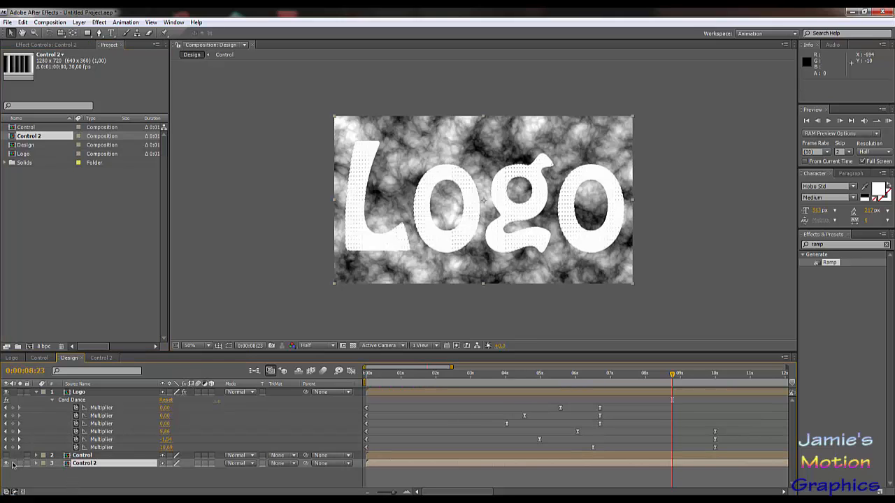
pyautogui.click(8, 464)
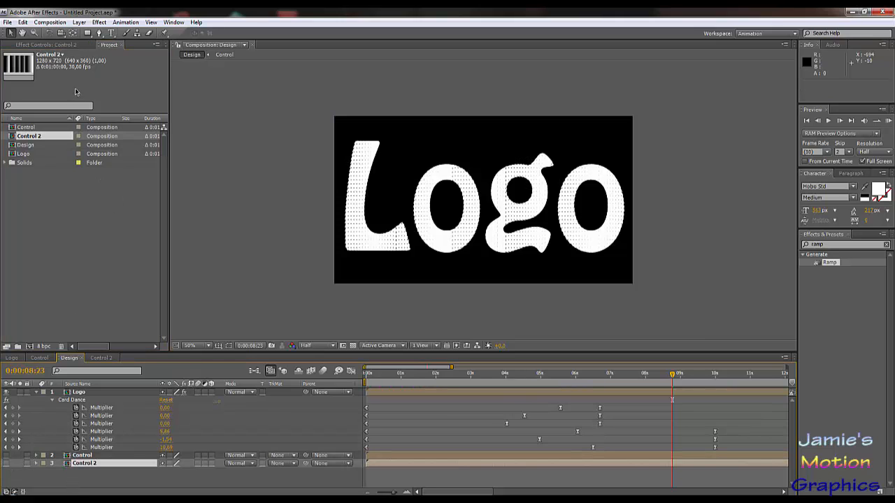
# Step: Set Gradient Layer 2 of the Logo layer's Card Dance effect to Control 2
pyautogui.click(62, 46)
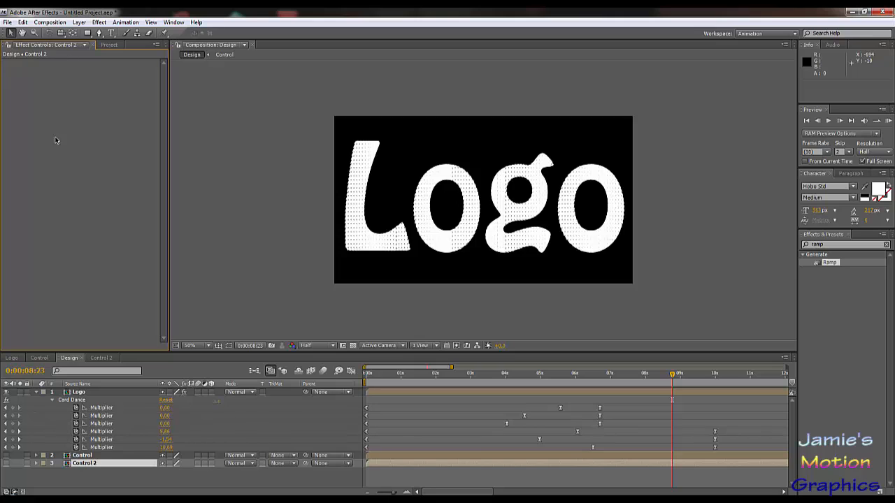
pyautogui.click(77, 395)
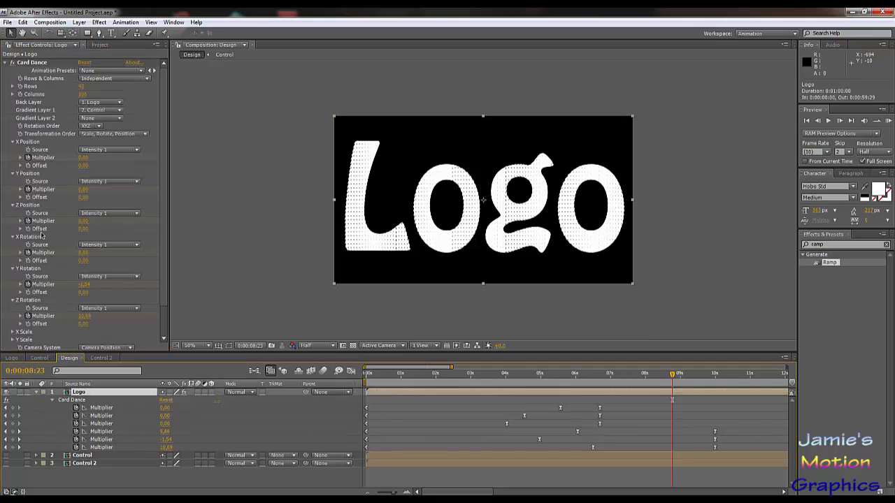
pyautogui.click(98, 119)
pyautogui.click(106, 155)
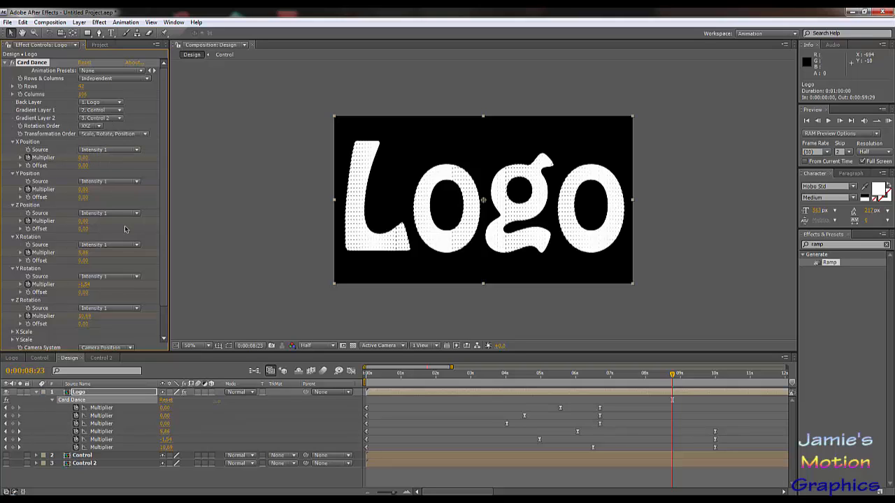
# Step: Set Card Dance's Z Position source to Intensity 2 and scrub from about 0:00:04:19 to 0:00:07:25 to check the cards
pyautogui.moveTo(478, 385); pyautogui.dragTo(528, 390)
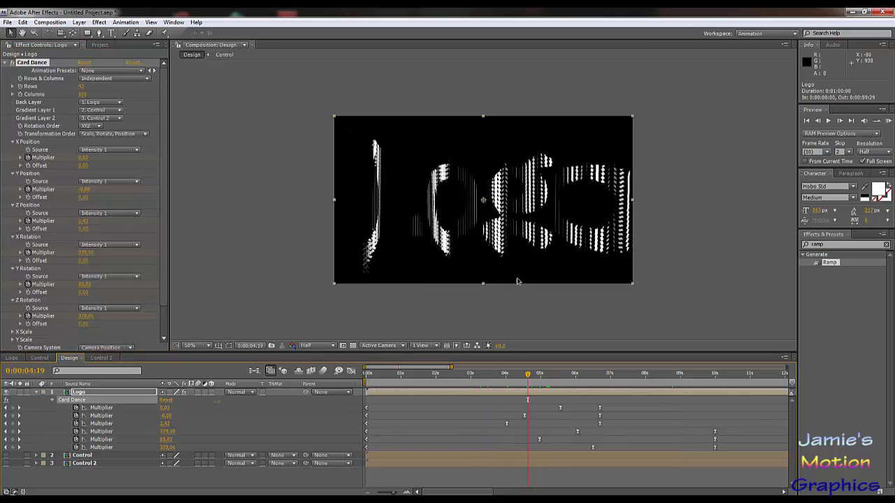
pyautogui.click(105, 213)
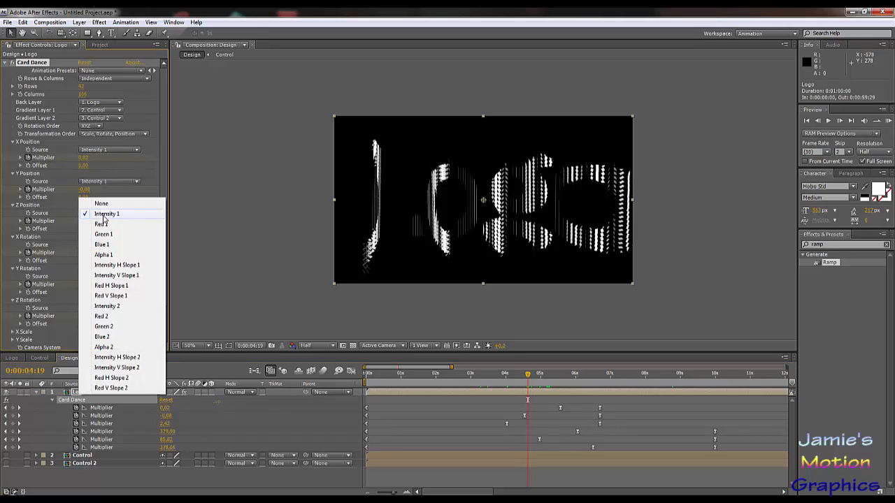
pyautogui.click(107, 306)
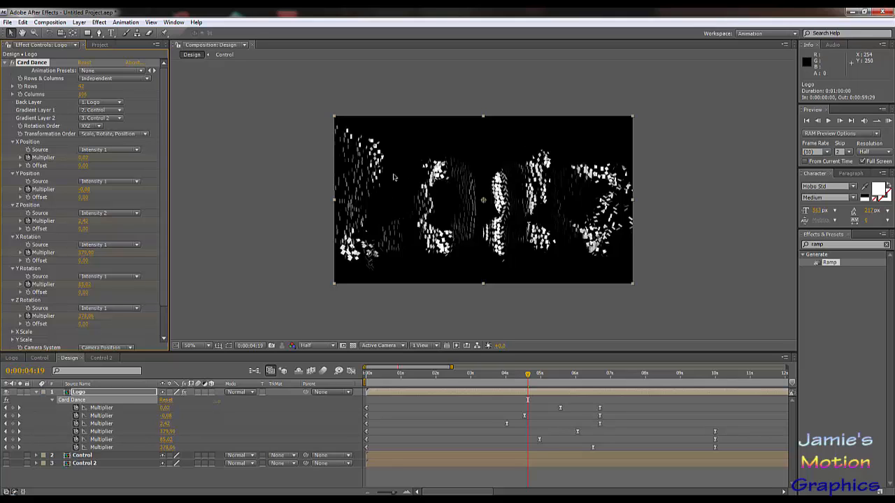
pyautogui.moveTo(529, 377); pyautogui.dragTo(546, 398)
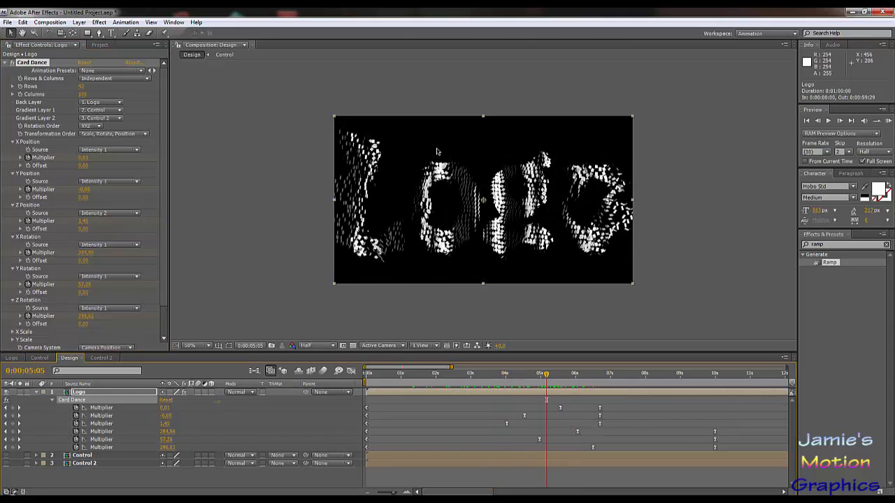
pyautogui.moveTo(547, 376); pyautogui.dragTo(603, 429)
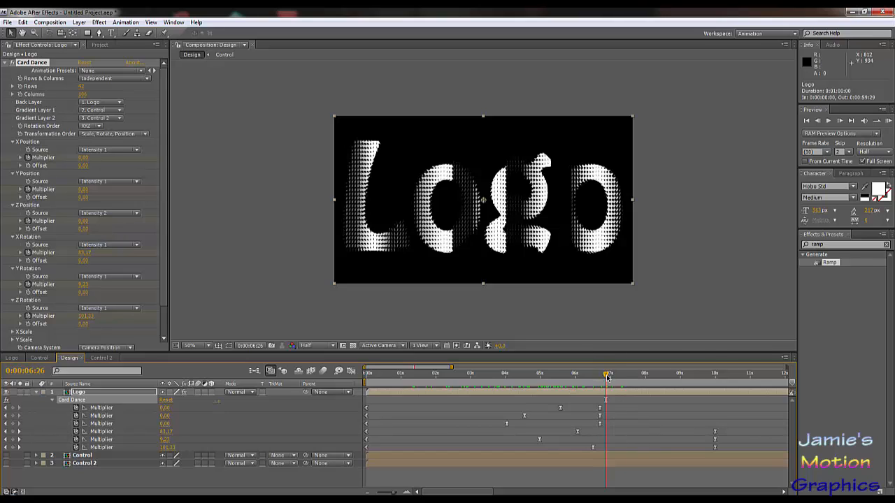
pyautogui.moveTo(607, 378); pyautogui.dragTo(639, 378)
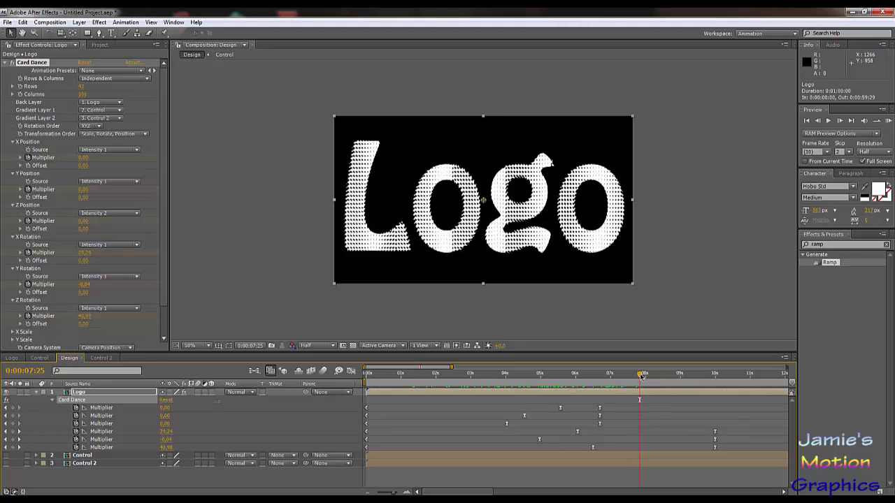
# Step: Set the Y Position and X Position sources of Card Dance to Intensity 2, previewing at about 0:00:03:16
pyautogui.moveTo(641, 375); pyautogui.dragTo(489, 381)
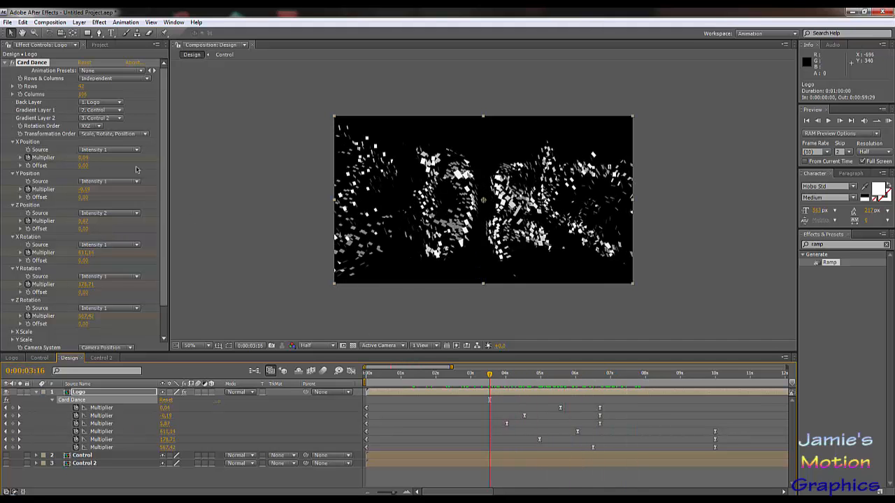
pyautogui.click(105, 183)
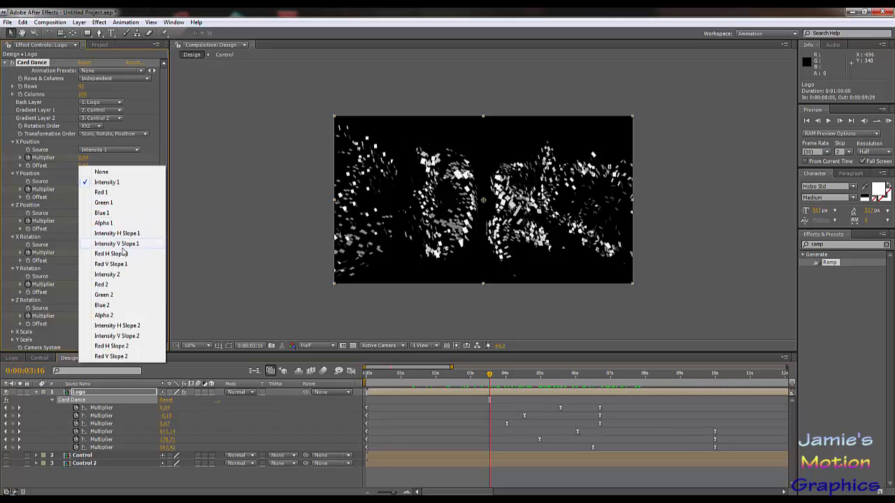
pyautogui.click(106, 275)
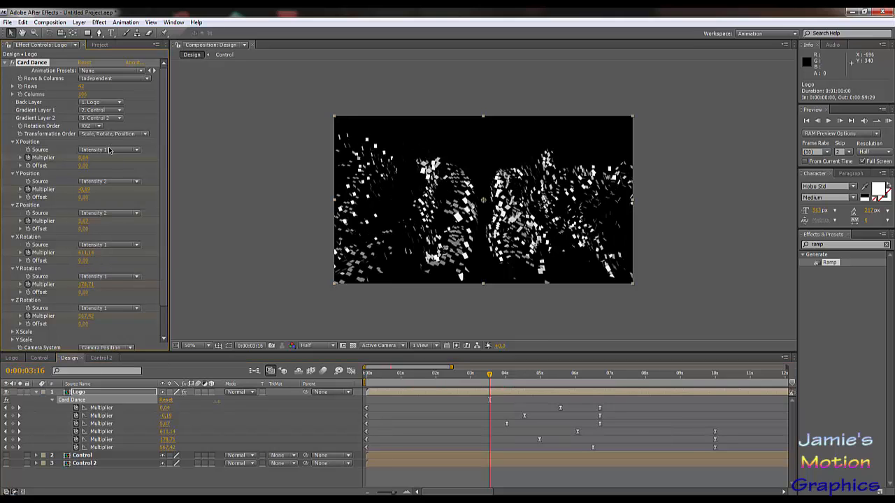
pyautogui.click(110, 150)
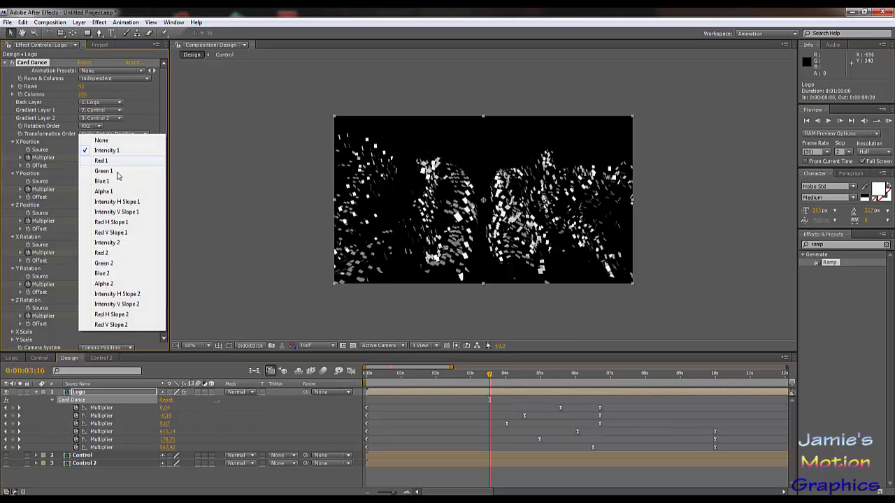
pyautogui.click(108, 242)
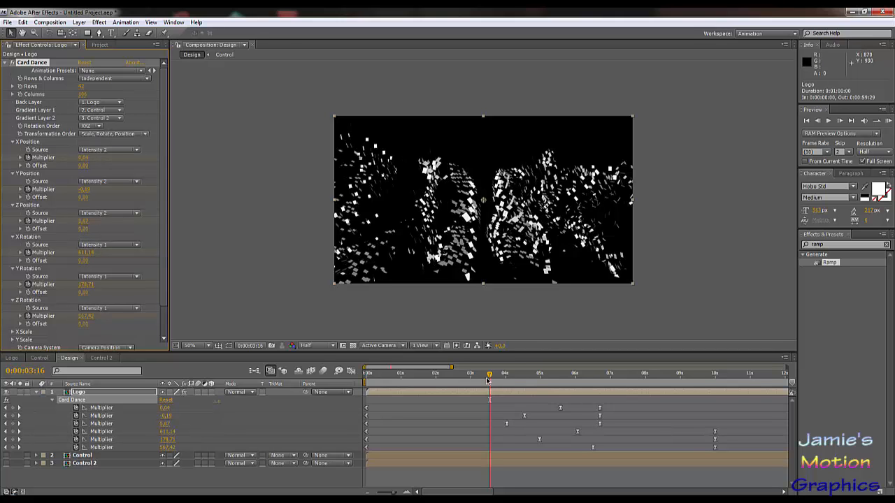
# Step: Scrub through the Design composition to about 0:00:09:25 to check how the cards assemble, and view the remaining Card Dance settings
pyautogui.moveTo(489, 378); pyautogui.dragTo(638, 407)
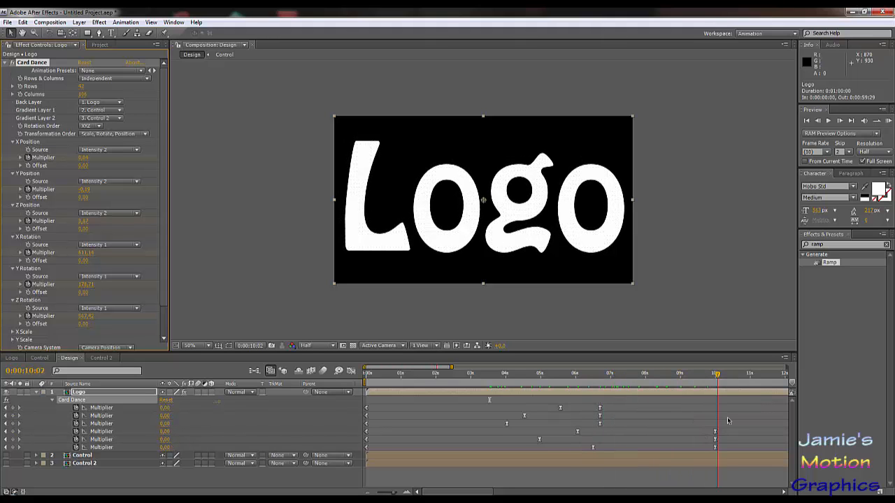
pyautogui.moveTo(708, 421); pyautogui.dragTo(557, 437)
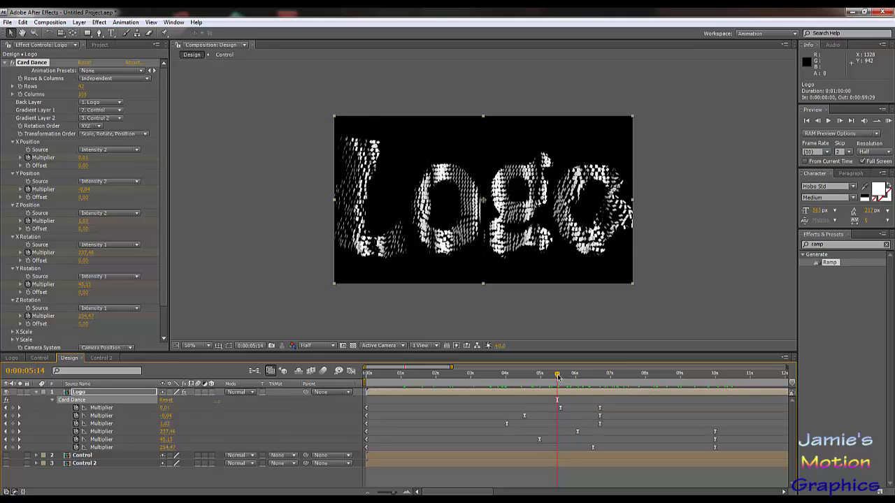
pyautogui.moveTo(558, 377); pyautogui.dragTo(711, 404)
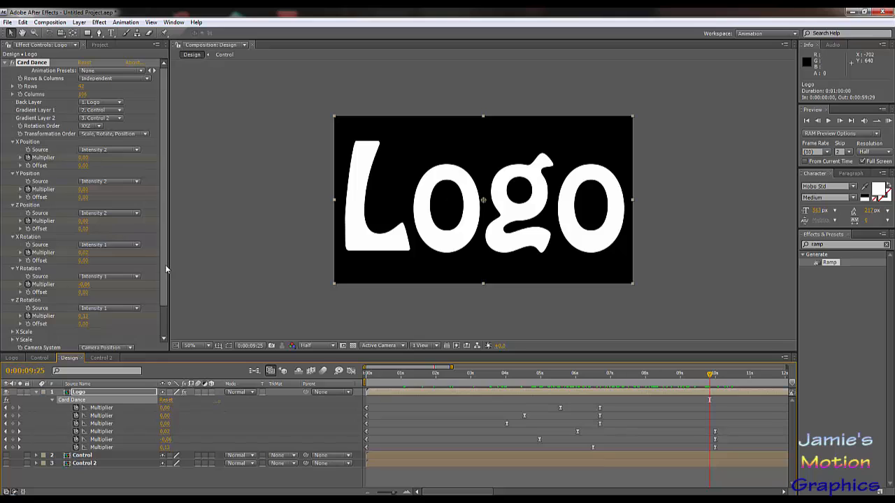
pyautogui.moveTo(164, 265); pyautogui.dragTo(166, 323)
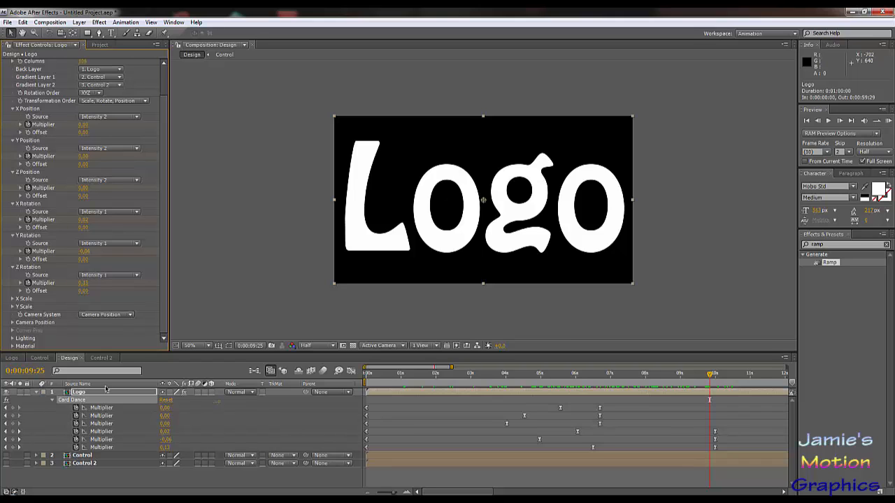
# Step: Add a new 50 mm camera to the Design composition and activate the camera orbit tool
pyautogui.click(79, 22)
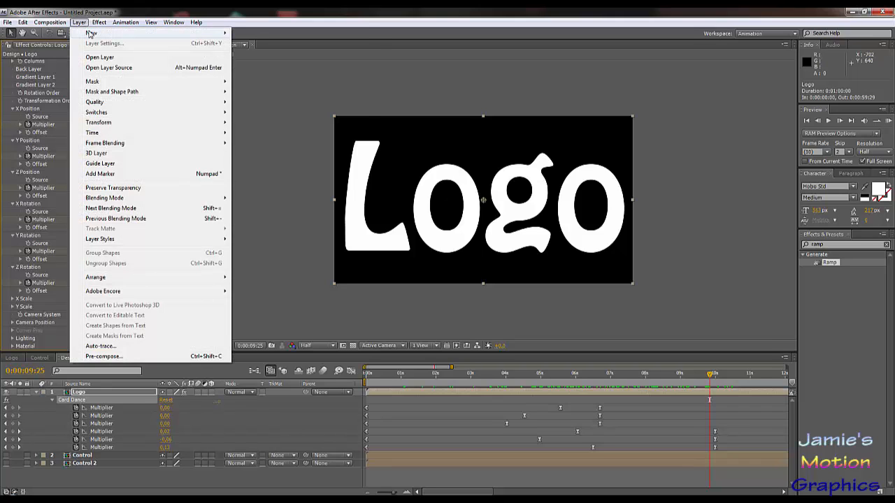
pyautogui.moveTo(91, 33)
pyautogui.click(266, 63)
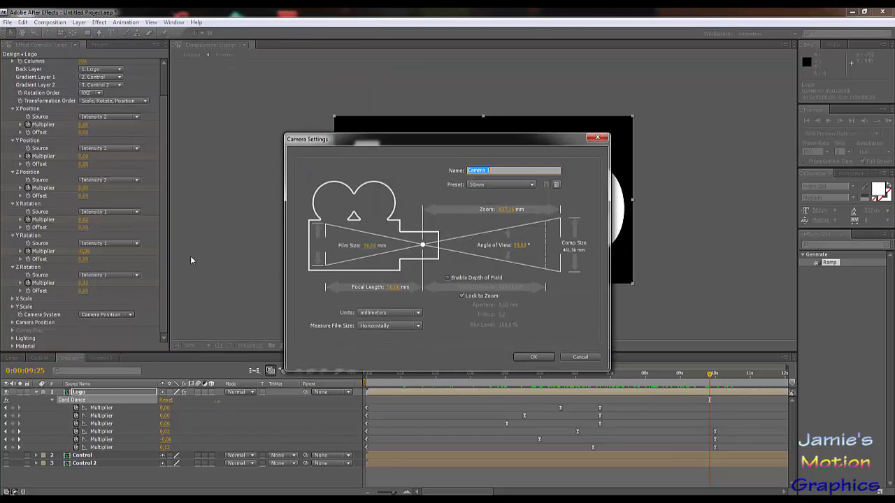
pyautogui.click(541, 357)
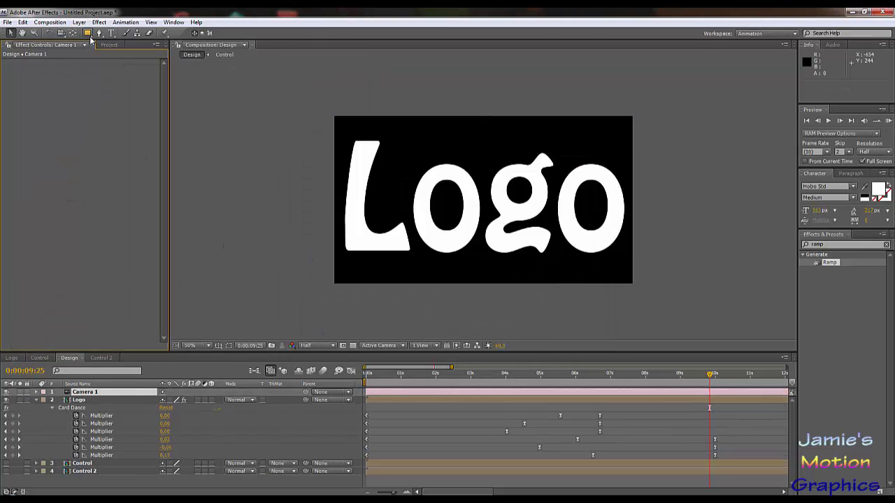
pyautogui.click(52, 34)
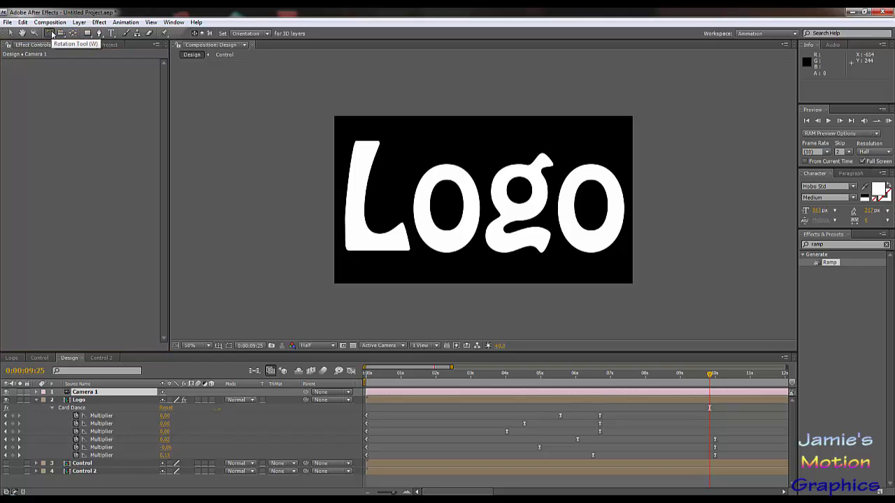
pyautogui.click(62, 35)
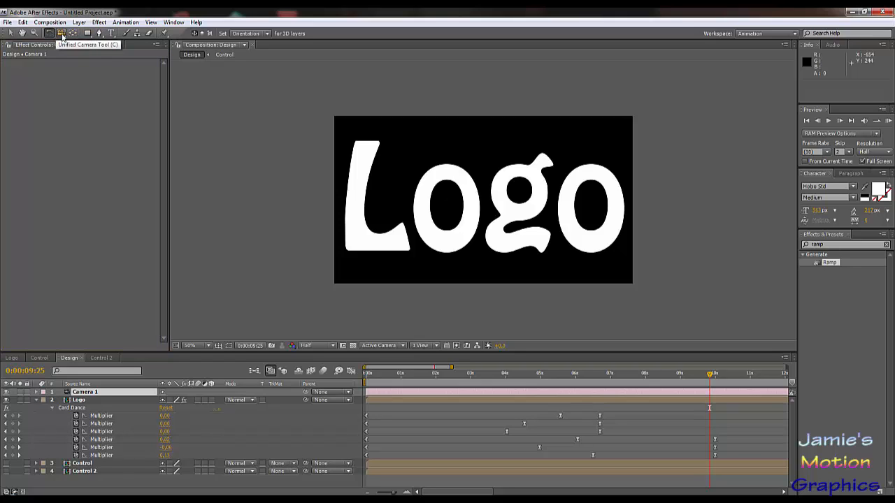
pyautogui.moveTo(61, 35); pyautogui.dragTo(104, 47)
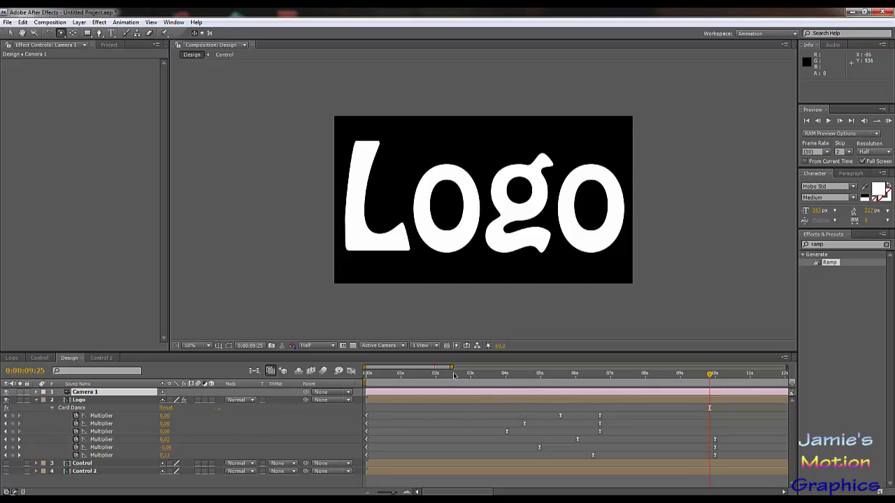
# Step: Set Position keyframes for Camera 1 at 0:00:00:00 and 0:00:10:00
pyautogui.press('Home')
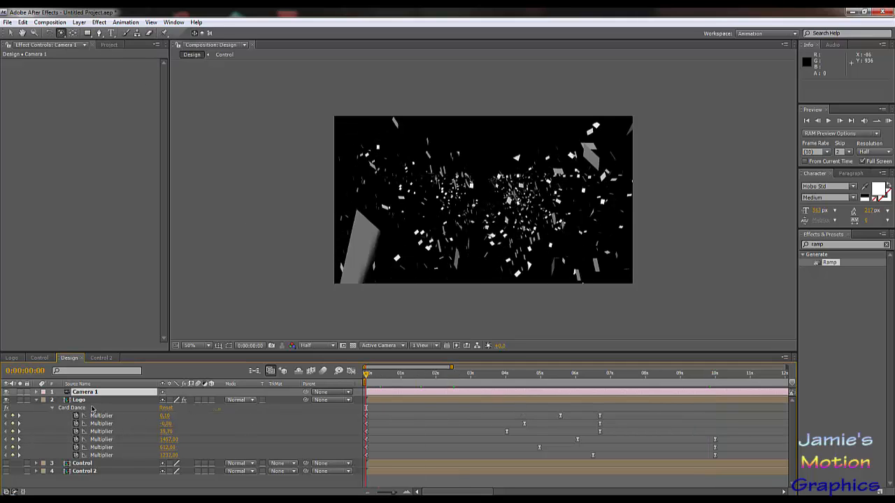
pyautogui.press('p')
pyautogui.click(61, 400)
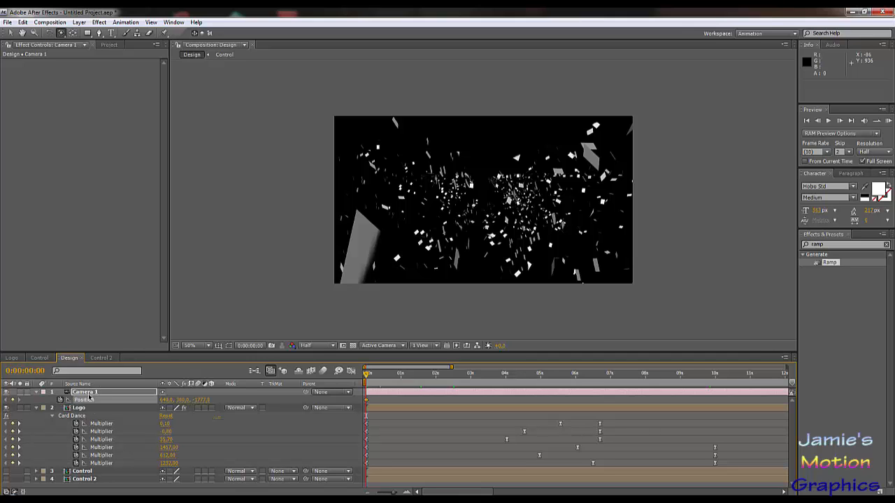
pyautogui.moveTo(368, 375); pyautogui.dragTo(715, 406)
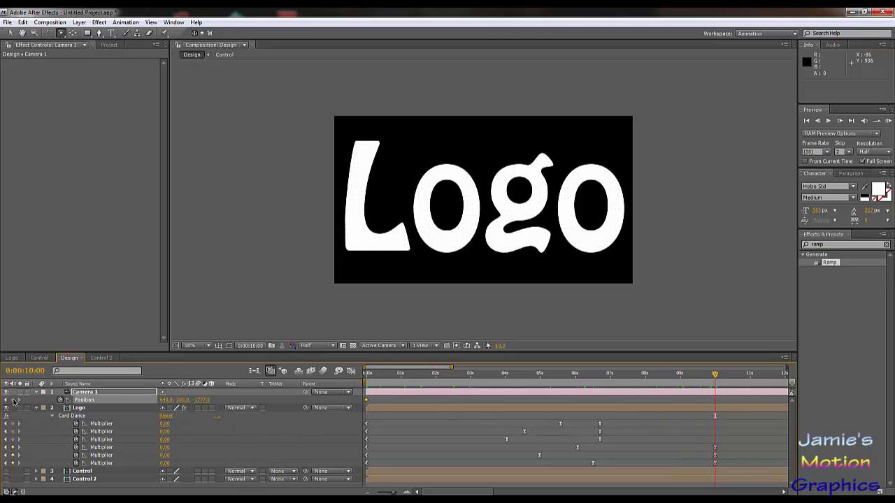
pyautogui.click(59, 400)
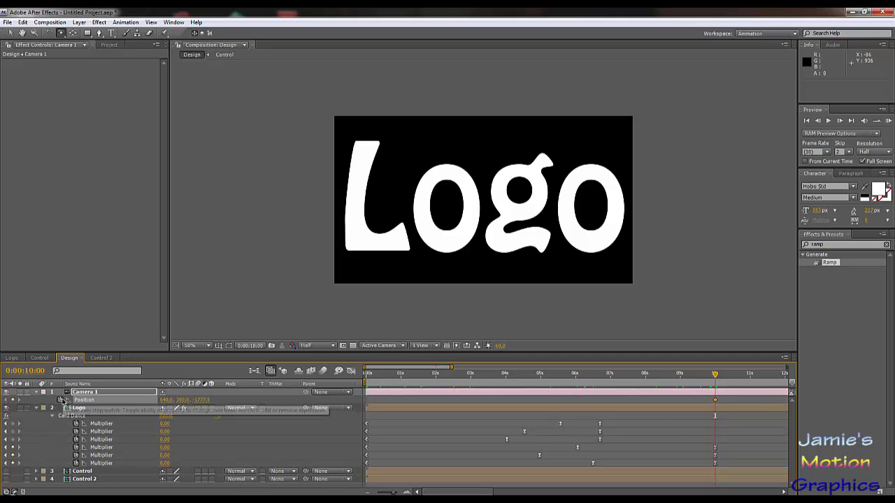
# Step: Make the Logo, Control and Control 2 layers 3D and orbit Camera 1 at 0:00:00:00 to about 1601.9, -940.2, -738.1
pyautogui.moveTo(572, 375); pyautogui.dragTo(367, 376)
pyautogui.moveTo(516, 245); pyautogui.dragTo(463, 276)
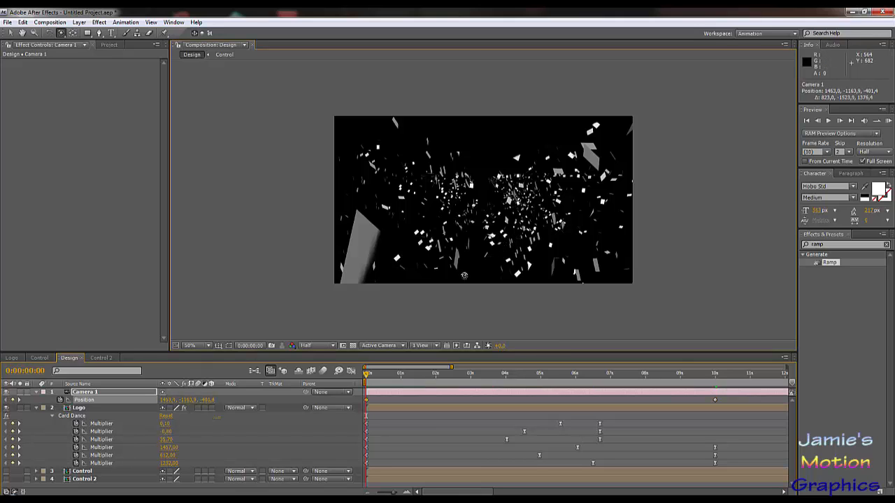
pyautogui.click(211, 408)
pyautogui.click(212, 479)
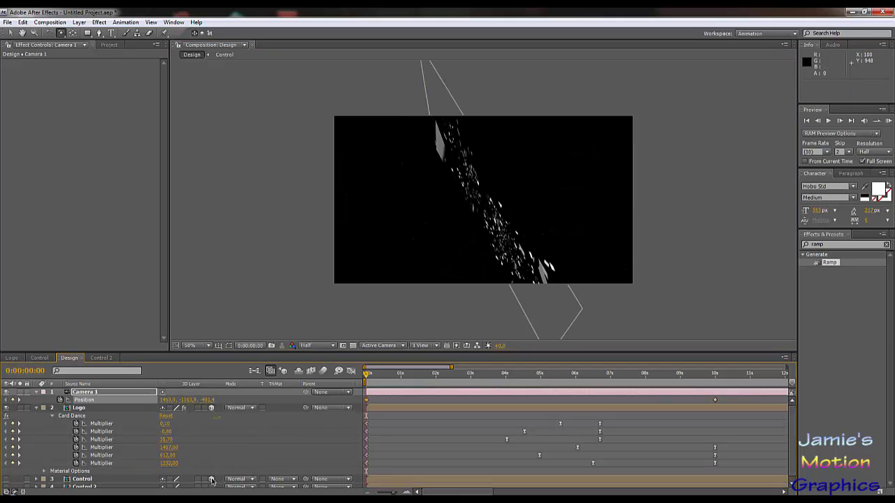
pyautogui.click(211, 485)
pyautogui.moveTo(520, 239); pyautogui.dragTo(576, 234)
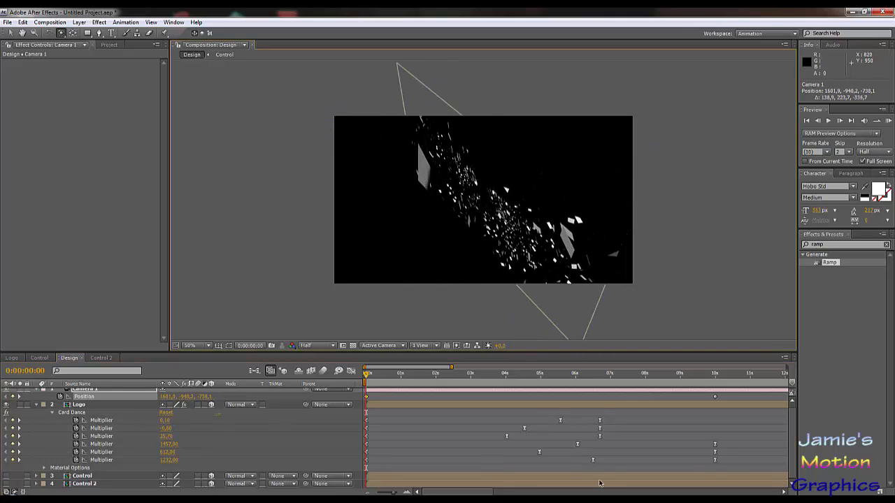
pyautogui.press('KP_0')
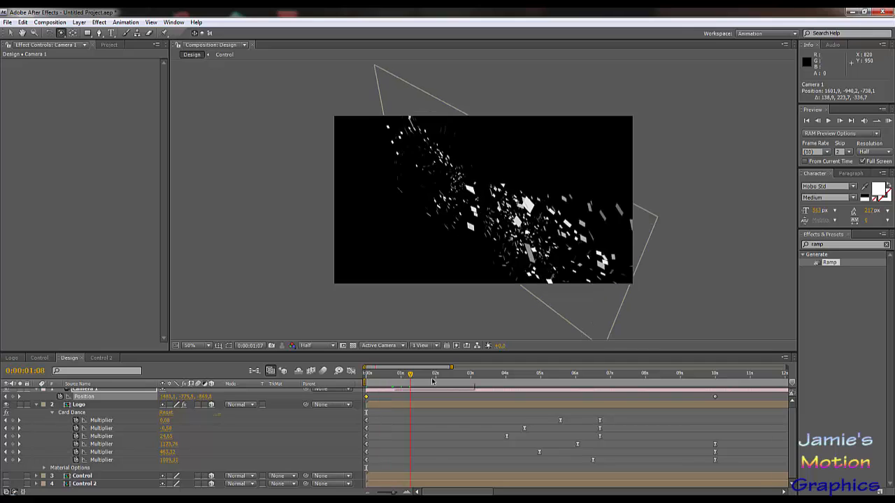
# Step: Enable Collapse Transformations on the Logo layer, toggling it on and back off for the Control and Control 2 layers
pyautogui.click(169, 405)
pyautogui.click(170, 476)
pyautogui.click(170, 484)
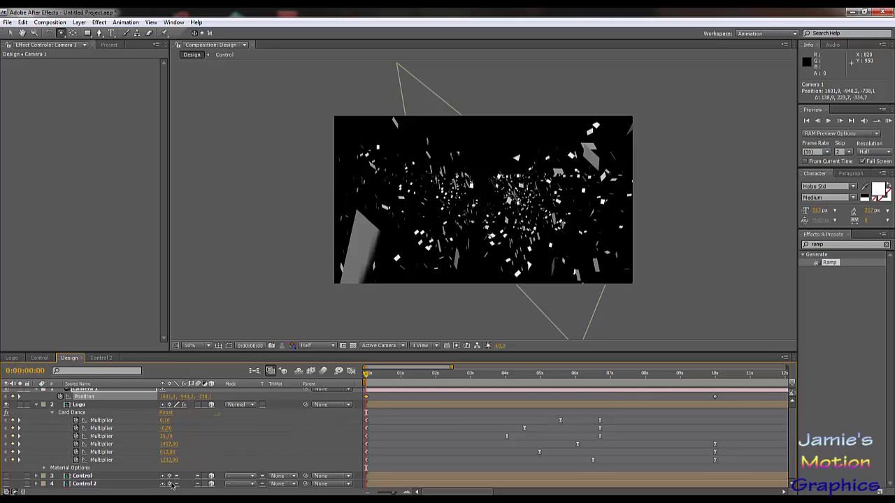
pyautogui.click(170, 476)
pyautogui.click(170, 485)
# Step: Preview the Design composition's camera move to about 0:00:02:06 and scrub back to 0:00:00:09
pyautogui.press('space')
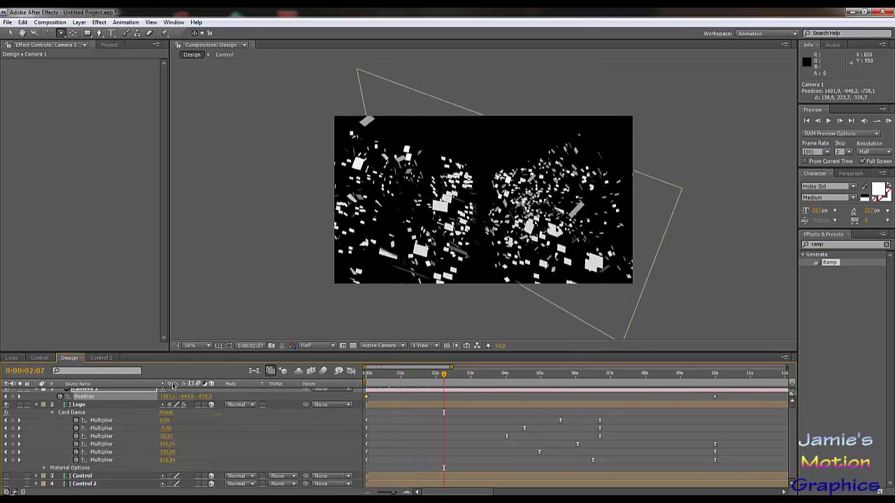
pyautogui.scroll(1, 177, 445)
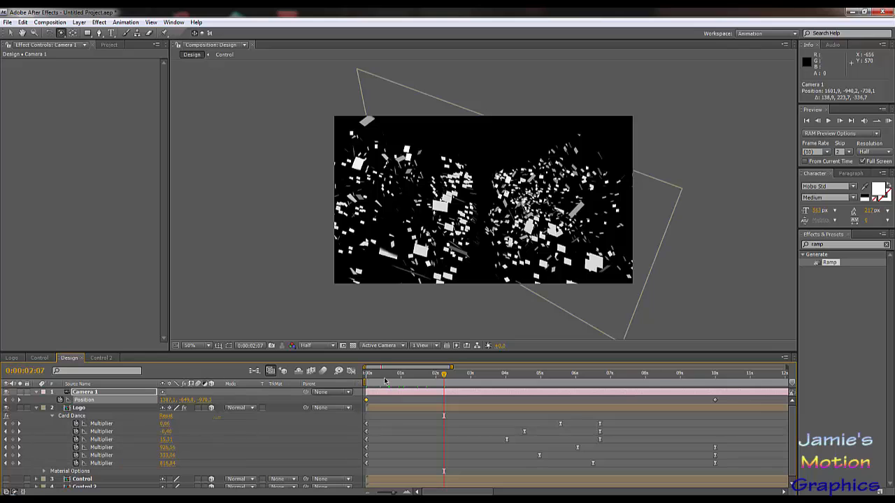
pyautogui.press('space')
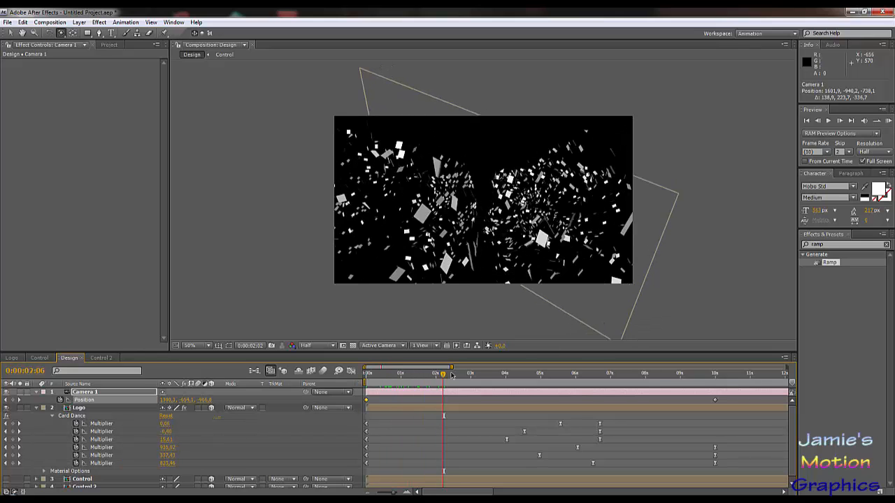
pyautogui.moveTo(451, 375); pyautogui.dragTo(376, 375)
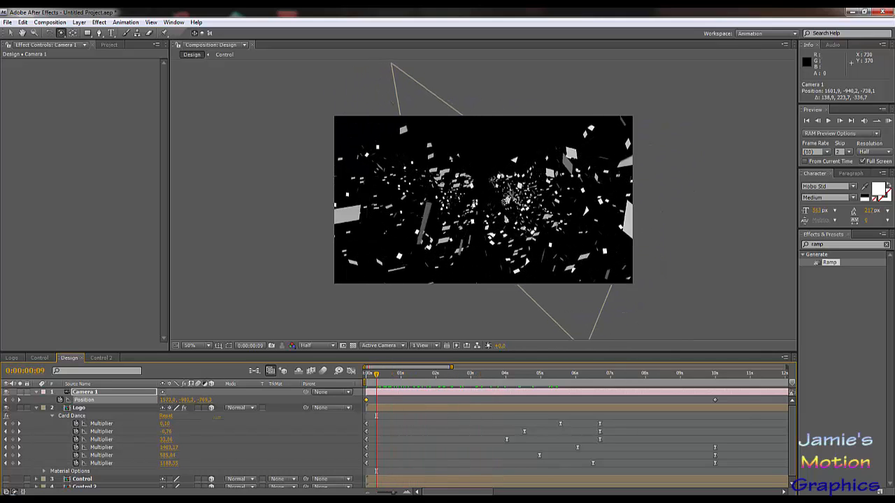
# Step: Remove all Position keyframes from Camera 1 and orbit it to about 1218.9, -932.4, -1023.5
pyautogui.moveTo(492, 215); pyautogui.dragTo(480, 239)
pyautogui.moveTo(526, 229); pyautogui.dragTo(524, 204)
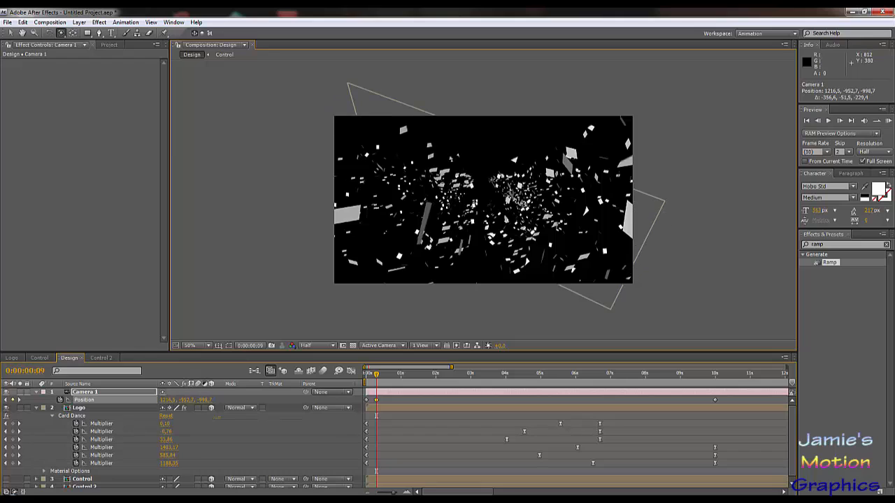
pyautogui.click(85, 400)
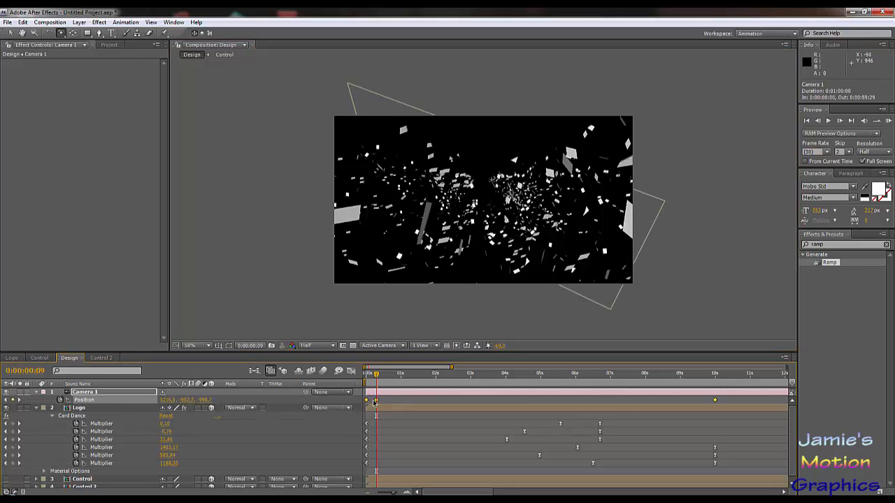
pyautogui.moveTo(366, 400); pyautogui.dragTo(376, 401)
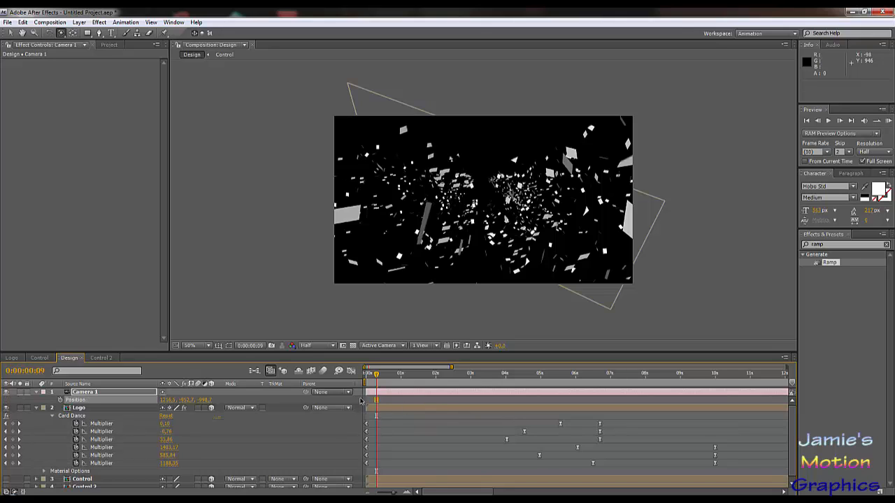
pyautogui.moveTo(439, 249)
pyautogui.mouseDown()
pyautogui.moveTo(449, 242)
pyautogui.moveTo(436, 252)
pyautogui.mouseUp()
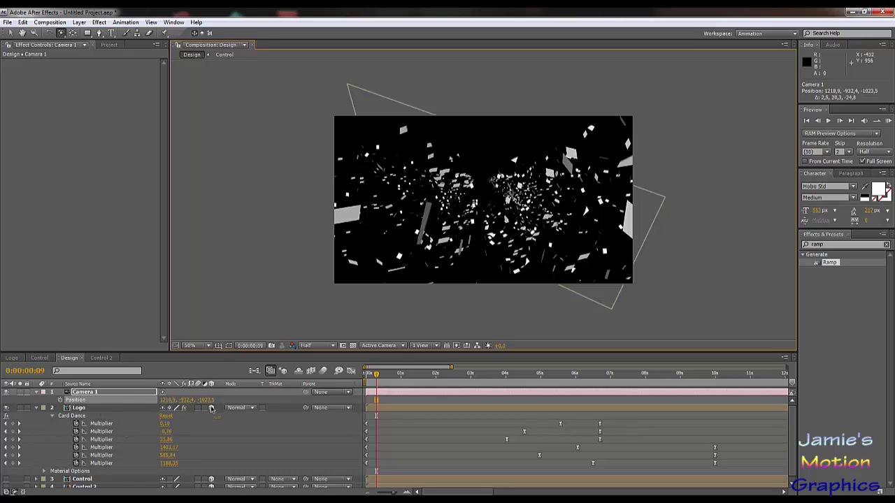
# Step: Add a 50 mm camera to the Logo composition and make its Logo text layer 3D
pyautogui.scroll(-1, 212, 409)
pyautogui.scroll(1, 211, 409)
pyautogui.click(11, 358)
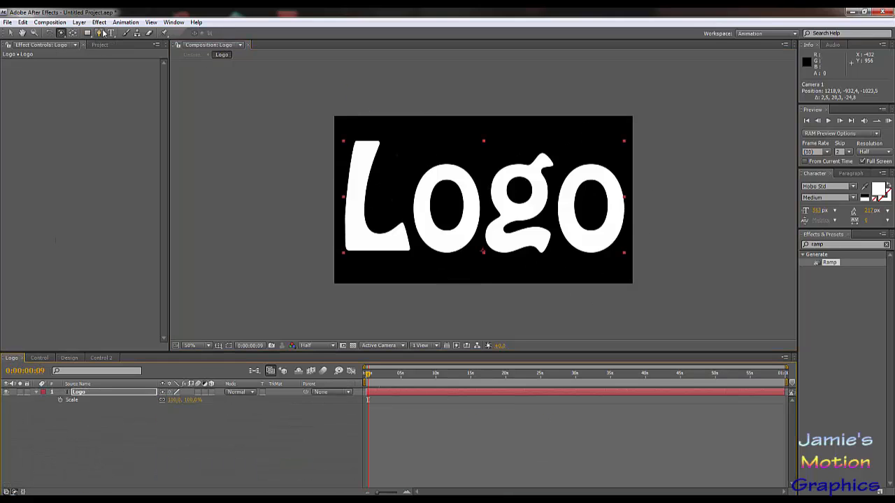
pyautogui.click(79, 23)
pyautogui.moveTo(94, 33)
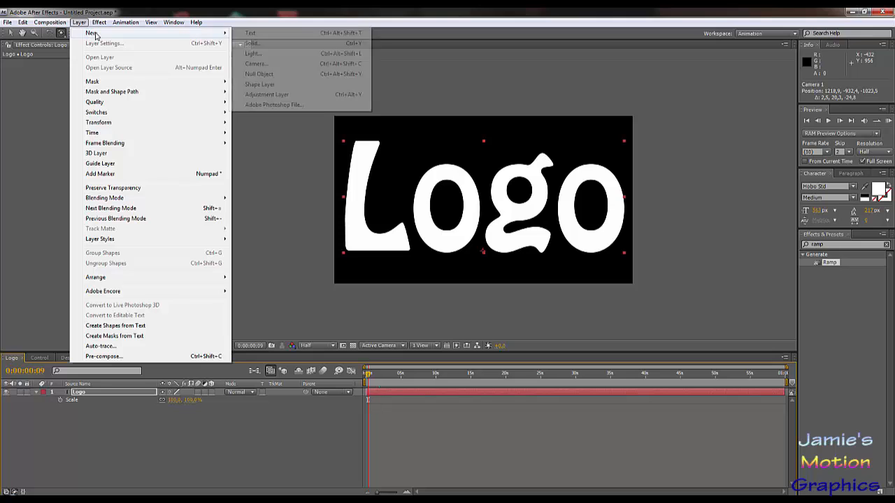
pyautogui.click(256, 63)
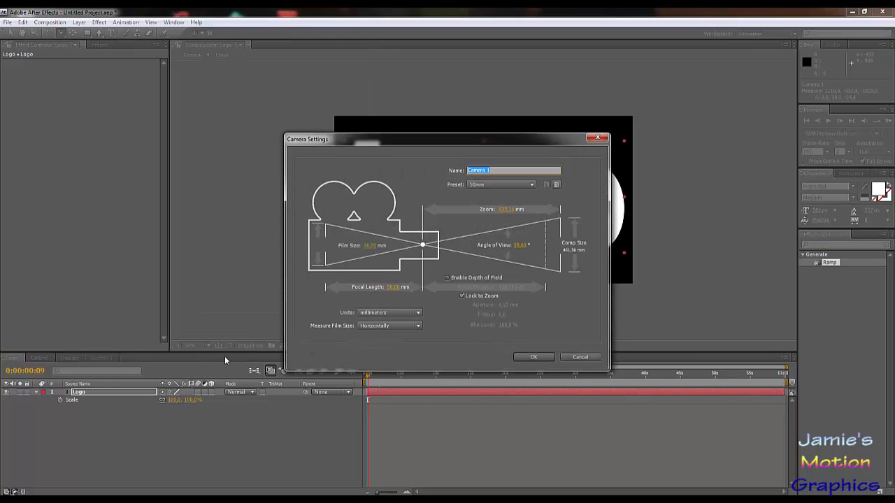
pyautogui.click(525, 357)
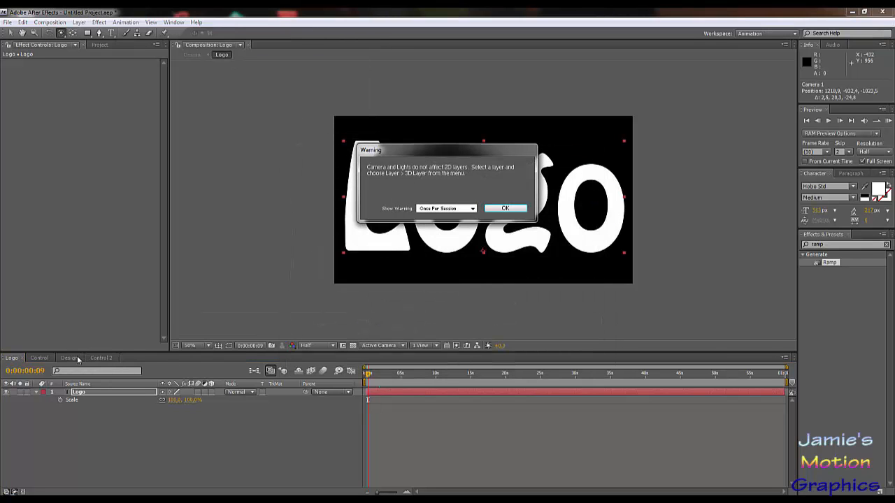
pyautogui.click(505, 209)
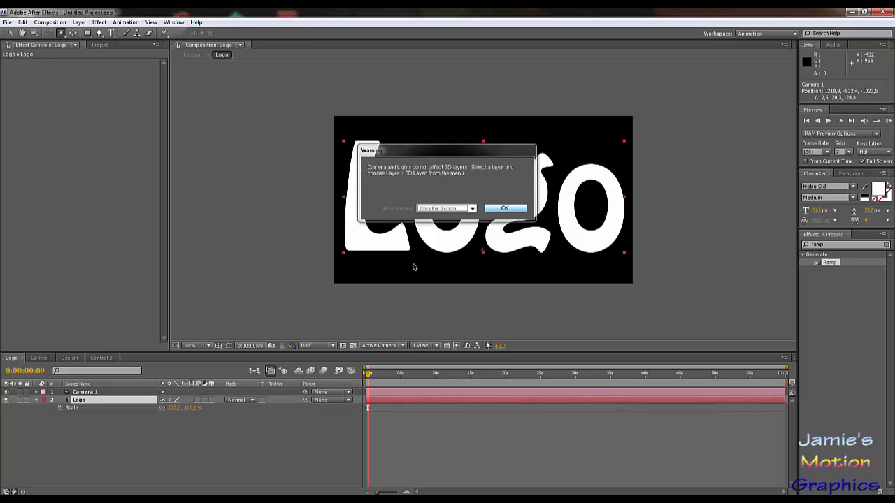
pyautogui.click(212, 400)
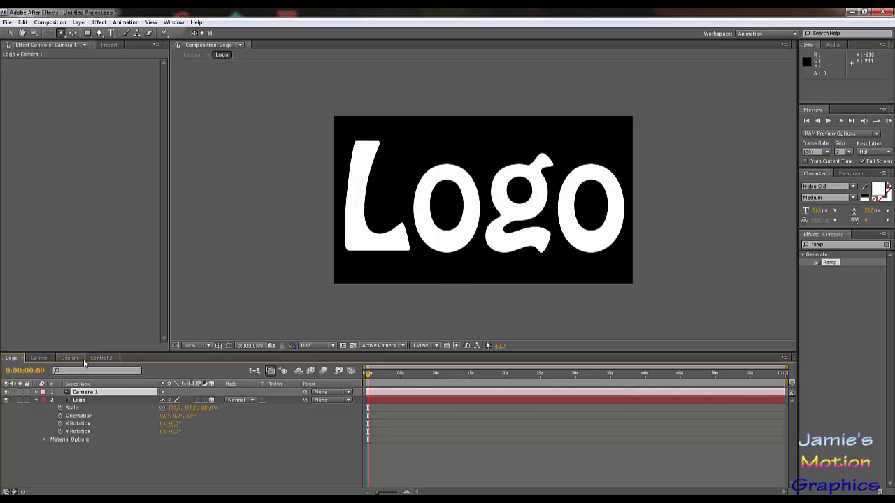
# Step: In the Design composition, orbit Camera 1 at 0:00:02:14 and again at 0:00:01:20, previewing the cards from the new angles
pyautogui.click(103, 358)
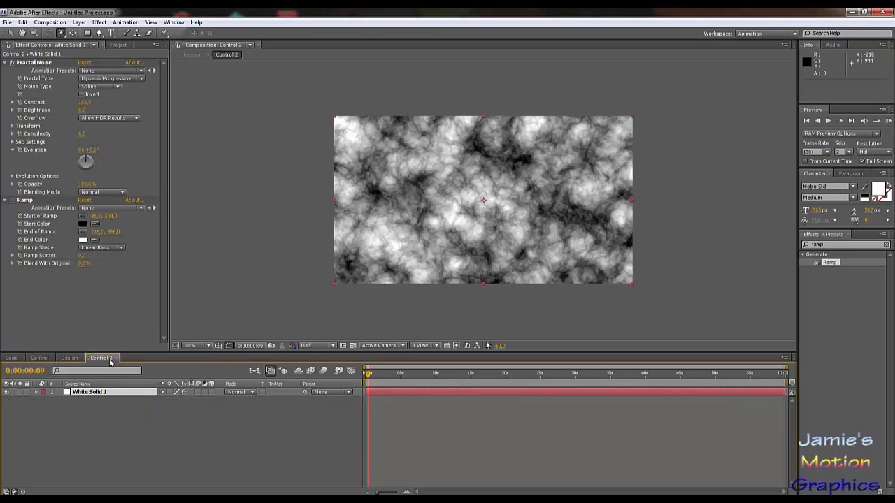
pyautogui.click(69, 358)
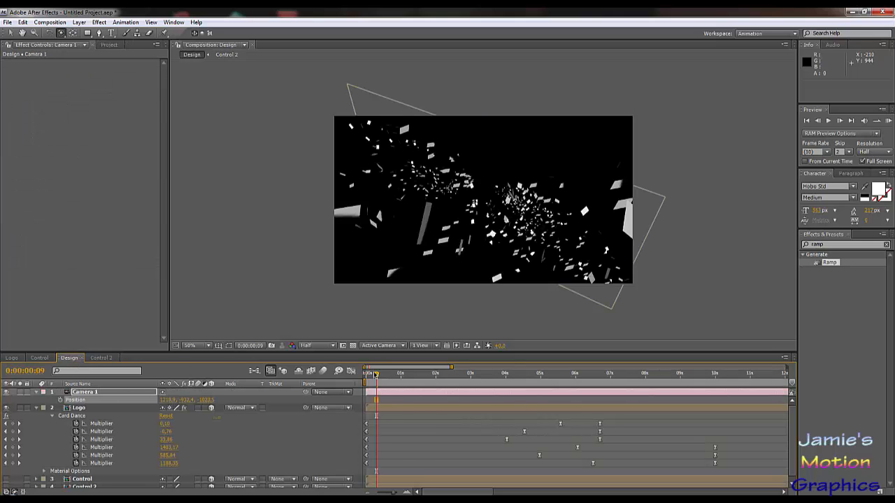
pyautogui.moveTo(375, 375); pyautogui.dragTo(452, 376)
pyautogui.moveTo(463, 267); pyautogui.dragTo(459, 245)
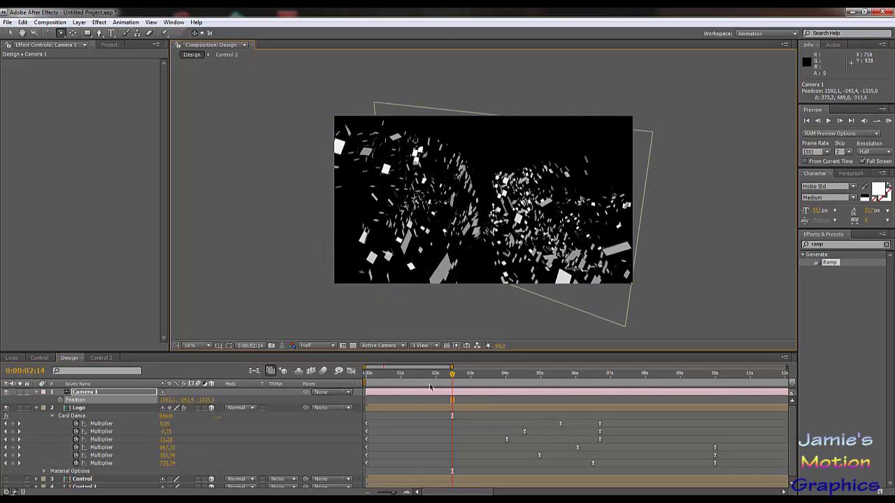
pyautogui.press('space')
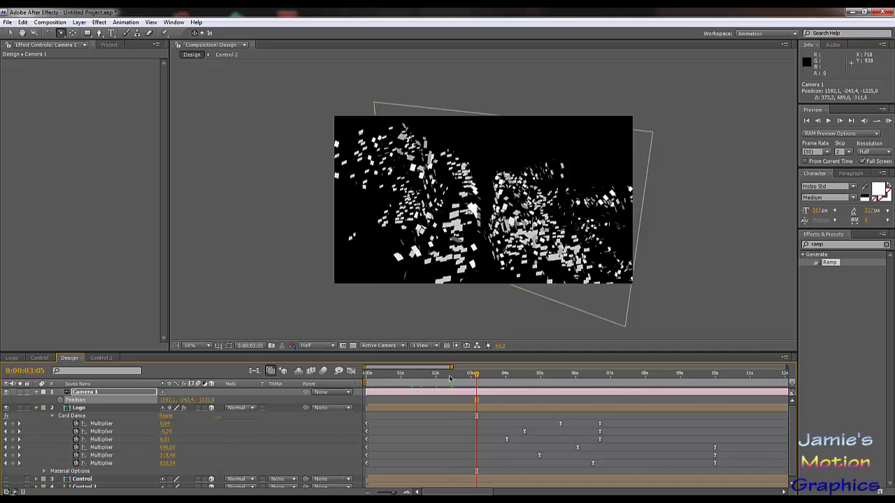
pyautogui.scroll(-1, 168, 446)
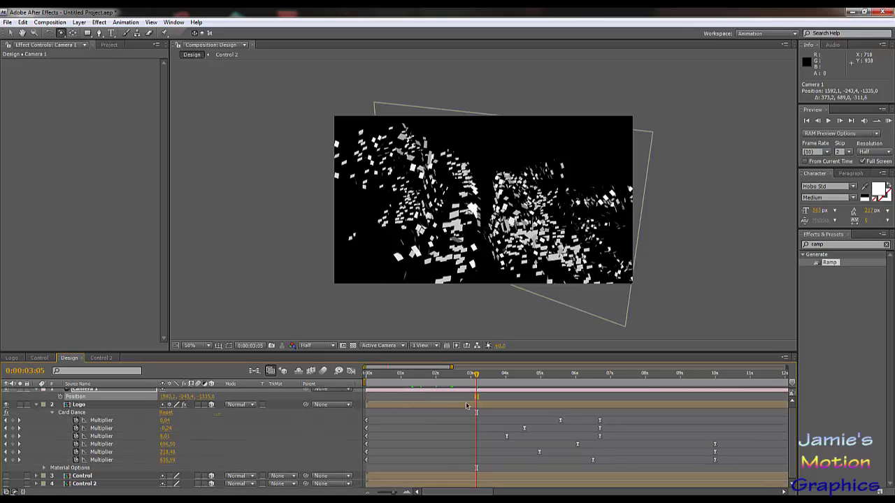
pyautogui.moveTo(438, 379)
pyautogui.mouseDown()
pyautogui.moveTo(390, 380)
pyautogui.moveTo(481, 384)
pyautogui.moveTo(424, 384)
pyautogui.mouseUp()
pyautogui.moveTo(523, 262); pyautogui.dragTo(526, 293)
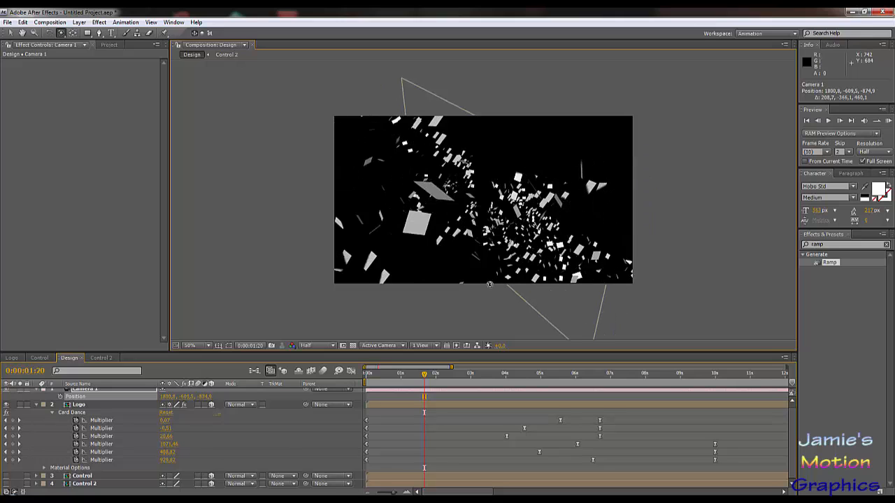
# Step: Keyframe Camera 1's Position at 0:00:00:00 in the Design composition, and reset the camera's Transform at 0:00:10:00
pyautogui.press('Home')
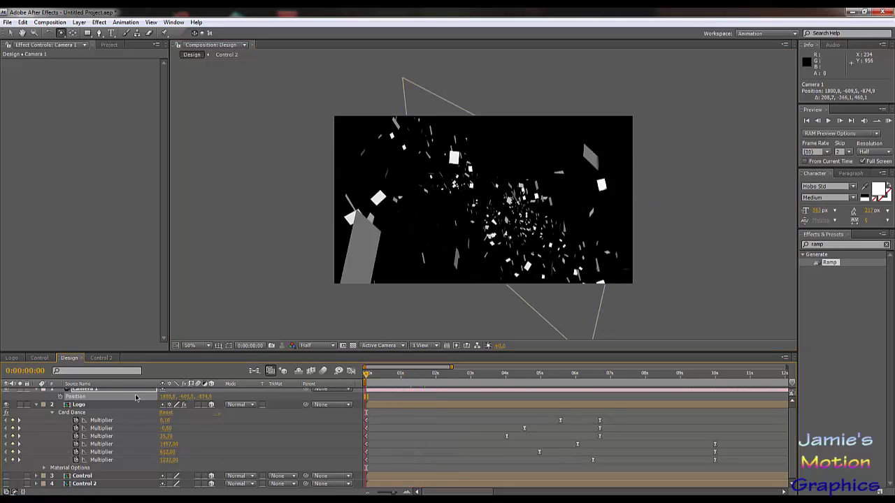
pyautogui.click(60, 397)
pyautogui.moveTo(435, 379); pyautogui.dragTo(715, 401)
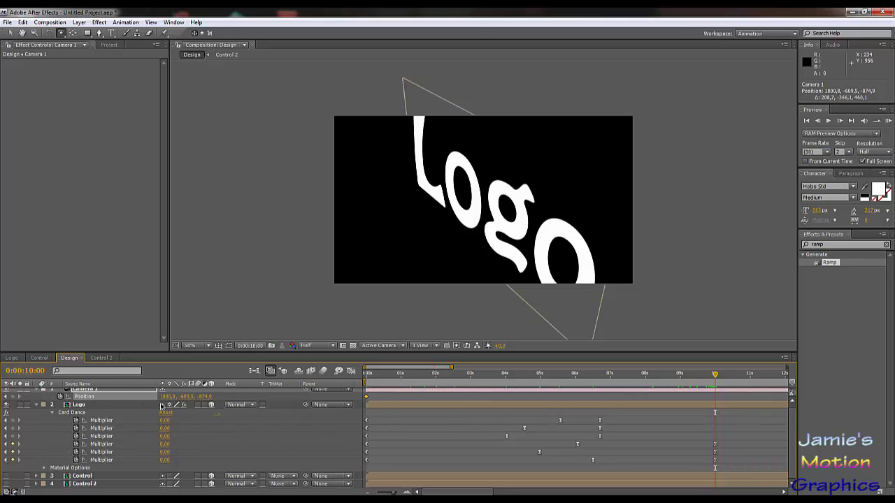
pyautogui.scroll(1, 125, 410)
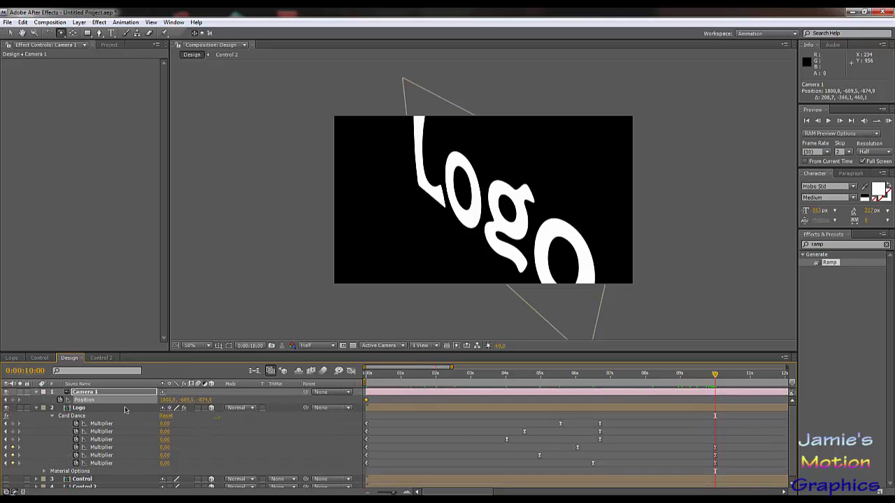
pyautogui.click(36, 392)
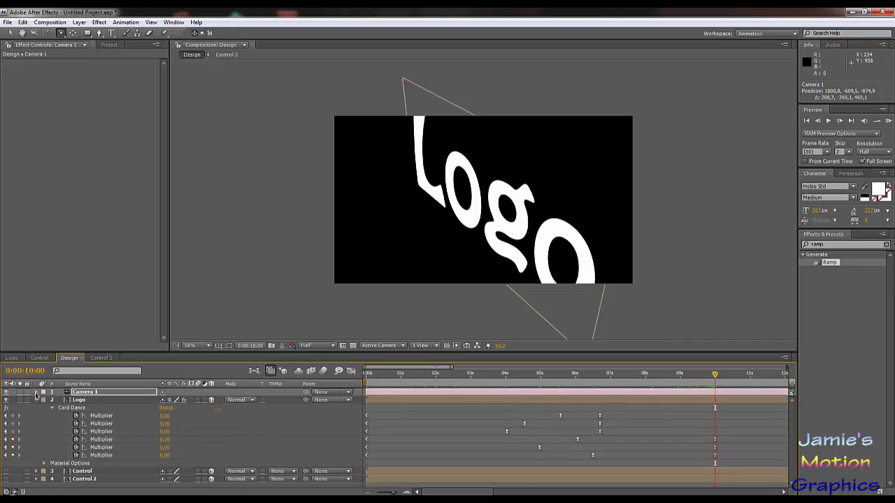
pyautogui.click(36, 392)
pyautogui.click(164, 401)
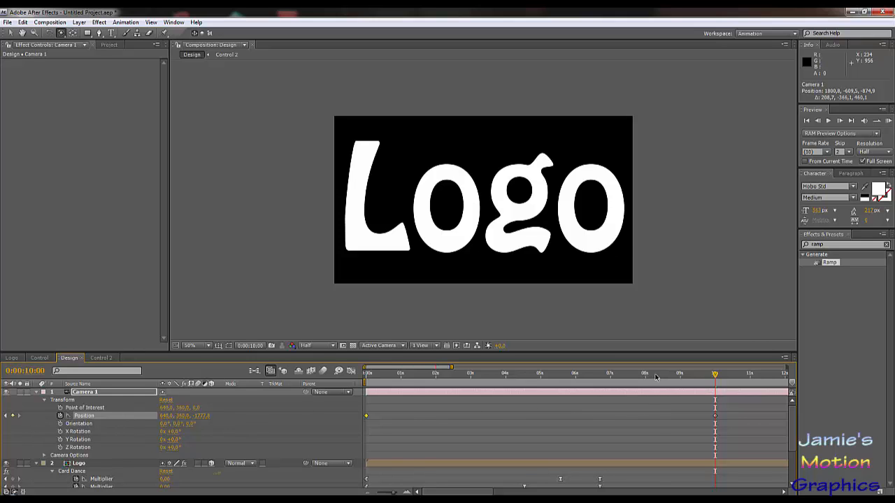
# Step: At 0:00:08:01, orbit Camera 1 to about 1798.1, -434.7, -822.4 and preview the camera move through to 0:00:11:06
pyautogui.moveTo(655, 377); pyautogui.dragTo(646, 460)
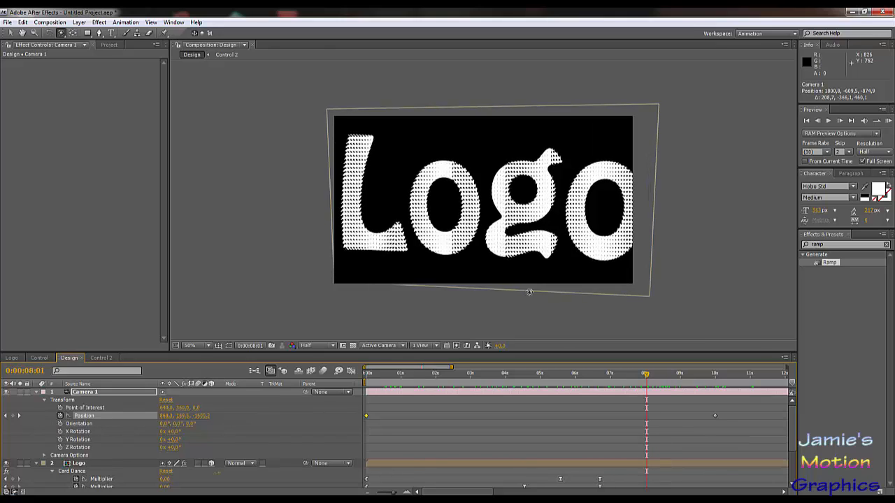
pyautogui.moveTo(550, 261); pyautogui.dragTo(507, 283)
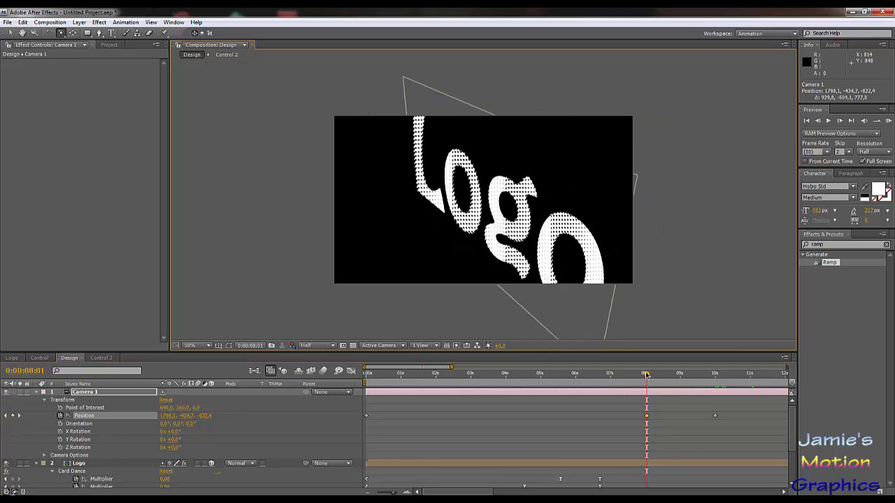
pyautogui.press('space')
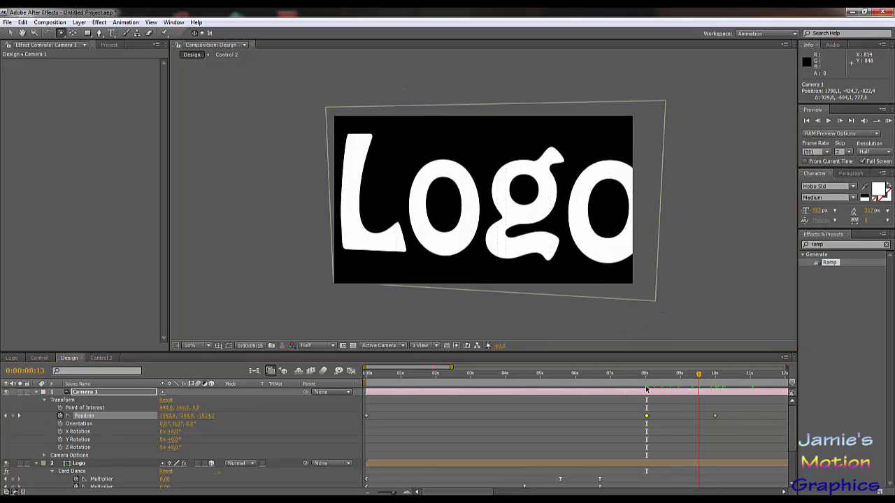
pyautogui.moveTo(646, 390); pyautogui.dragTo(756, 445)
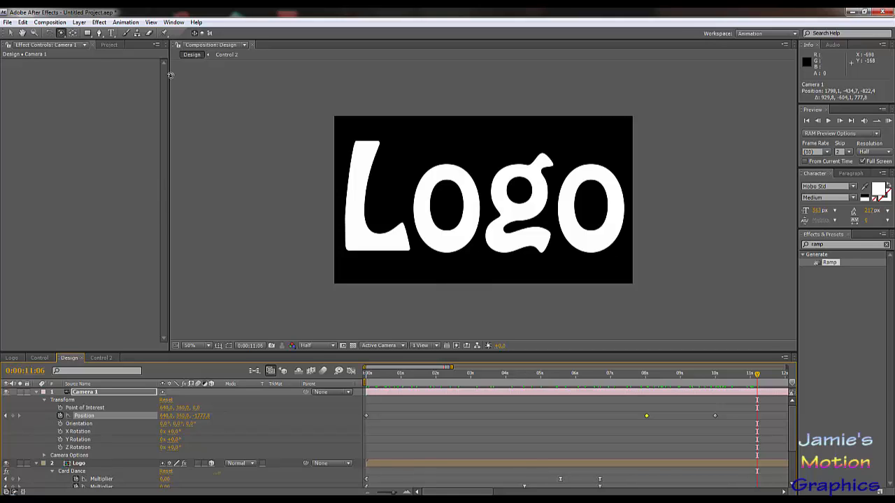
# Step: Raise the Fractal Noise Contrast on White Solid 1 in the Control 2 composition to 477
pyautogui.click(109, 45)
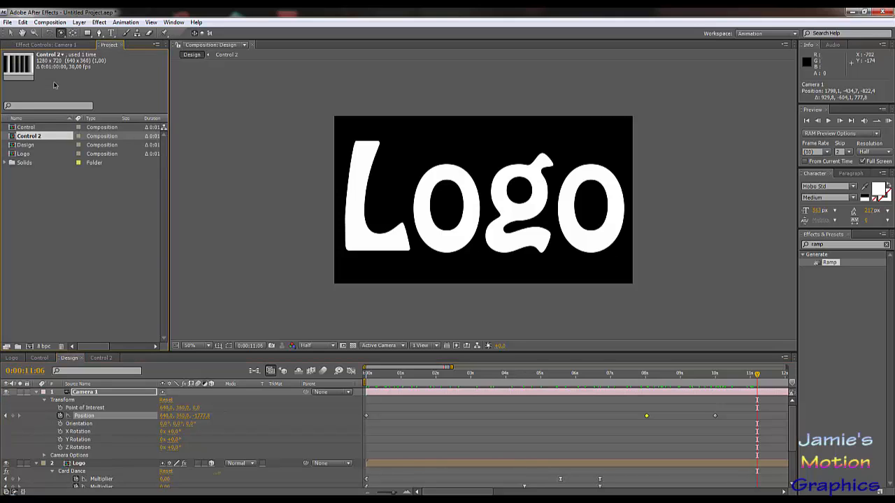
pyautogui.click(46, 44)
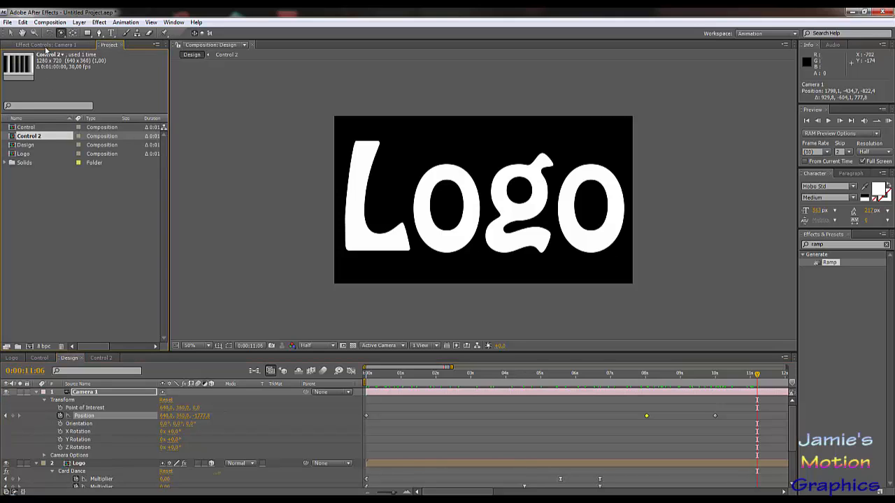
pyautogui.click(100, 358)
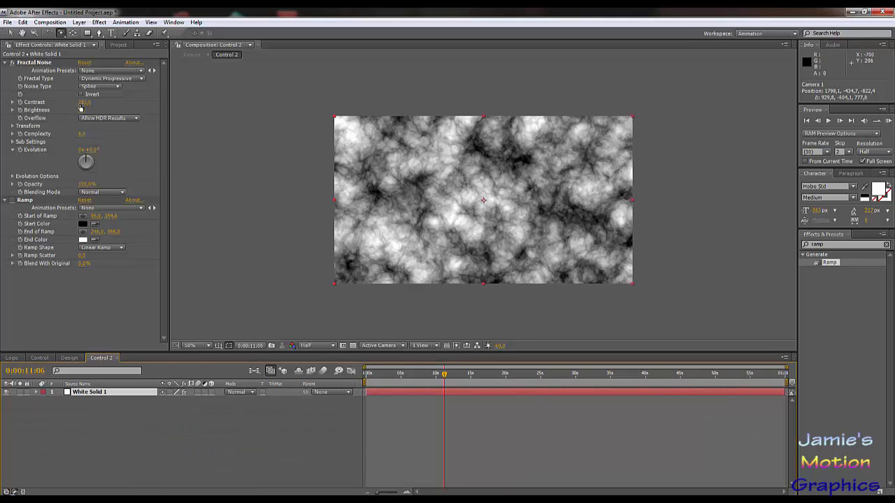
pyautogui.moveTo(81, 103); pyautogui.dragTo(225, 110)
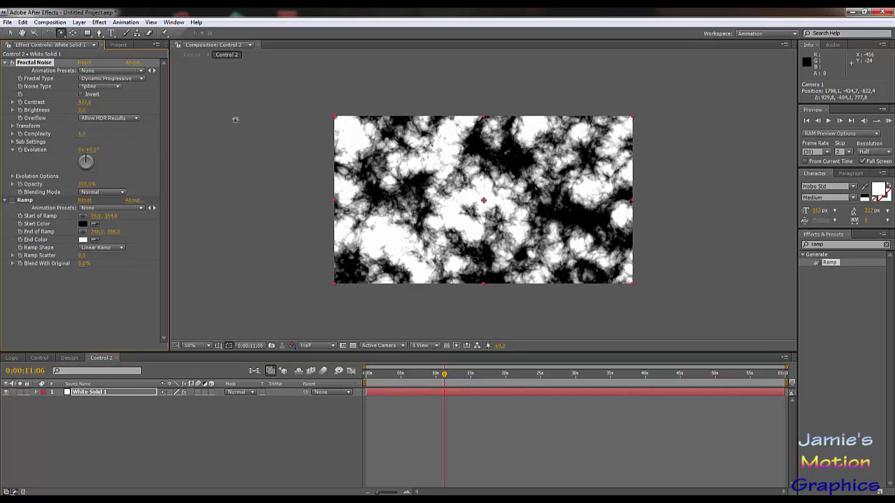
# Step: Scrub the Design composition to 0:00:10:08 to check the cards, and undo the Fractal Noise contrast change in Control 2
pyautogui.click(70, 357)
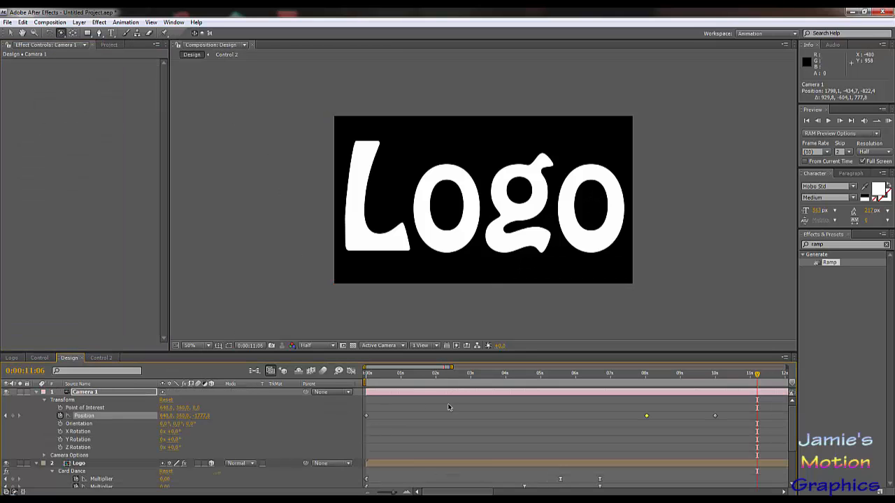
pyautogui.moveTo(571, 375); pyautogui.dragTo(724, 418)
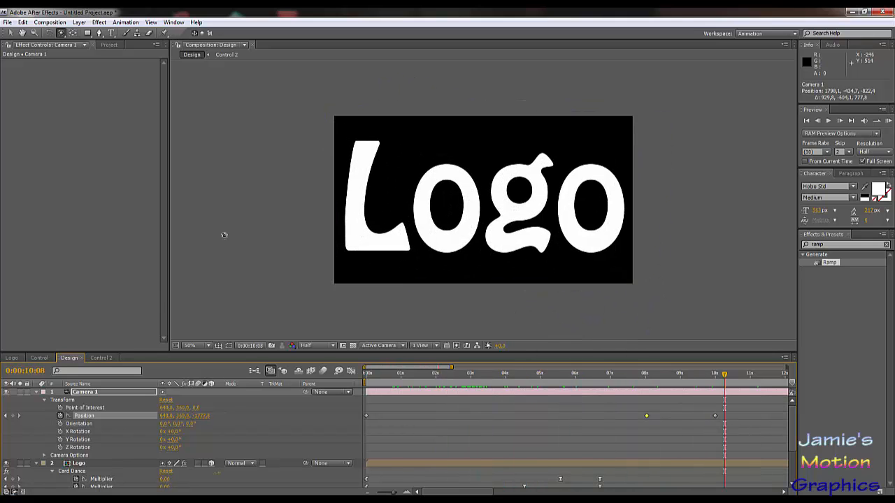
pyautogui.click(102, 358)
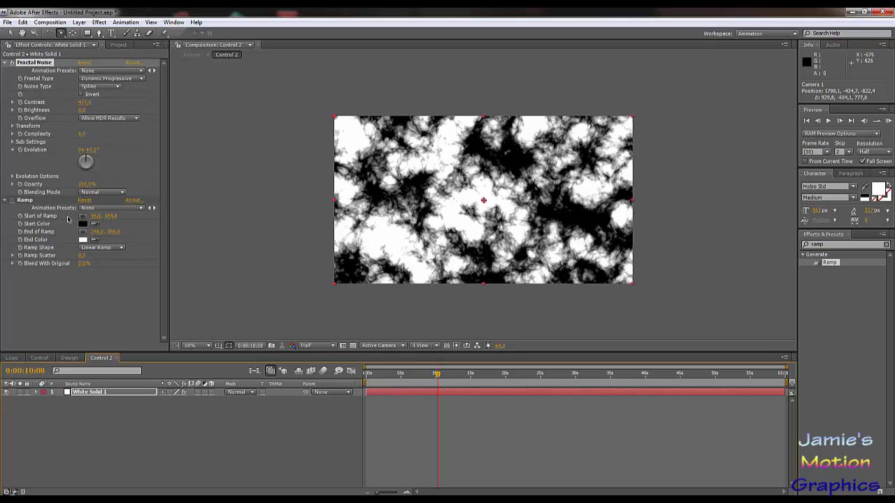
pyautogui.hotkey('ctrl', 'z')
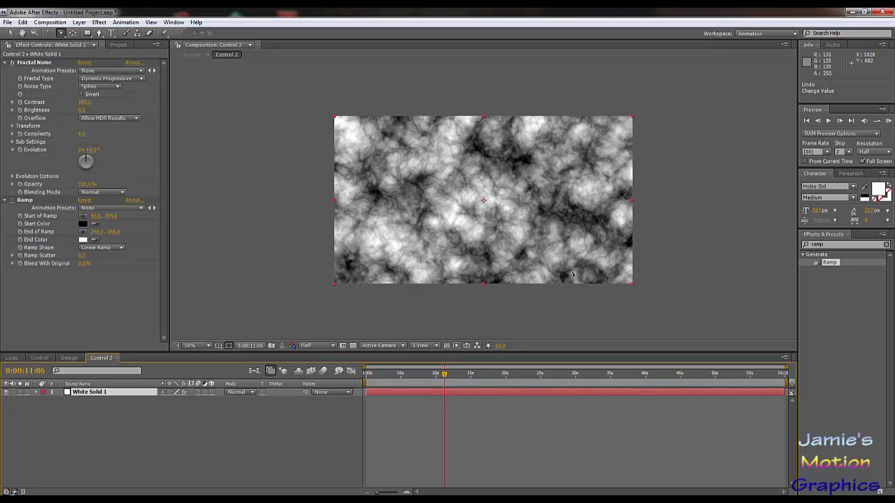
# Step: Enable the Ramp effect on White Solid 1, set it to Radial Ramp and move its end point to about 1270, 388
pyautogui.click(12, 200)
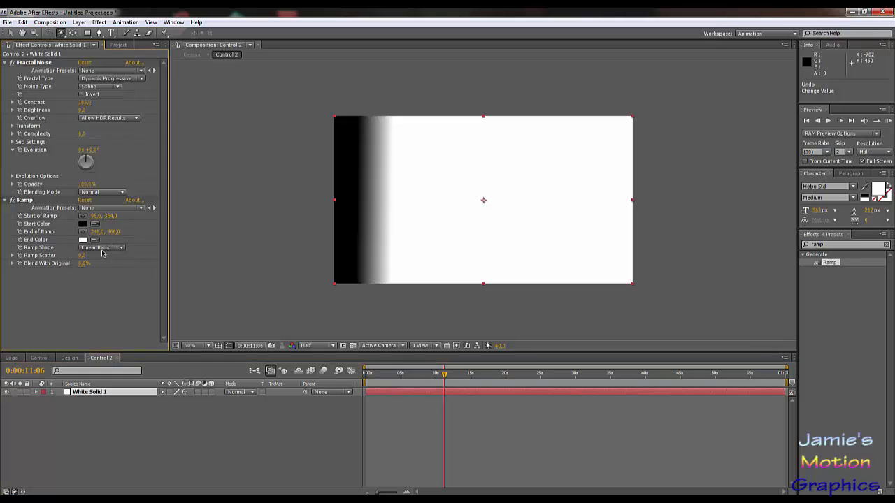
pyautogui.click(101, 249)
pyautogui.click(113, 260)
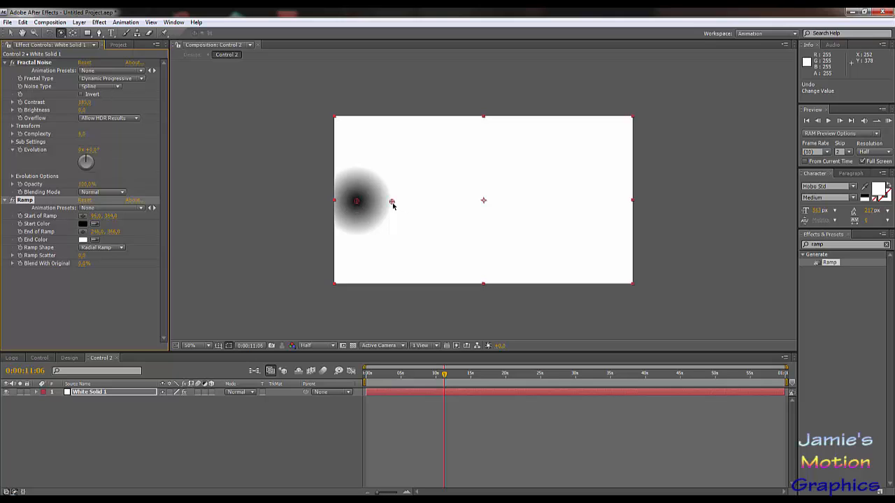
pyautogui.moveTo(393, 203); pyautogui.dragTo(627, 207)
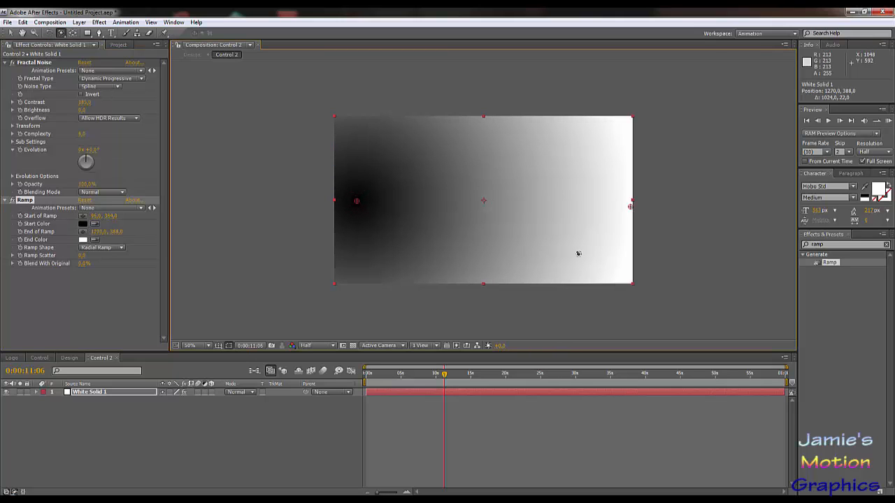
# Step: Scrub the Design composition from 0:00:00:00 to 0:00:10:16 to examine how the radial ramp drives the cards
pyautogui.click(70, 357)
pyautogui.moveTo(436, 381); pyautogui.dragTo(297, 387)
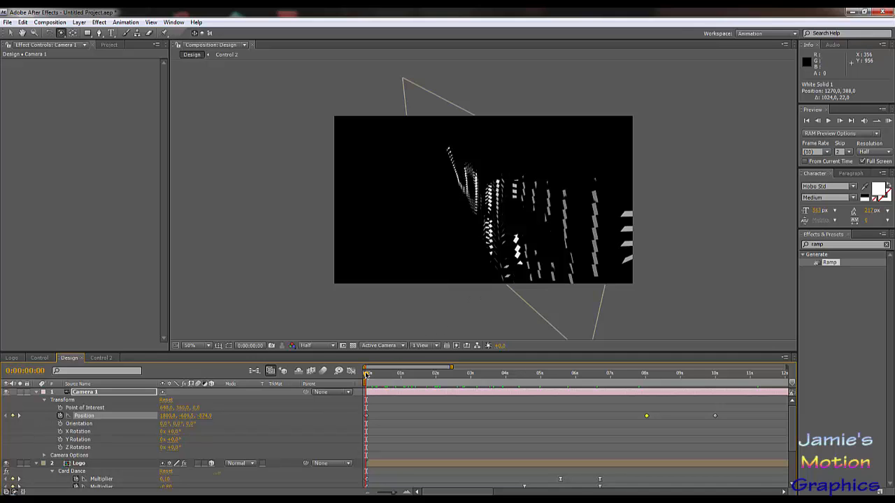
pyautogui.moveTo(379, 376); pyautogui.dragTo(733, 400)
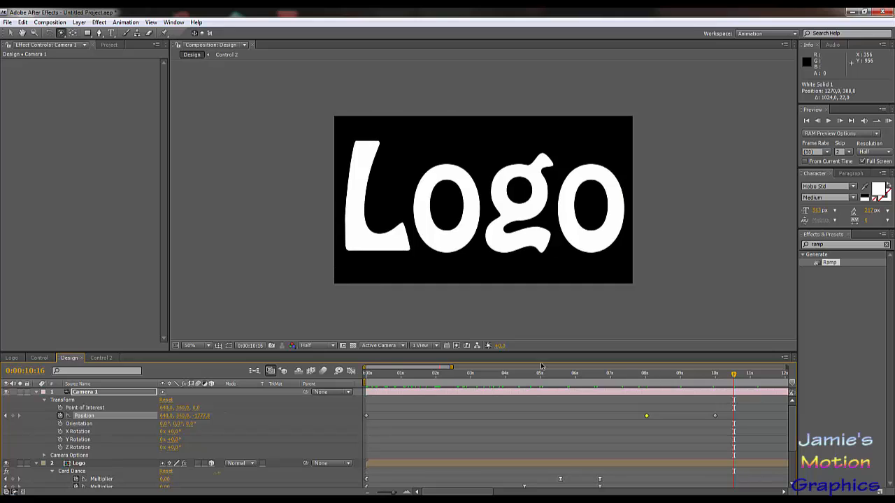
# Step: Undo the Ramp's end point, radial shape and activation in Control 2, and return to the Design composition
pyautogui.click(96, 360)
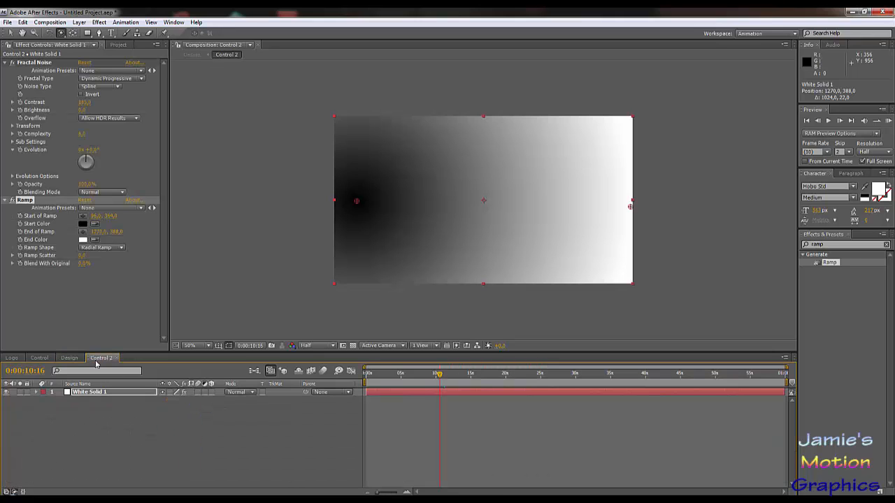
pyautogui.hotkey('ctrl', 'z')
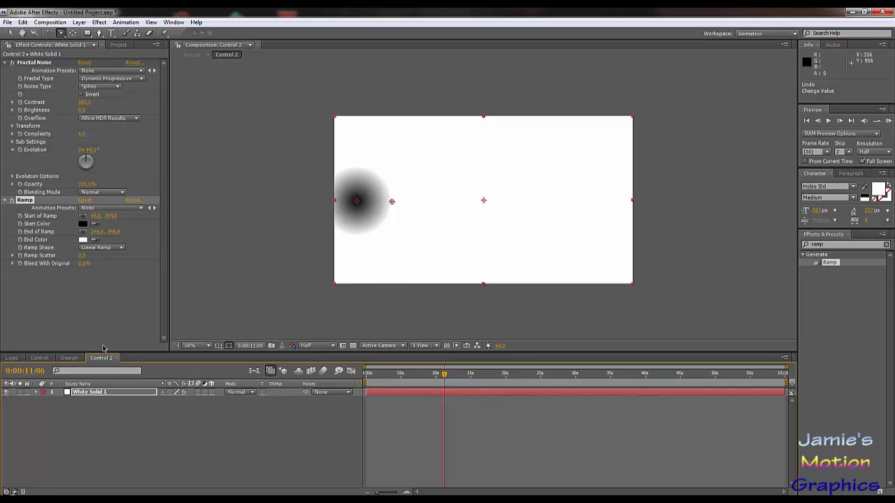
pyautogui.hotkey('ctrl', 'z')
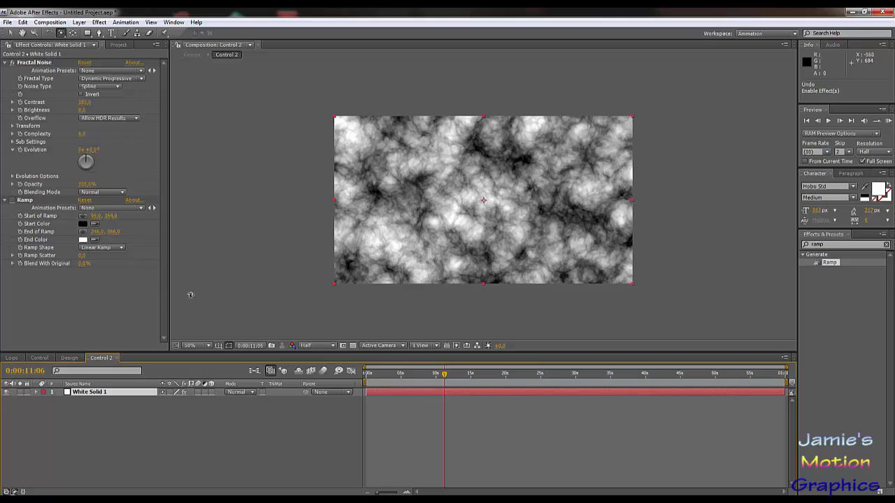
pyautogui.click(70, 358)
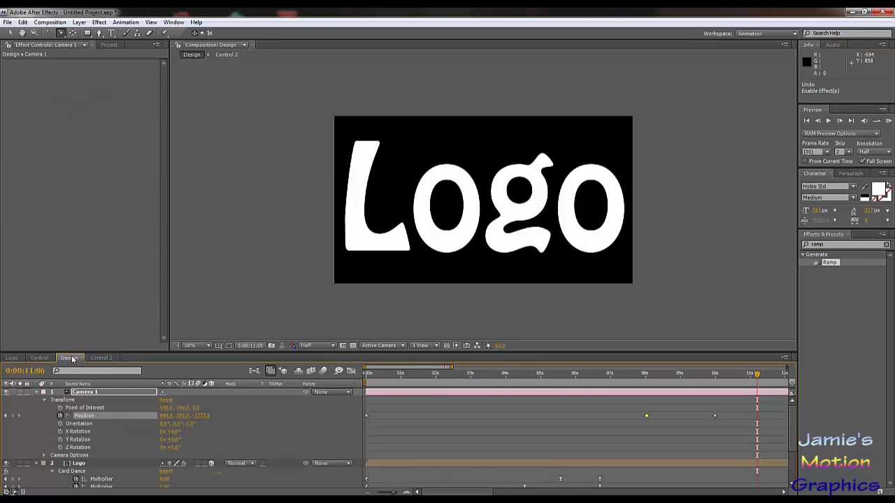